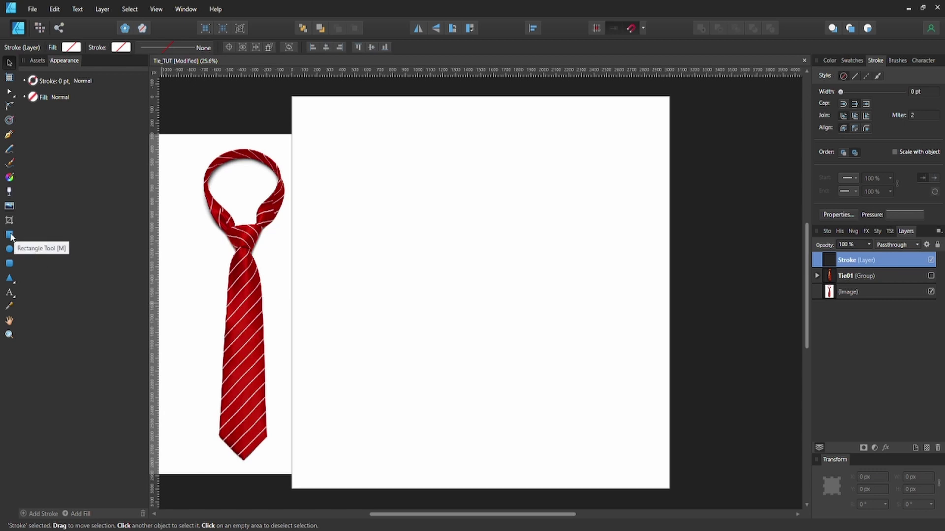
Draw a rectangle about 1068 by 477 px on the artboard with no fill and a black stroke.
{"action": "left_click", "coordinate": [14, 235]}
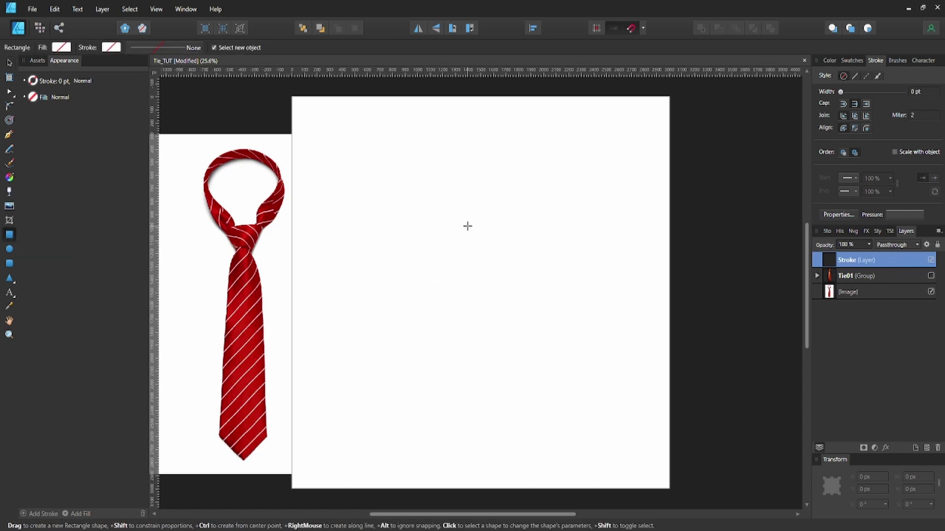
{"action": "left_click_drag", "start_coordinate": [432, 214], "coordinate": [566, 277]}
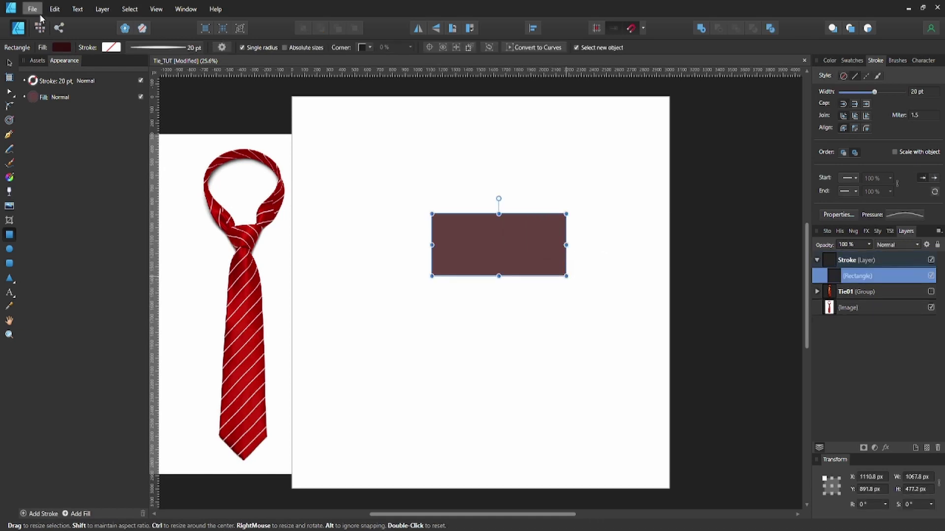
{"action": "left_click", "coordinate": [61, 47]}
{"action": "left_click", "coordinate": [155, 66]}
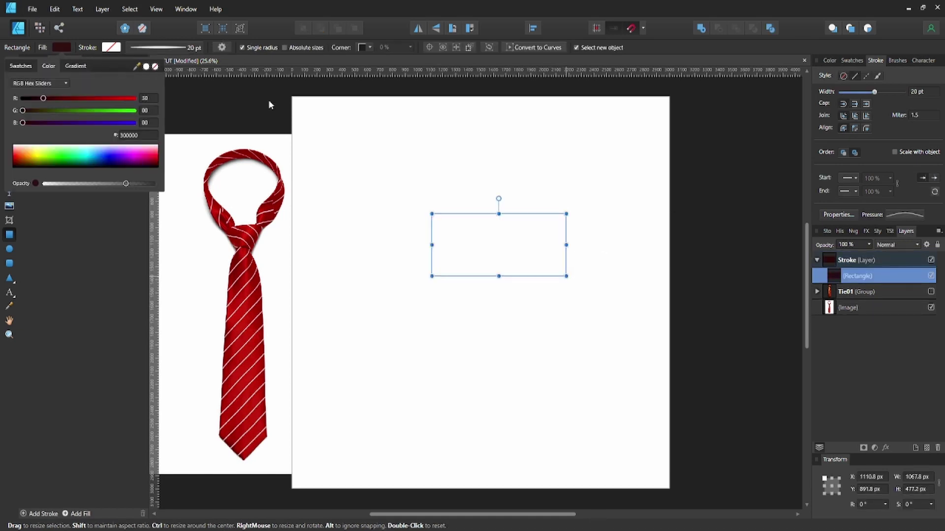
{"action": "left_click", "coordinate": [151, 49]}
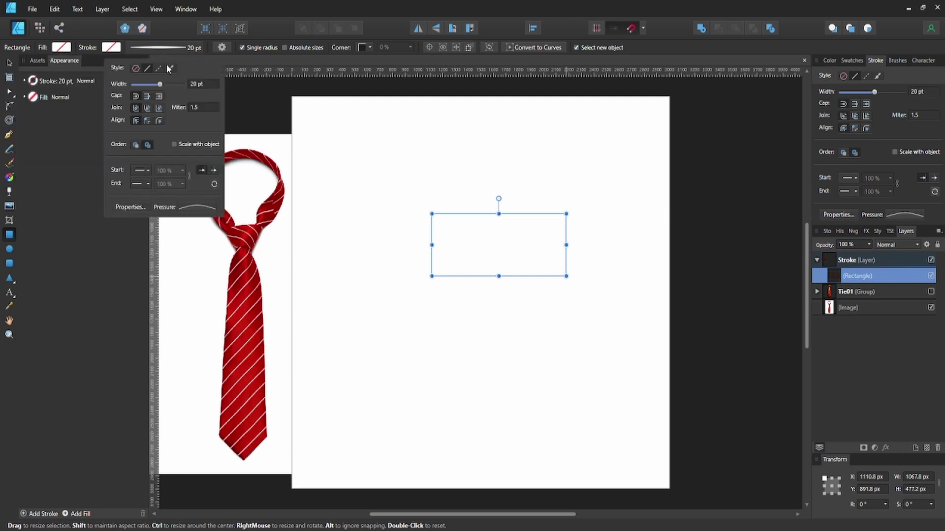
{"action": "left_click", "coordinate": [111, 47]}
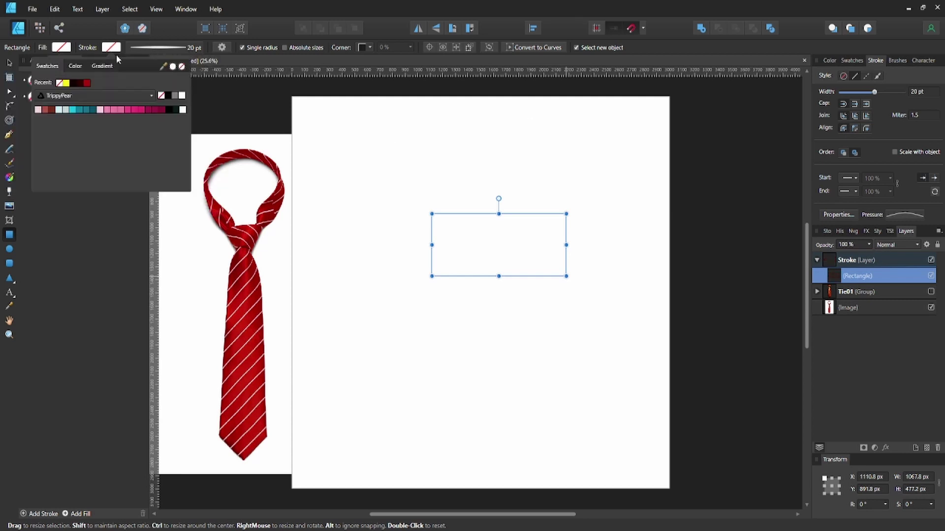
{"action": "left_click", "coordinate": [168, 96]}
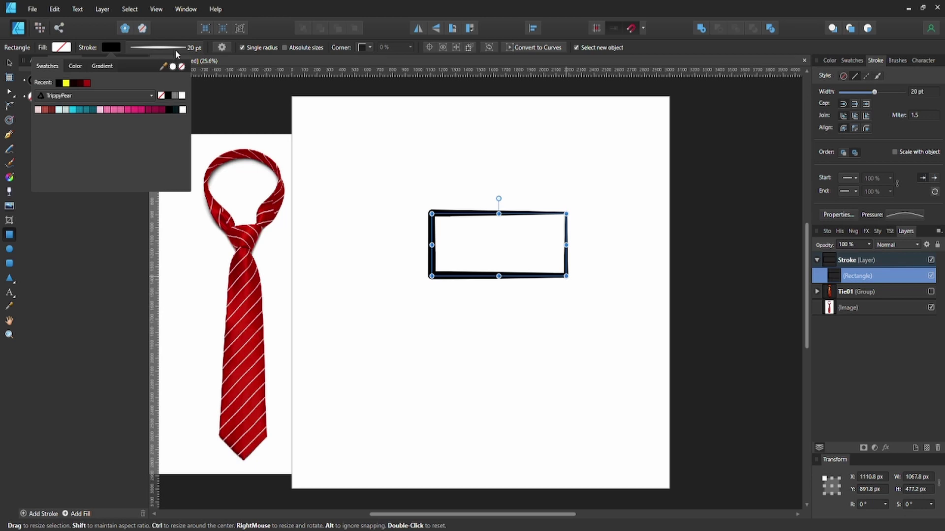
Set the rectangle's stroke width to 8 pt and reset its pressure profile to a uniform line.
{"action": "left_click", "coordinate": [175, 48]}
{"action": "left_click", "coordinate": [197, 84]}
{"action": "type", "text": "8"}
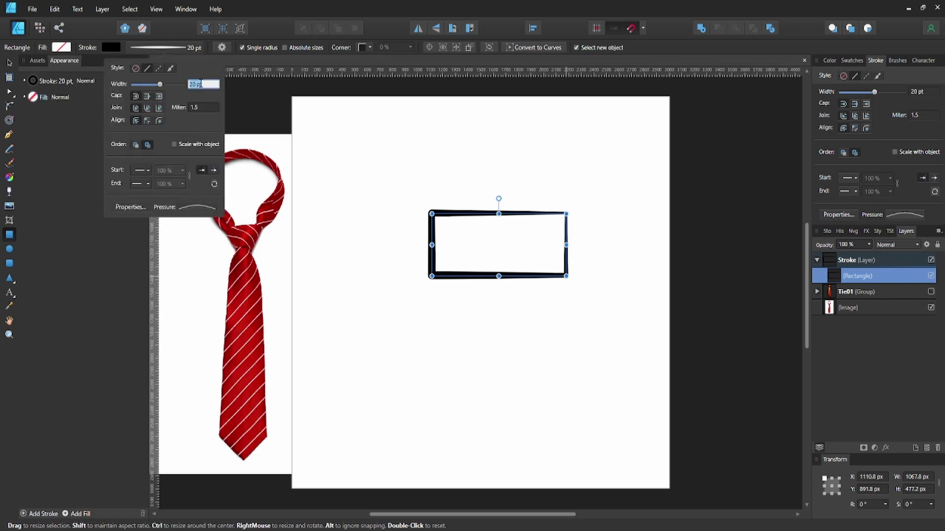
{"action": "key", "text": "Return"}
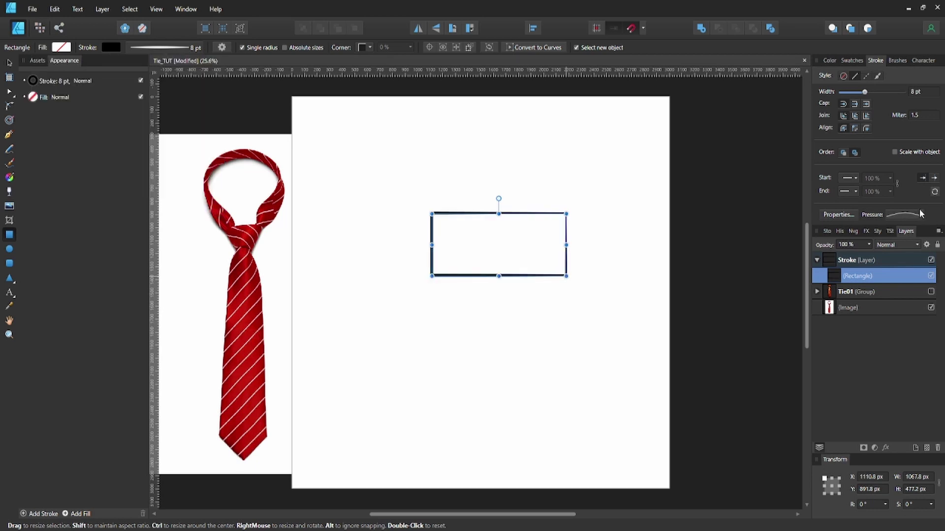
{"action": "left_click", "coordinate": [916, 215]}
{"action": "left_click", "coordinate": [927, 340]}
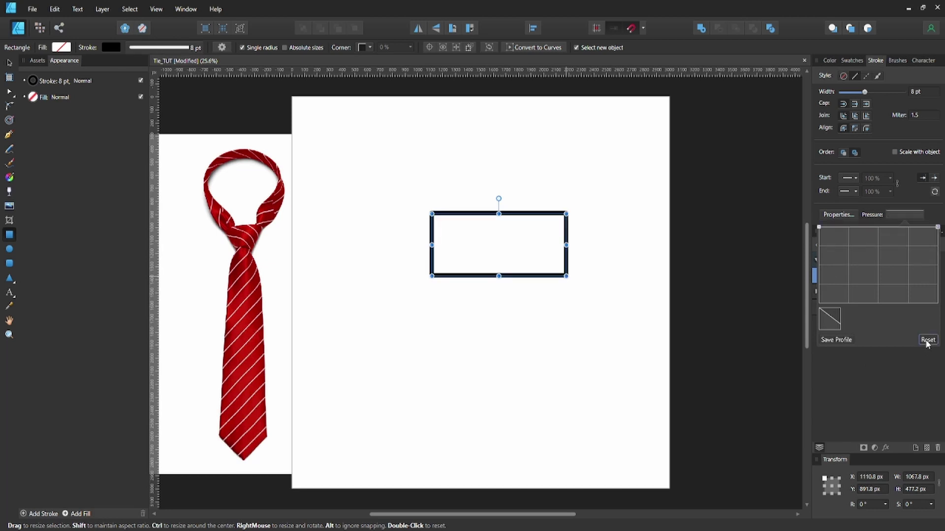
{"action": "left_click", "coordinate": [632, 280]}
Centre the rectangle horizontally on the artboard and shrink it about its centre to about 544 by 368 px.
{"action": "key", "text": "v"}
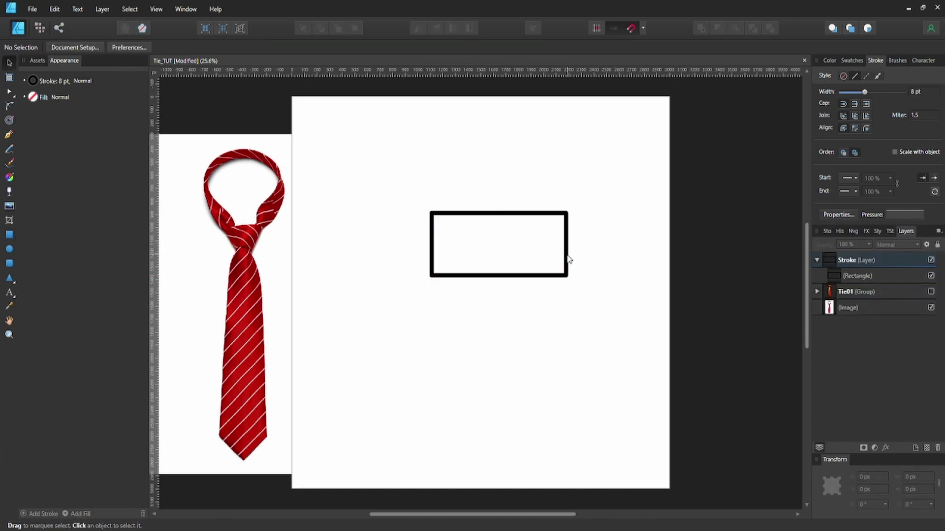
{"action": "left_click", "coordinate": [567, 259]}
{"action": "left_click", "coordinate": [590, 47]}
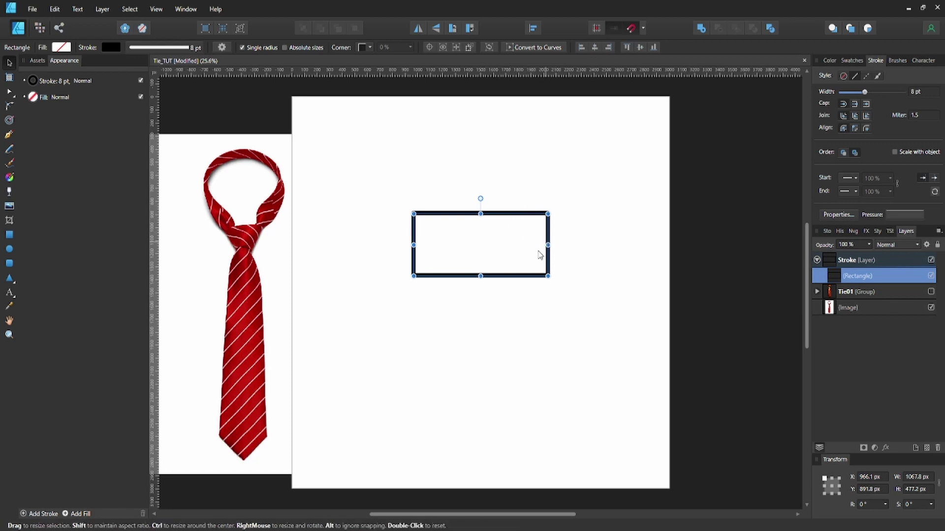
{"action": "left_click_drag", "start_coordinate": [480, 276], "coordinate": [481, 270]}
{"action": "left_click_drag", "start_coordinate": [548, 244], "coordinate": [515, 241]}
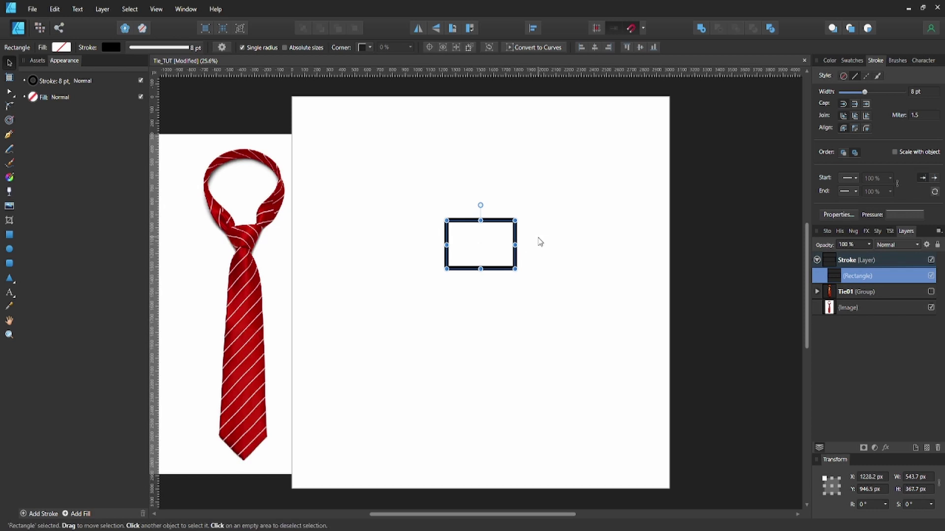
{"action": "left_click", "coordinate": [536, 243]}
Make a copy of the rectangle rotated -90° and stretch it to about 1459 px long directly below the original.
{"action": "left_click", "coordinate": [514, 257]}
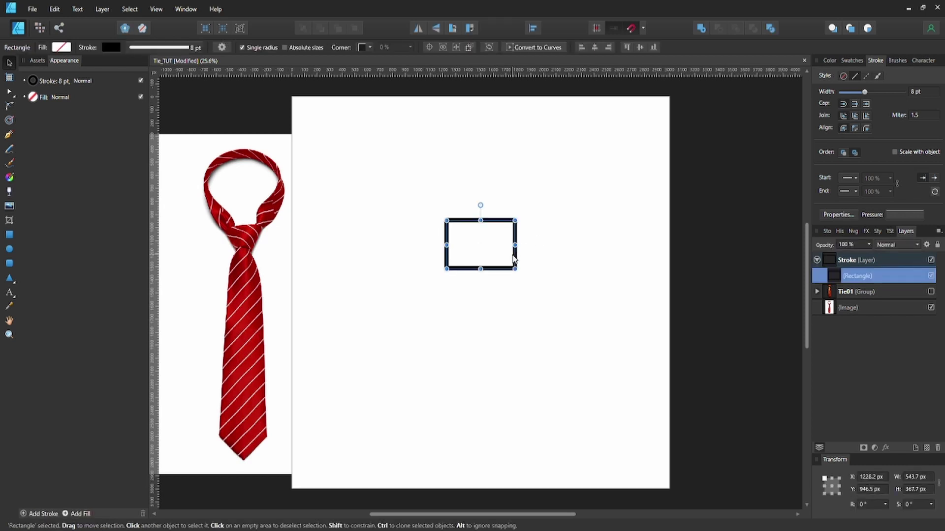
{"action": "key", "text": "ctrl+j"}
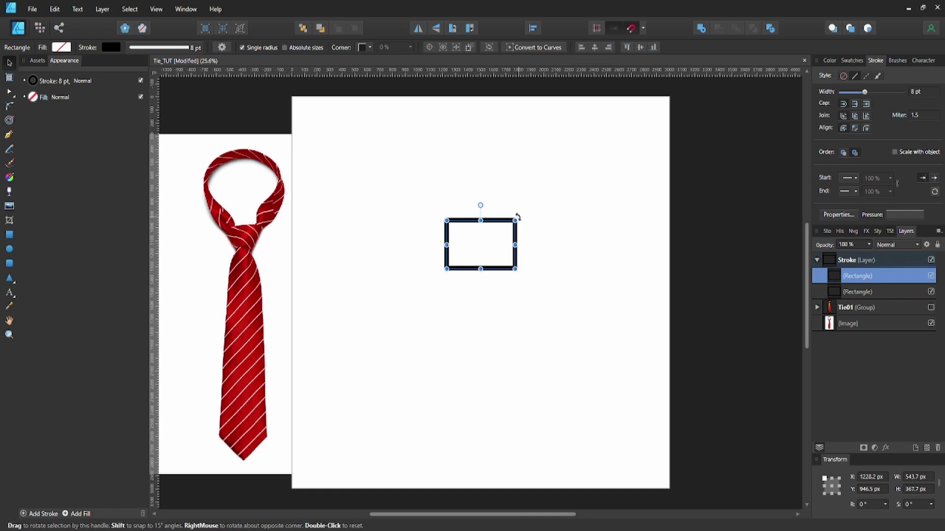
{"action": "left_click_drag", "start_coordinate": [517, 217], "coordinate": [547, 333]}
{"action": "left_click_drag", "start_coordinate": [504, 266], "coordinate": [482, 462]}
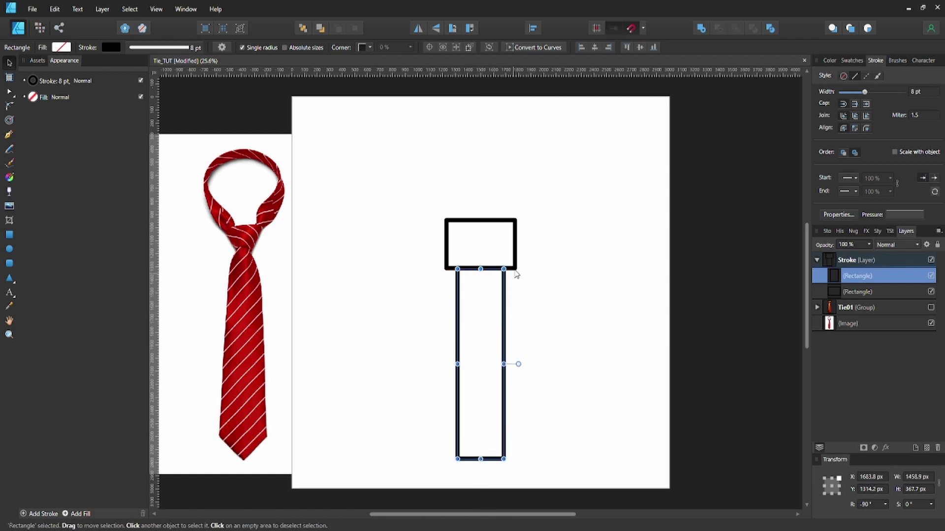
Move both rectangles up together so the upper one starts at about Y 676 px.
{"action": "left_click", "coordinate": [516, 261], "text": "shift"}
{"action": "left_click_drag", "start_coordinate": [506, 300], "coordinate": [509, 264]}
{"action": "left_click", "coordinate": [527, 262]}
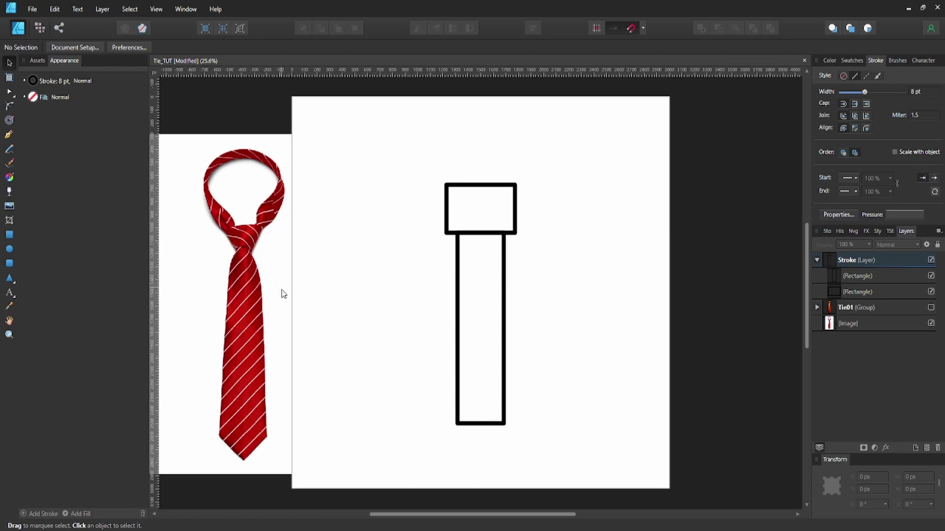
Convert the upper rectangle to curves and move its lower-left node inward to about X 1392 px.
{"action": "left_click", "coordinate": [516, 211]}
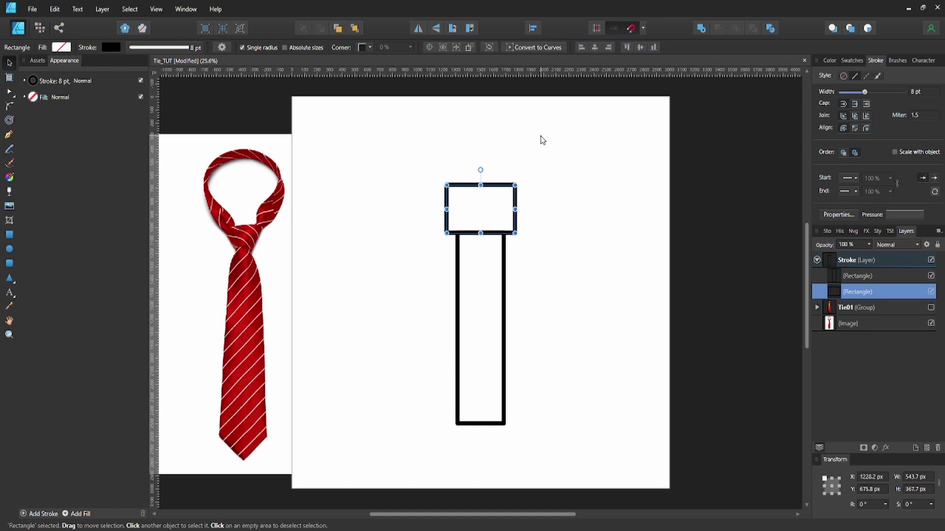
{"action": "left_click", "coordinate": [523, 47]}
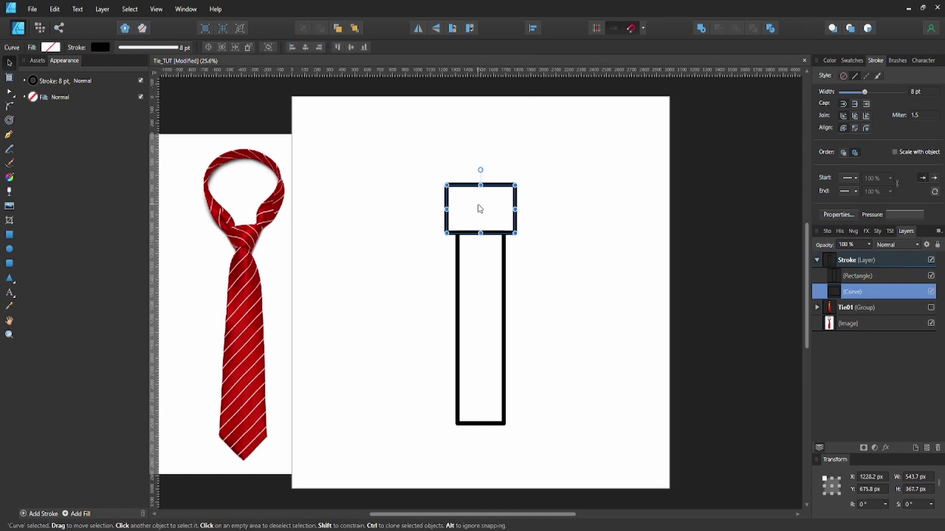
{"action": "key", "text": "a"}
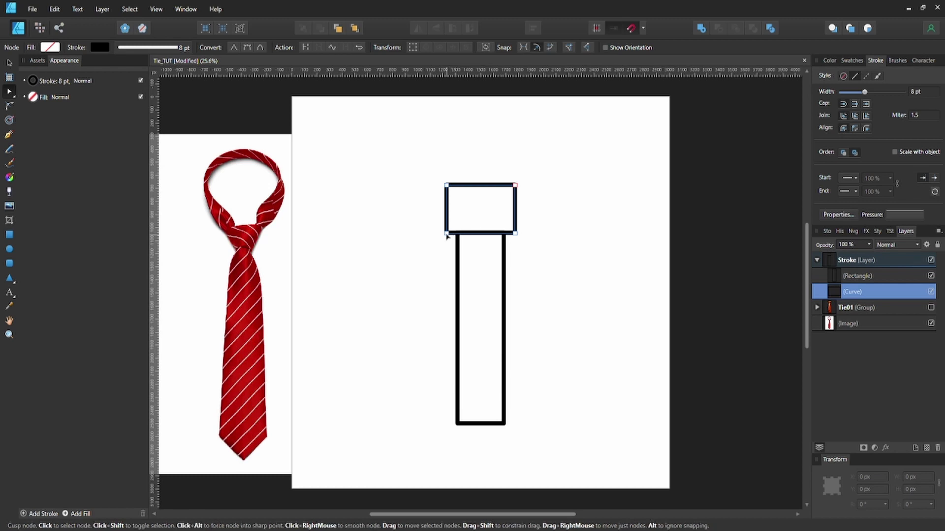
{"action": "left_click", "coordinate": [446, 235]}
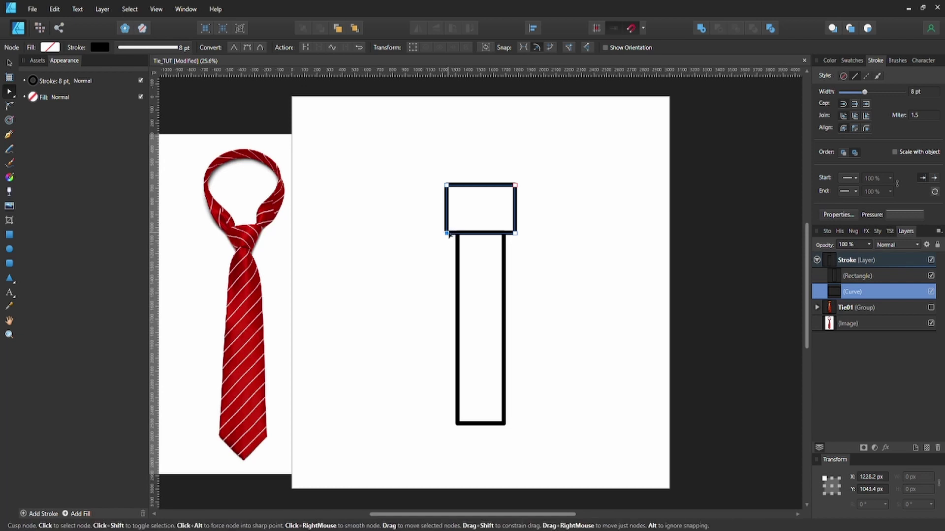
{"action": "left_click_drag", "start_coordinate": [447, 235], "coordinate": [468, 235]}
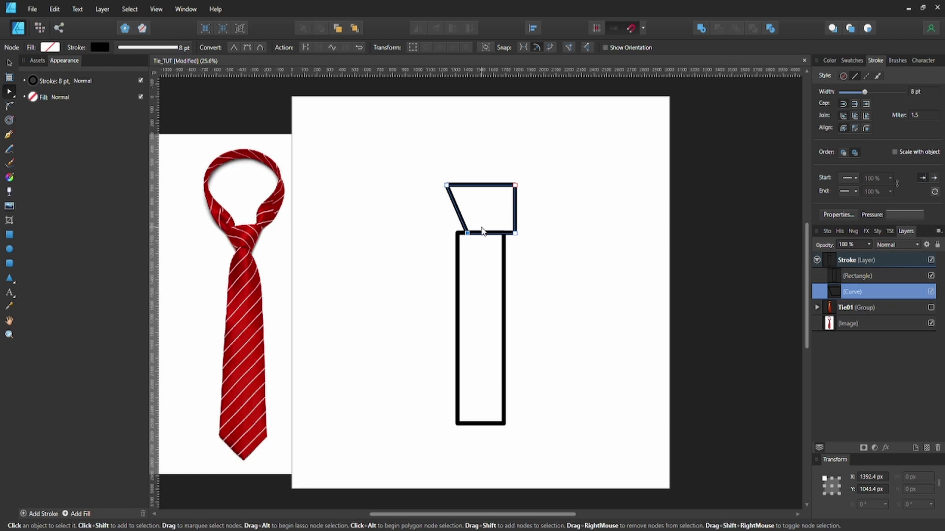
{"action": "key", "text": "v"}
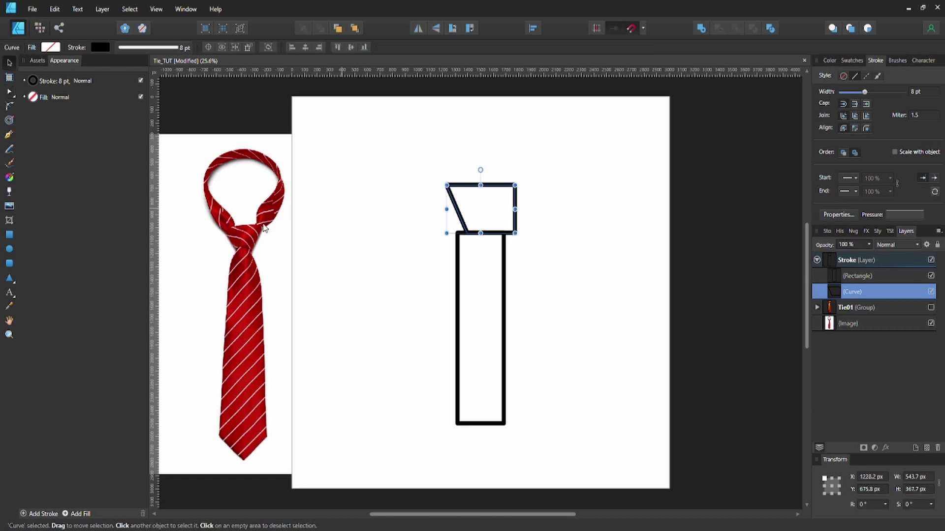
Subtract a rectangle about 391 by 829 px, aligned to the centre at X 1500 px, from the upper shape to remove its right half.
{"action": "left_click", "coordinate": [9, 234]}
{"action": "left_click_drag", "start_coordinate": [486, 163], "coordinate": [536, 274]}
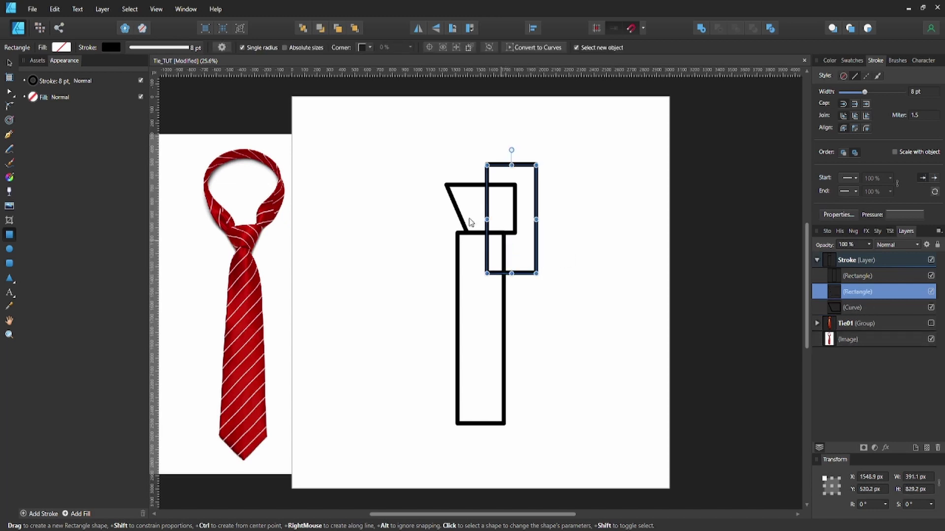
{"action": "key", "text": "v"}
{"action": "left_click_drag", "start_coordinate": [528, 169], "coordinate": [523, 166]}
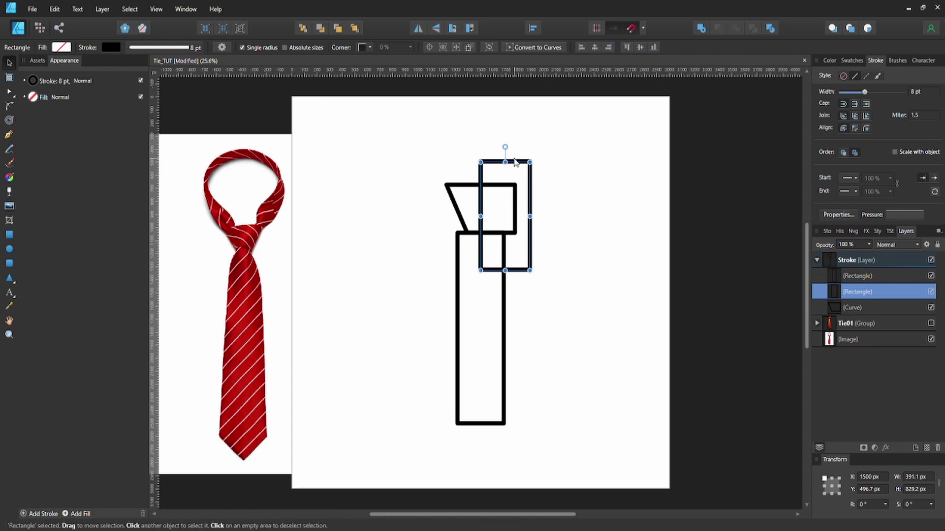
{"action": "left_click", "coordinate": [468, 186], "text": "shift"}
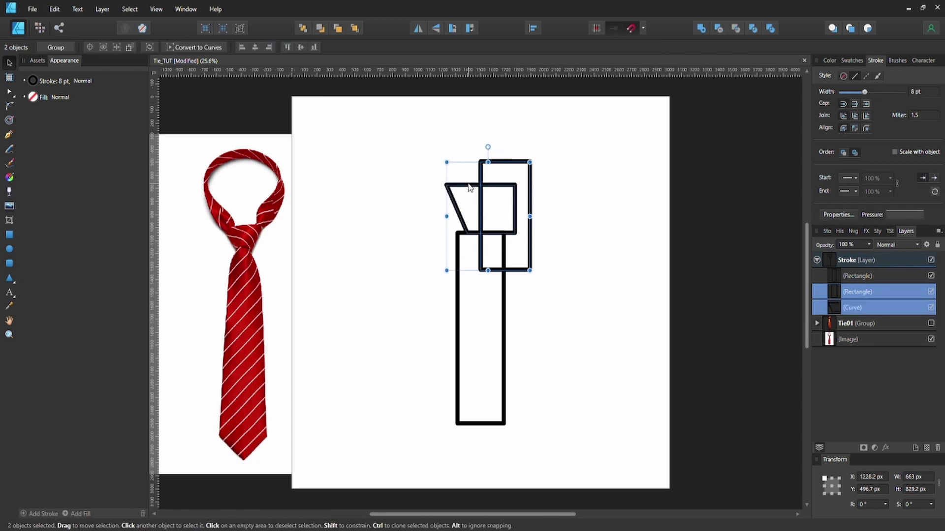
{"action": "left_click", "coordinate": [719, 29]}
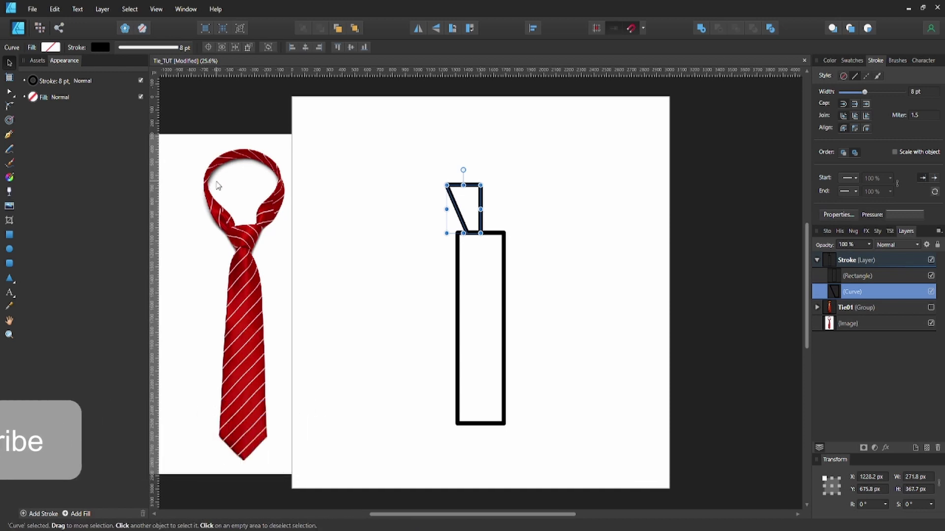
Duplicate the remaining left half, flip the copy horizontally, and place it flush against the original's right edge.
{"action": "key", "text": "ctrl+j"}
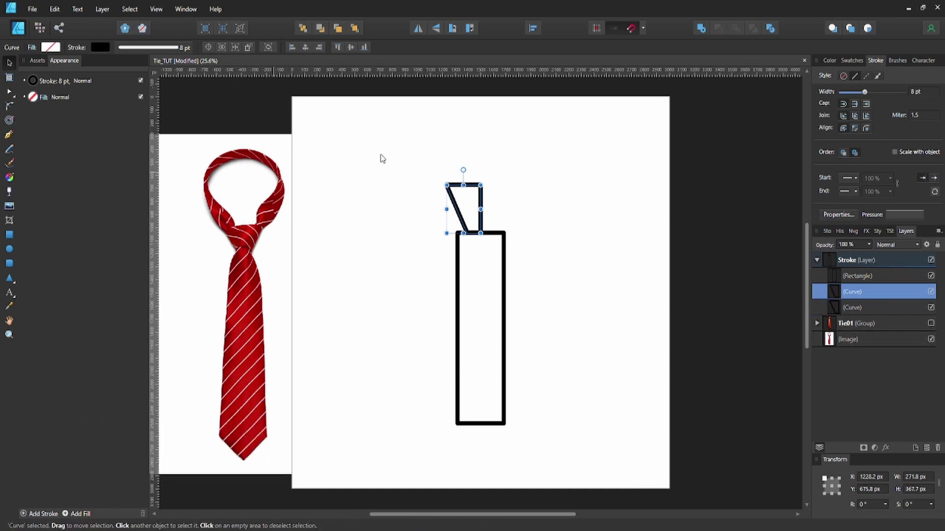
{"action": "left_click", "coordinate": [418, 29]}
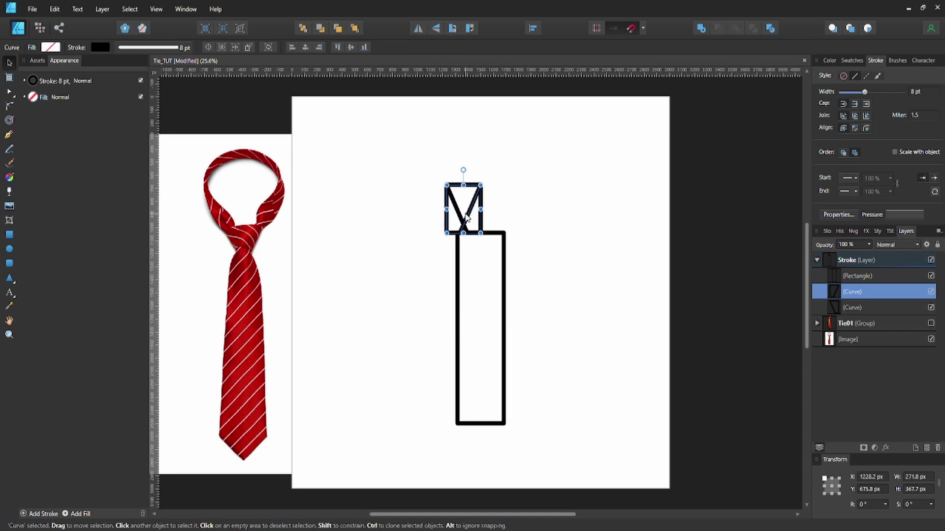
{"action": "left_click_drag", "start_coordinate": [468, 218], "coordinate": [501, 215]}
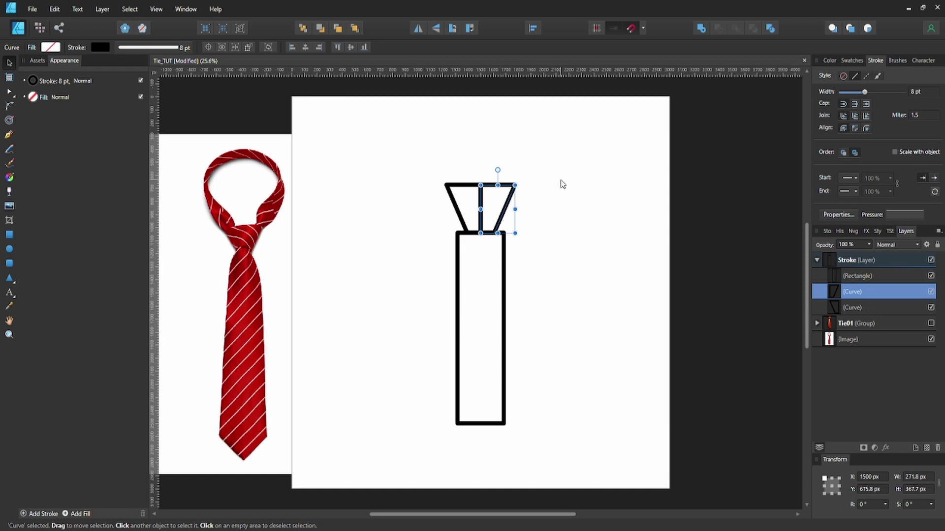
{"action": "left_click", "coordinate": [525, 194]}
Merge the two mirrored halves into a single tapered knot shape with the Add operation.
{"action": "left_click", "coordinate": [511, 189]}
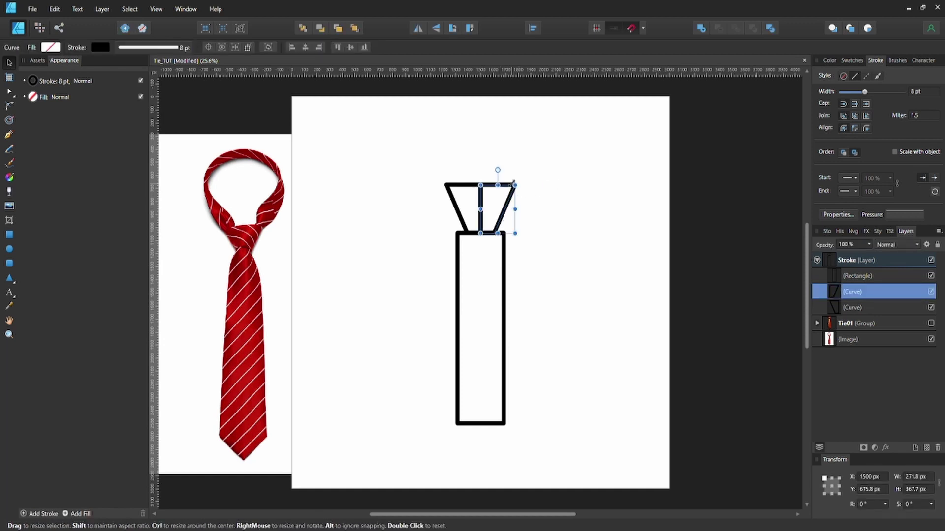
{"action": "left_click", "coordinate": [465, 187], "text": "shift"}
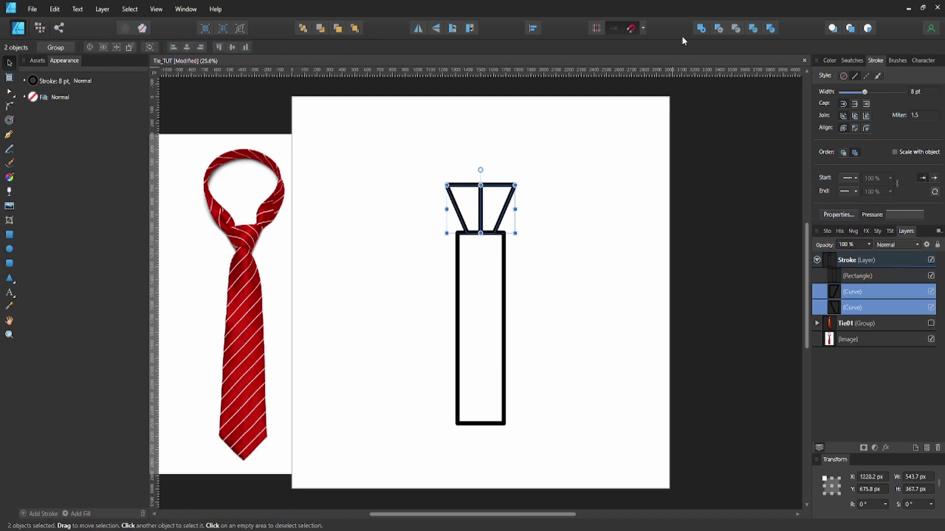
{"action": "left_click", "coordinate": [699, 27]}
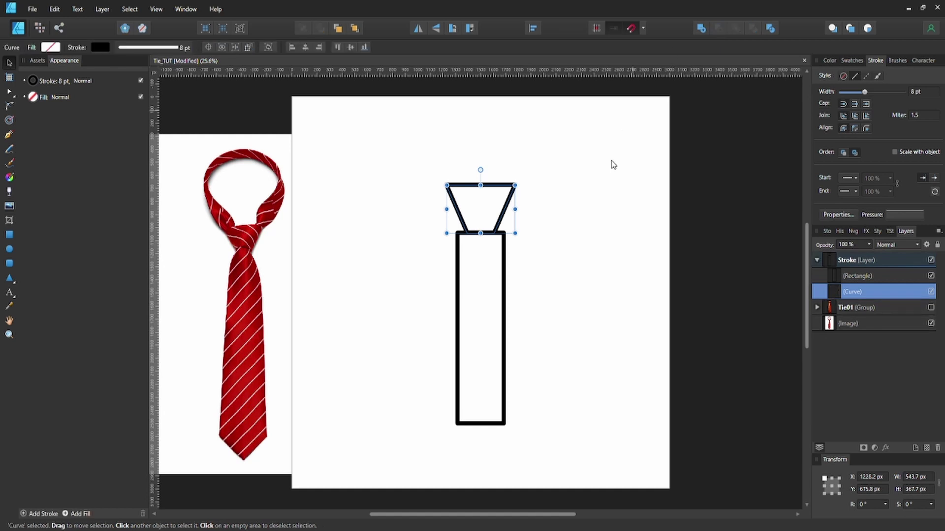
{"action": "left_click", "coordinate": [608, 181]}
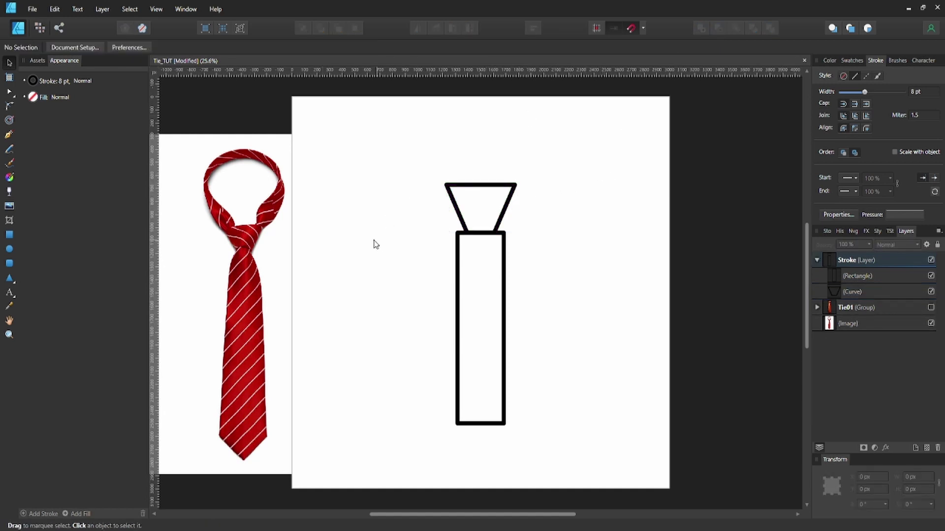
Reduce the knot shape's height to about 278 px by lowering its upper edge.
{"action": "left_click", "coordinate": [490, 186]}
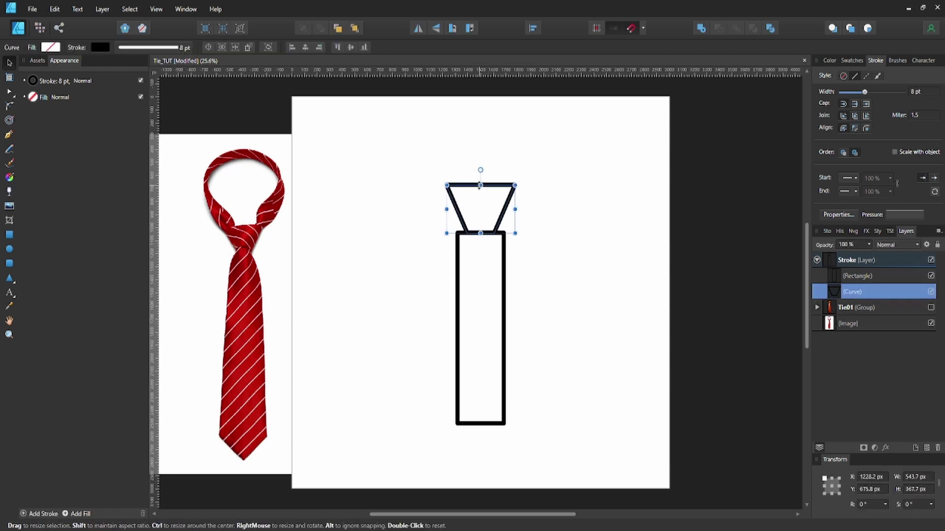
{"action": "left_click_drag", "start_coordinate": [480, 185], "coordinate": [478, 198]}
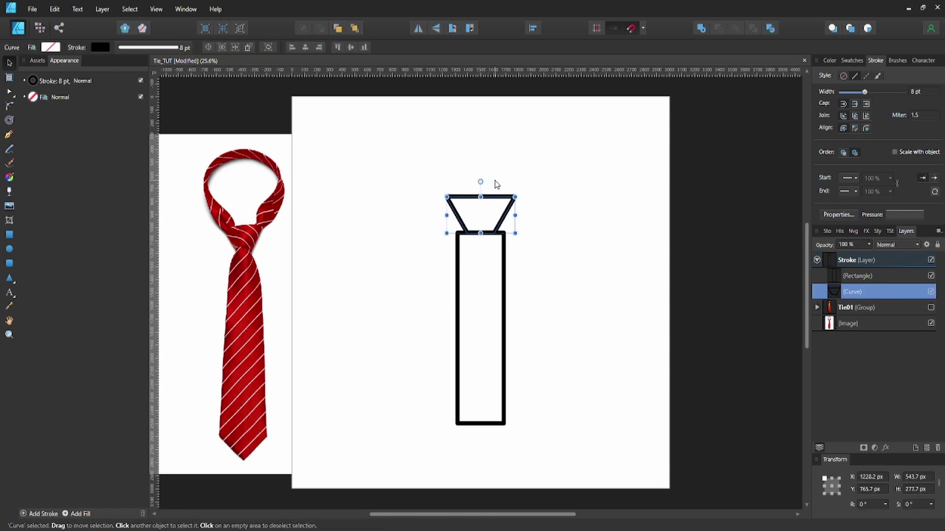
Reduce the knot shape's height to about 235 px by lowering its upper edge, keeping its lower edge in place.
{"action": "left_click", "coordinate": [496, 184]}
{"action": "left_click", "coordinate": [486, 205]}
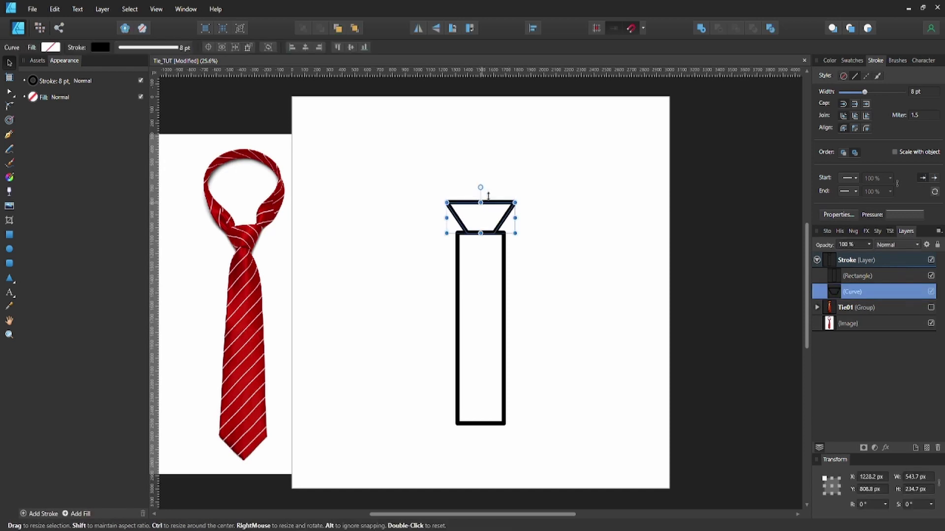
{"action": "left_click", "coordinate": [550, 212]}
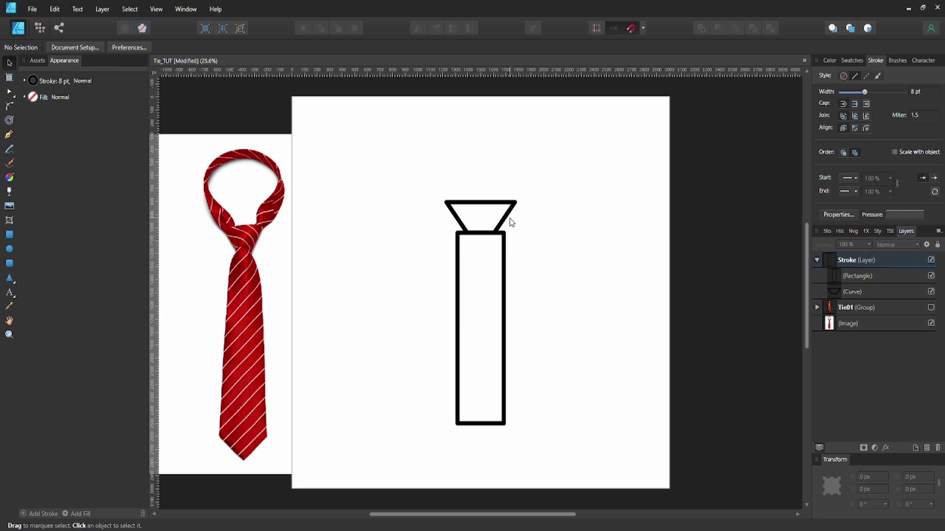
Convert the long rectangle to curves and pull a new node at the middle of its lower edge down into a point, about 1655 px tall overall.
{"action": "left_click", "coordinate": [504, 248]}
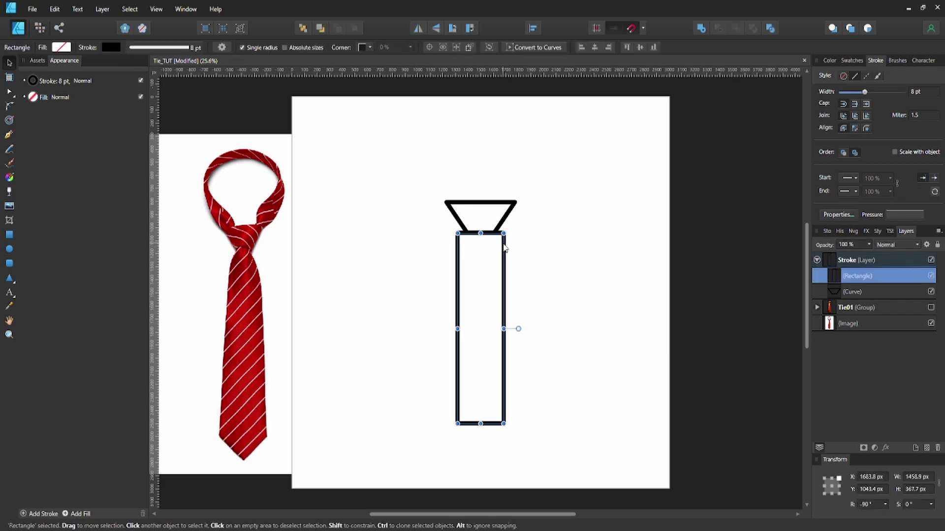
{"action": "left_click", "coordinate": [532, 48]}
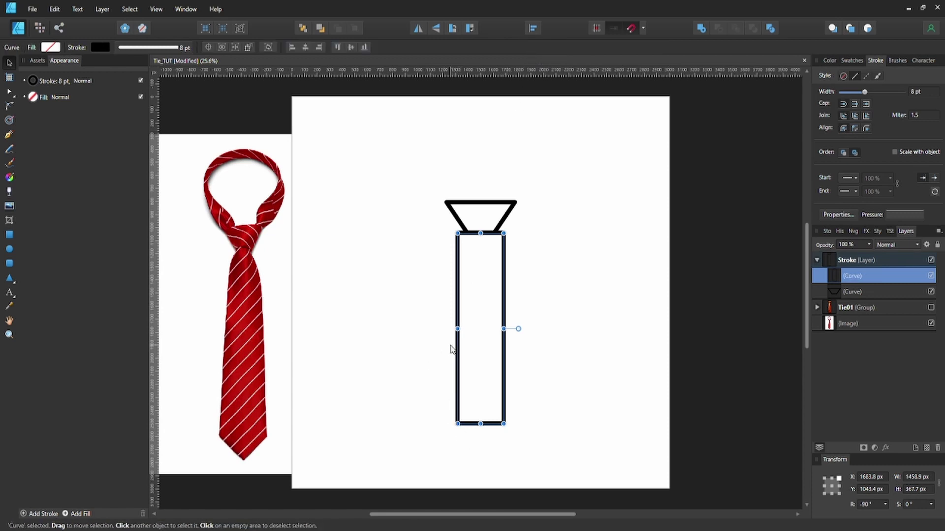
{"action": "key", "text": "a"}
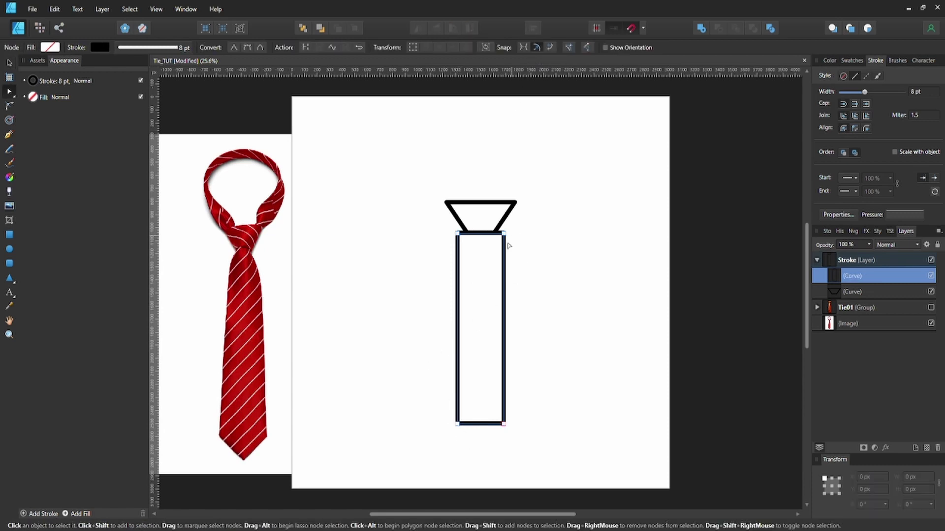
{"action": "left_click", "coordinate": [481, 425]}
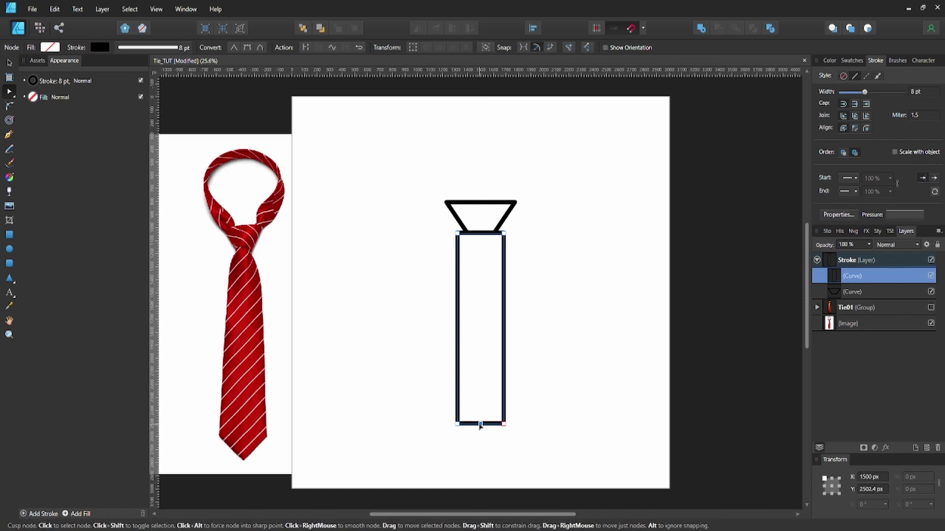
{"action": "left_click_drag", "start_coordinate": [481, 428], "coordinate": [482, 453]}
{"action": "left_click", "coordinate": [510, 433]}
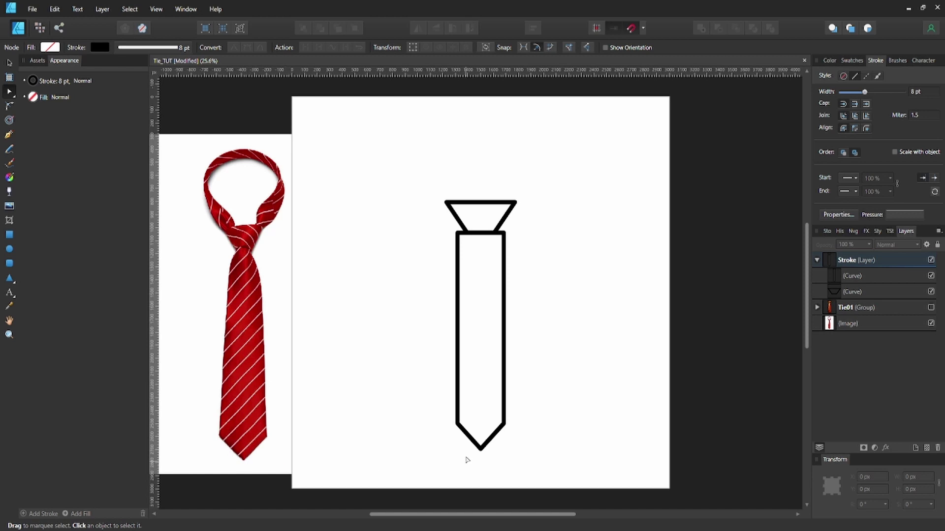
Widen the lower end of the tie body by moving its two lower corner nodes outward 40 px each.
{"action": "left_click", "coordinate": [506, 427]}
{"action": "left_click", "coordinate": [505, 425]}
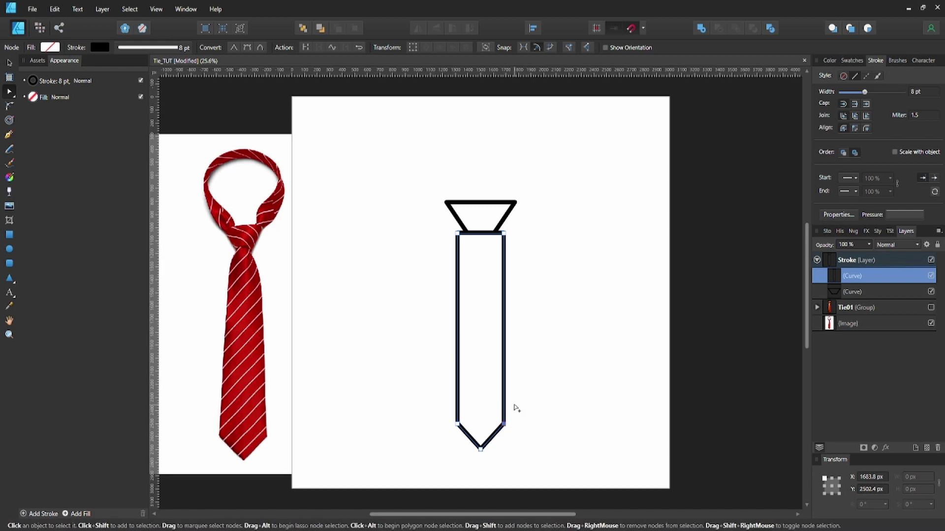
{"action": "key", "text": "shift+Right"}
{"action": "key", "text": "shift+Right"}
{"action": "key", "text": "shift+Right"}
{"action": "key", "text": "shift+Right"}
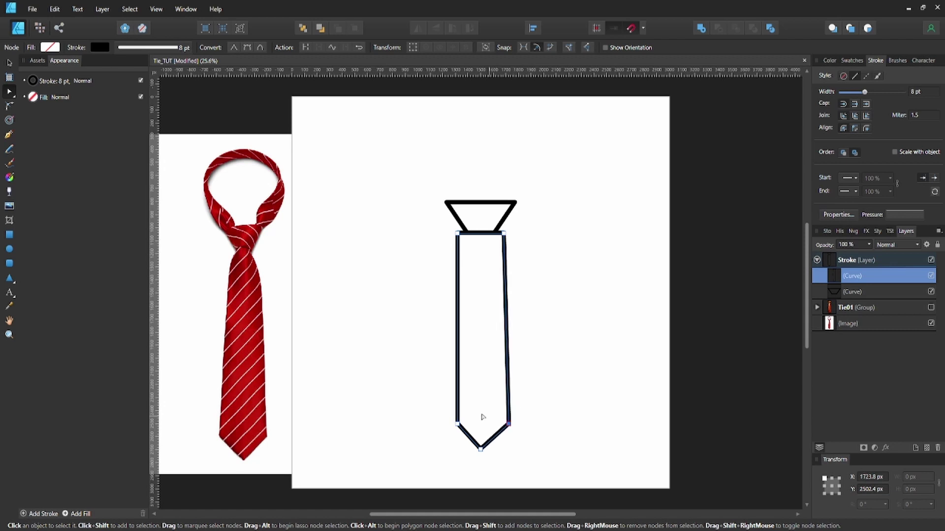
{"action": "left_click", "coordinate": [458, 424]}
{"action": "key", "text": "shift+Left"}
{"action": "key", "text": "shift+Left"}
{"action": "key", "text": "shift+Left"}
{"action": "key", "text": "shift+Left"}
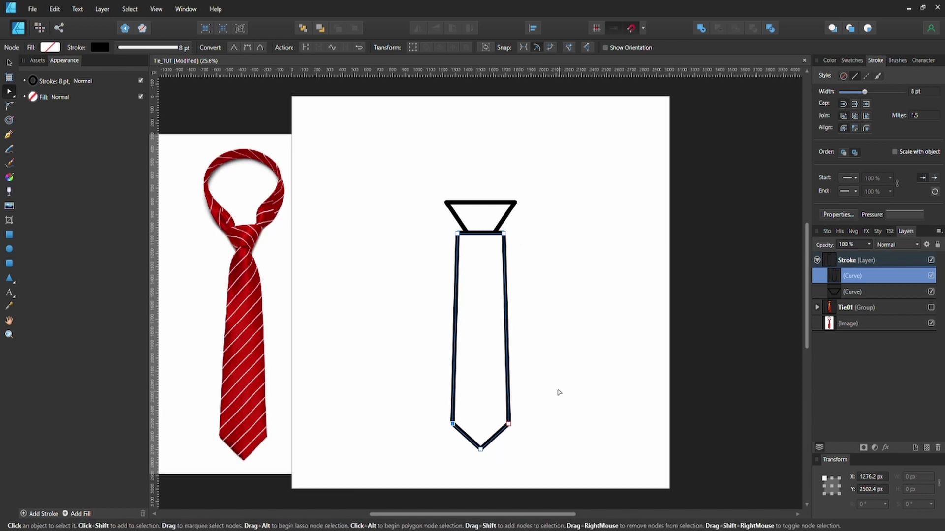
{"action": "left_click", "coordinate": [527, 376]}
{"action": "left_click", "coordinate": [507, 341]}
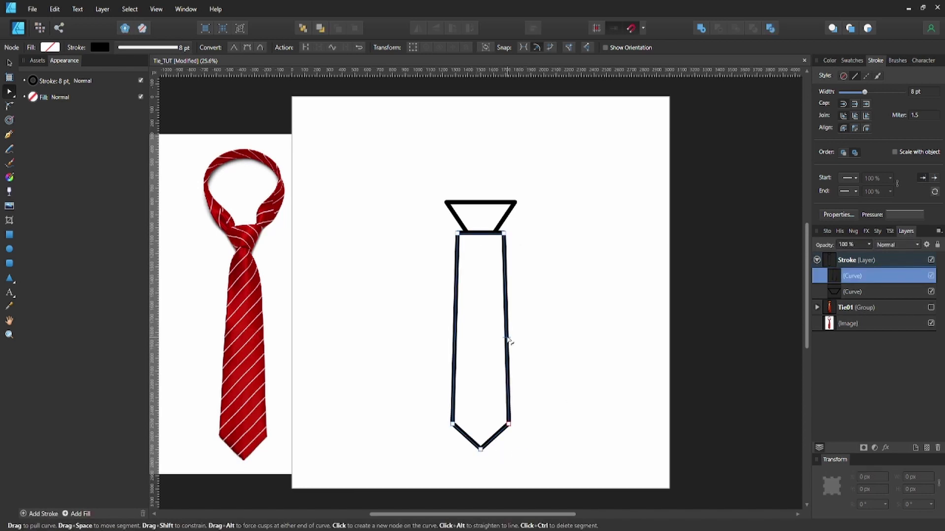
Delete the middle node on the knot shape's lower edge.
{"action": "left_click", "coordinate": [485, 205]}
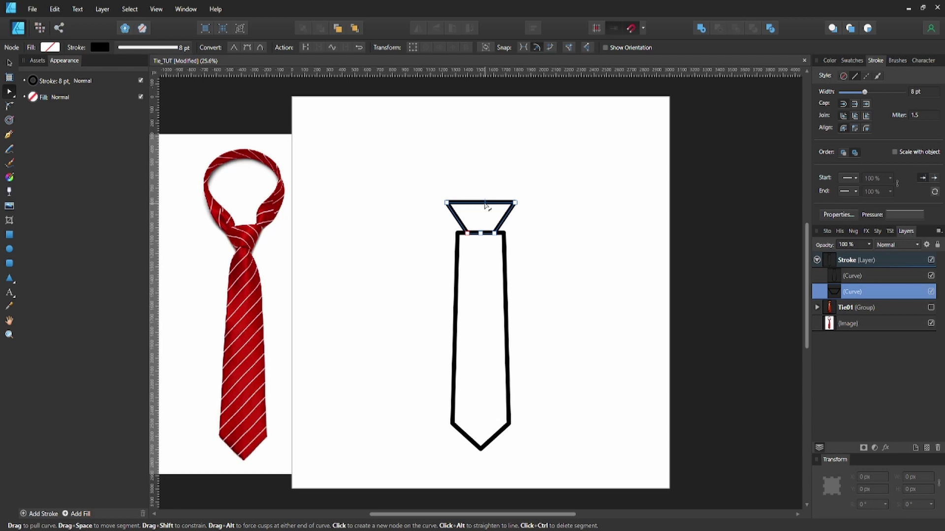
{"action": "left_click", "coordinate": [480, 233]}
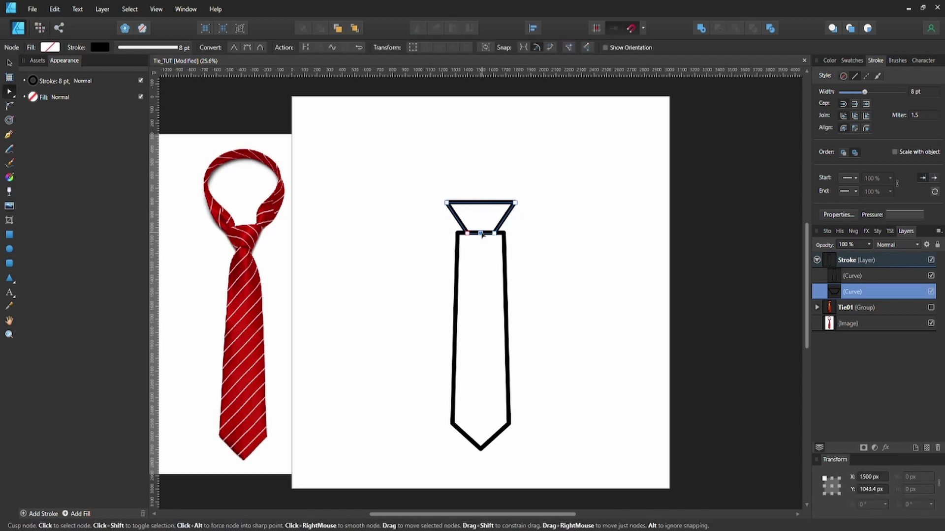
{"action": "key", "text": "Delete"}
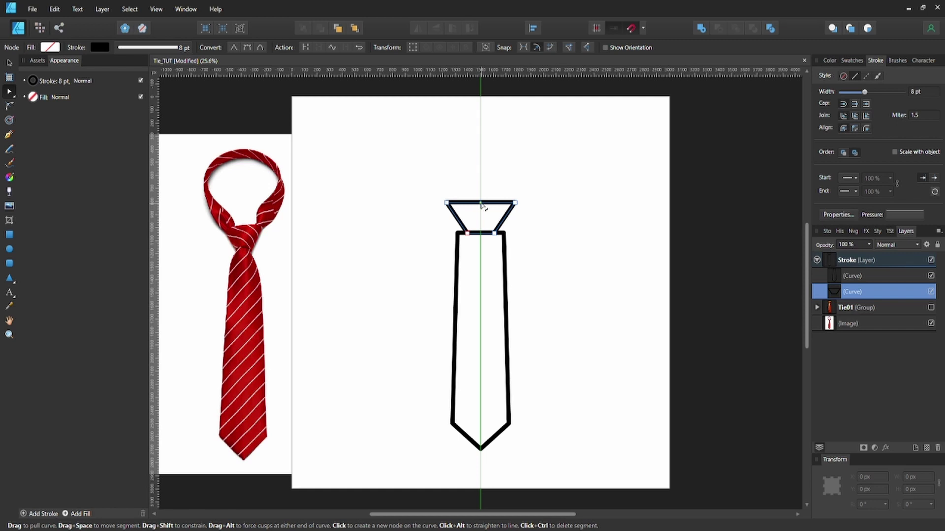
Bow the knot's upper edge slightly upward and both of its slanted sides slightly outward.
{"action": "left_click_drag", "start_coordinate": [482, 204], "coordinate": [483, 201]}
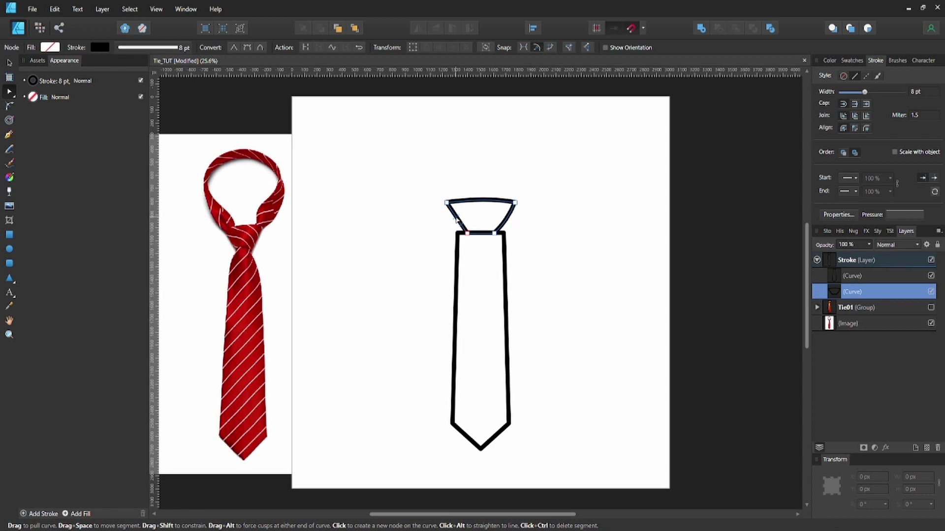
{"action": "left_click_drag", "start_coordinate": [456, 220], "coordinate": [452, 224]}
{"action": "left_click", "coordinate": [398, 235]}
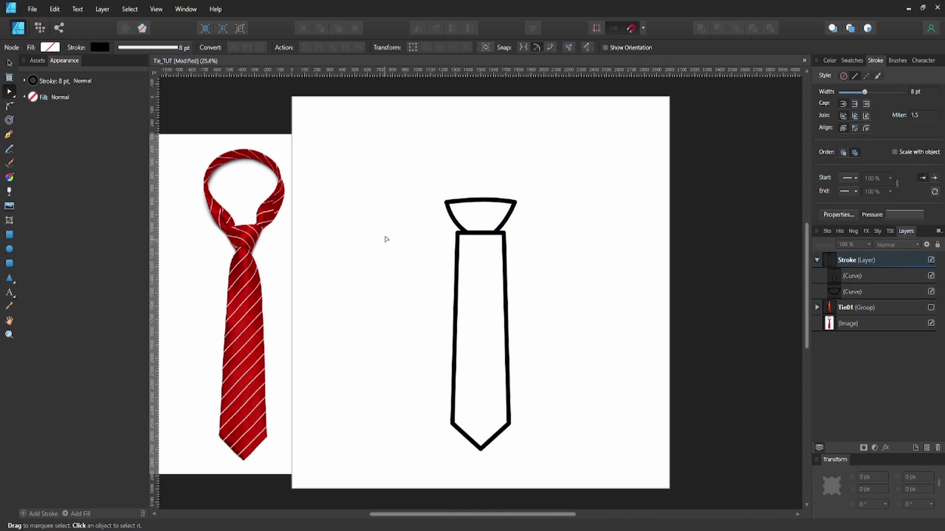
{"action": "left_click", "coordinate": [510, 219]}
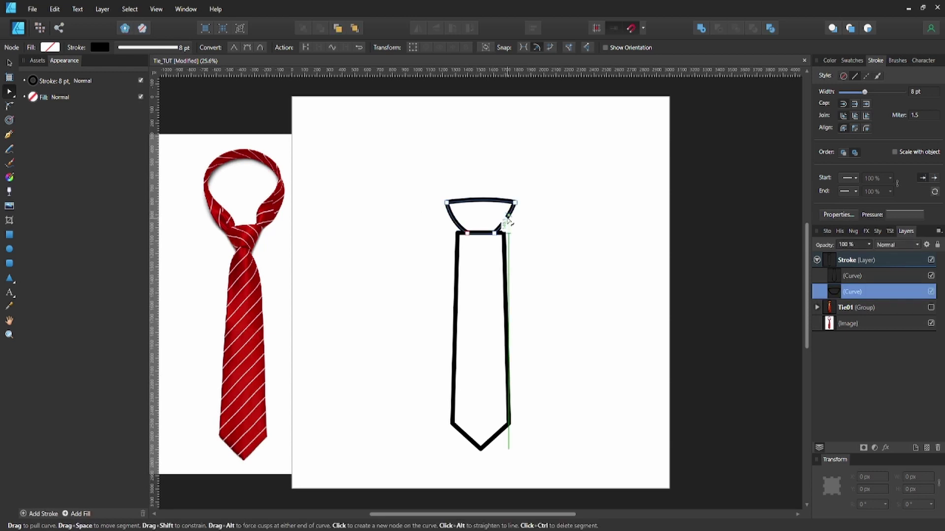
{"action": "left_click_drag", "start_coordinate": [507, 218], "coordinate": [507, 219]}
{"action": "key", "text": "ctrl+z"}
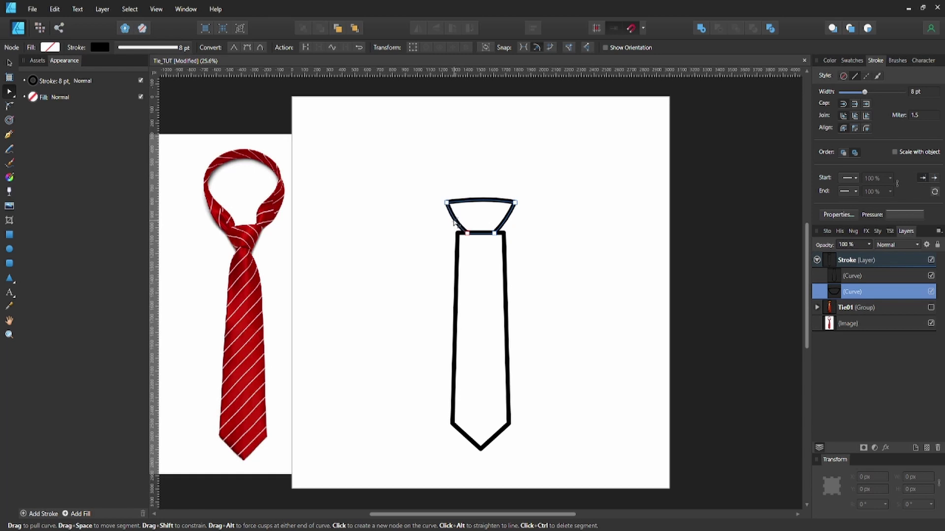
{"action": "left_click", "coordinate": [499, 301]}
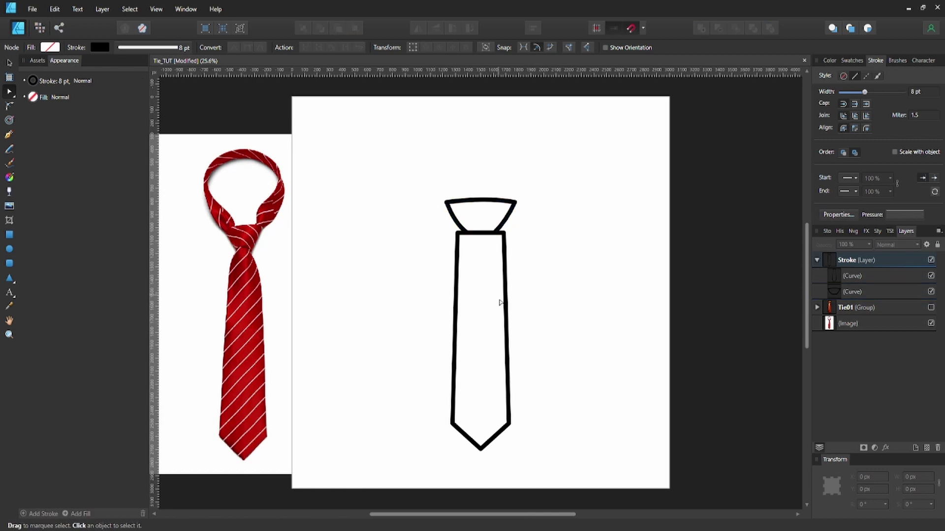
Round the knot's two upper corners together with a radius of about 42.5 px.
{"action": "left_click", "coordinate": [513, 211]}
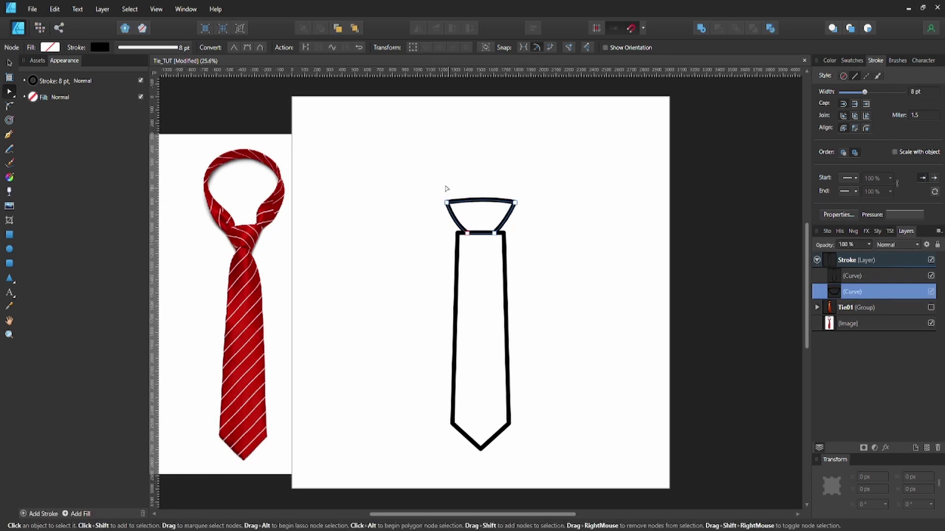
{"action": "left_click_drag", "start_coordinate": [426, 184], "coordinate": [543, 221]}
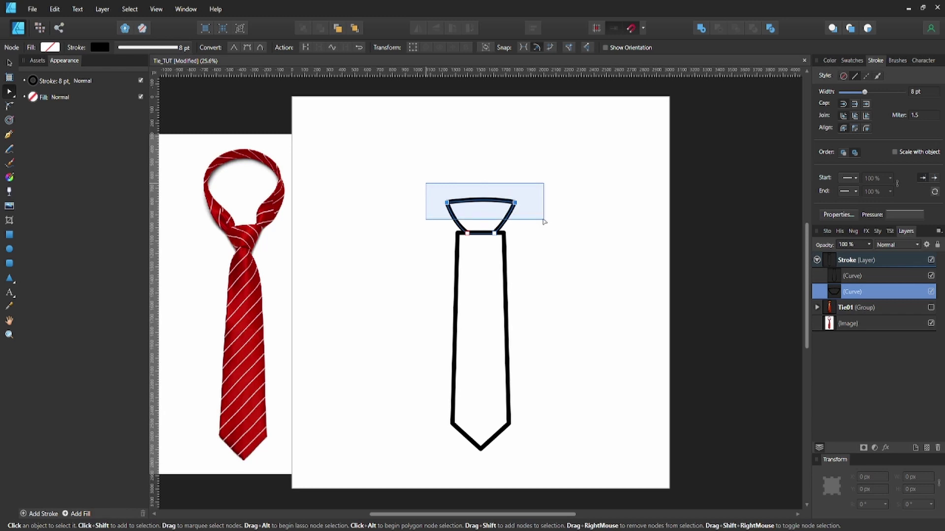
{"action": "left_click_drag", "start_coordinate": [543, 222], "coordinate": [544, 221]}
{"action": "key", "text": "c"}
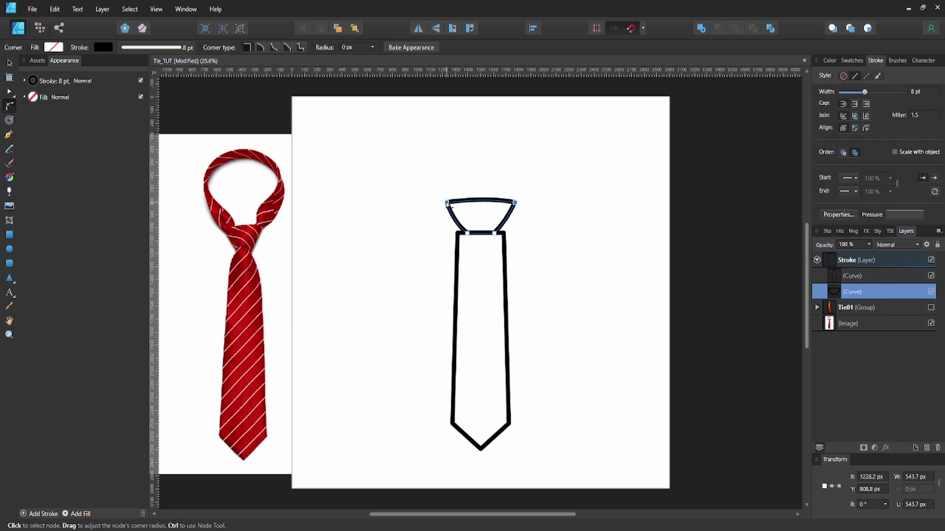
{"action": "left_click_drag", "start_coordinate": [447, 204], "coordinate": [456, 209]}
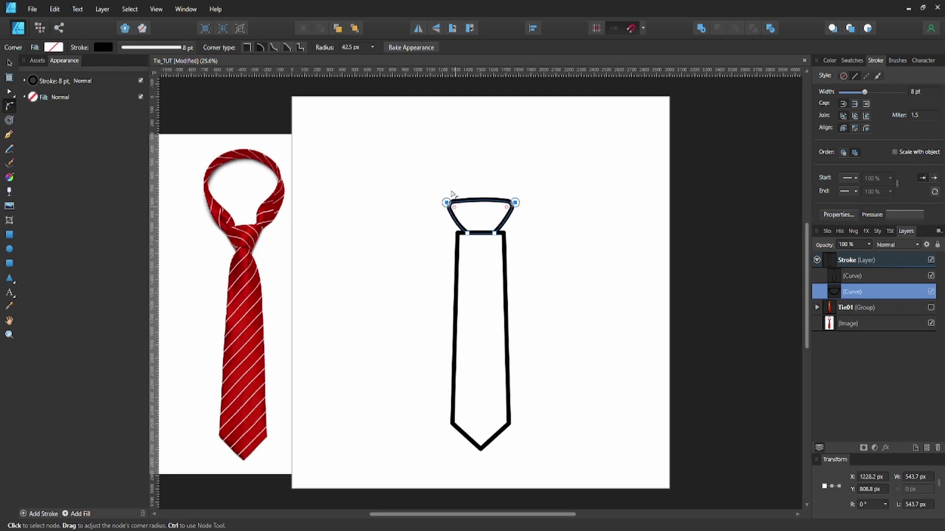
{"action": "left_click", "coordinate": [445, 183]}
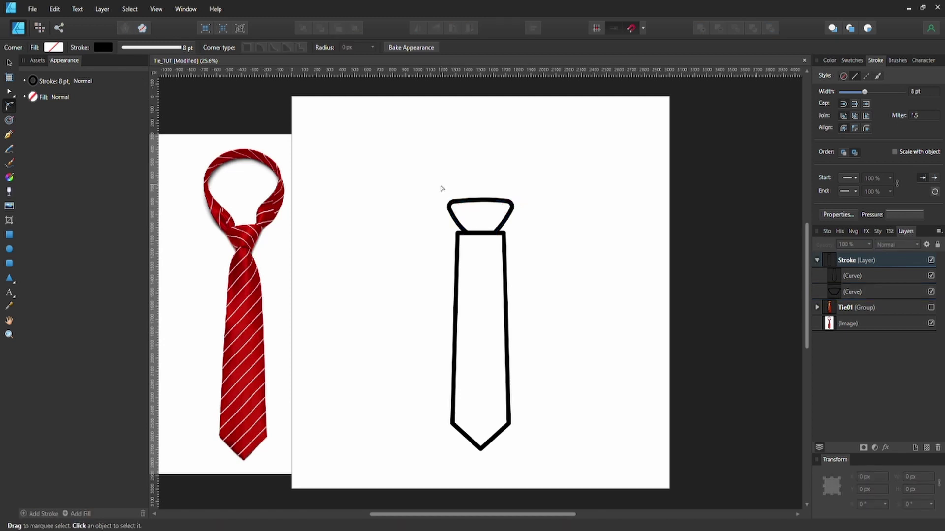
{"action": "left_click", "coordinate": [505, 224]}
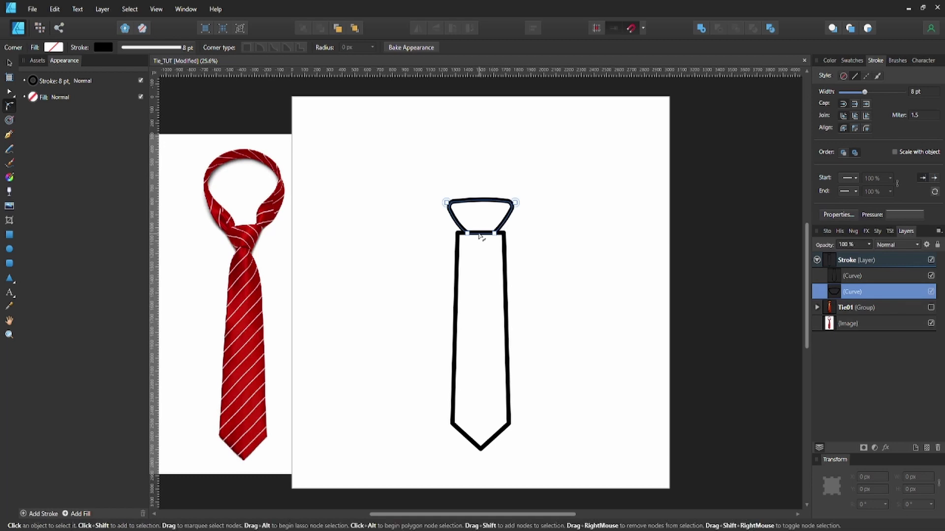
{"action": "key", "text": "a"}
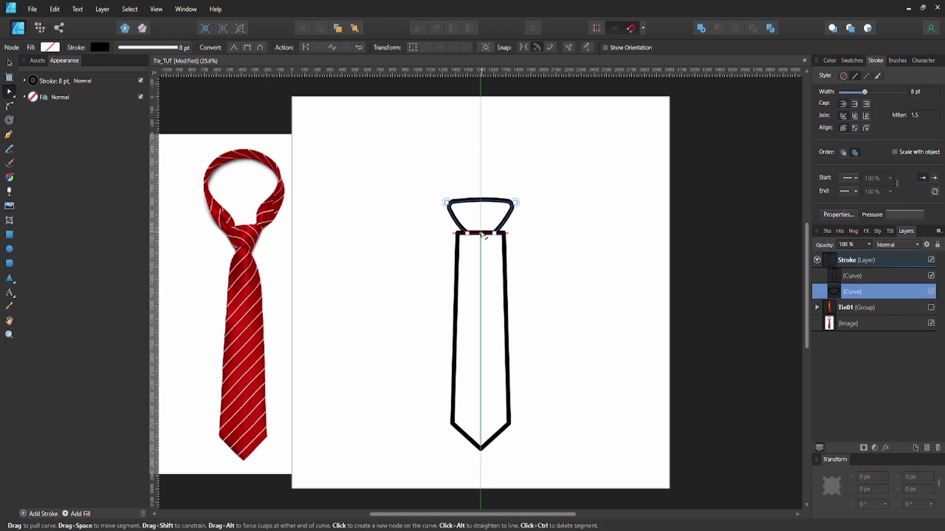
{"action": "key", "text": "c"}
Move the tie body down 40 px to leave a gap below the knot.
{"action": "left_click", "coordinate": [505, 256]}
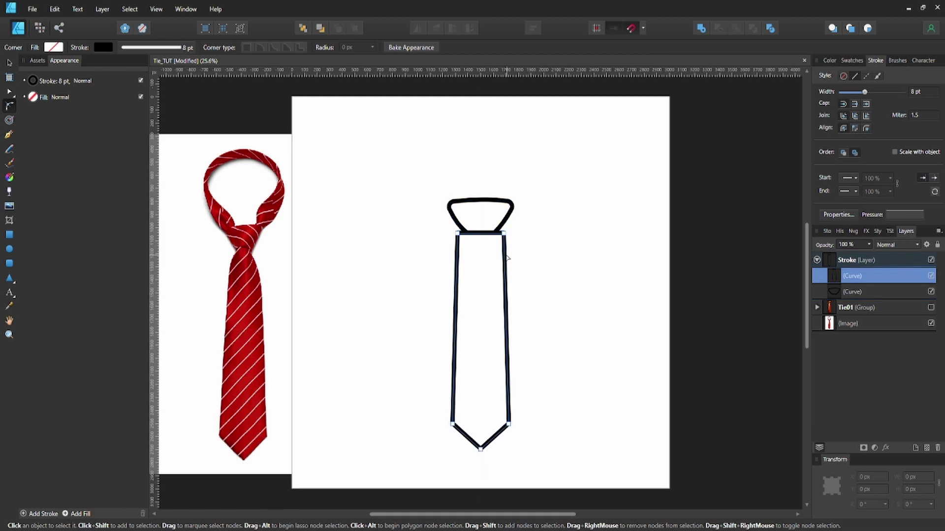
{"action": "key", "text": "v"}
{"action": "key", "text": "shift+Down"}
{"action": "key", "text": "shift+Down"}
{"action": "key", "text": "shift+Down"}
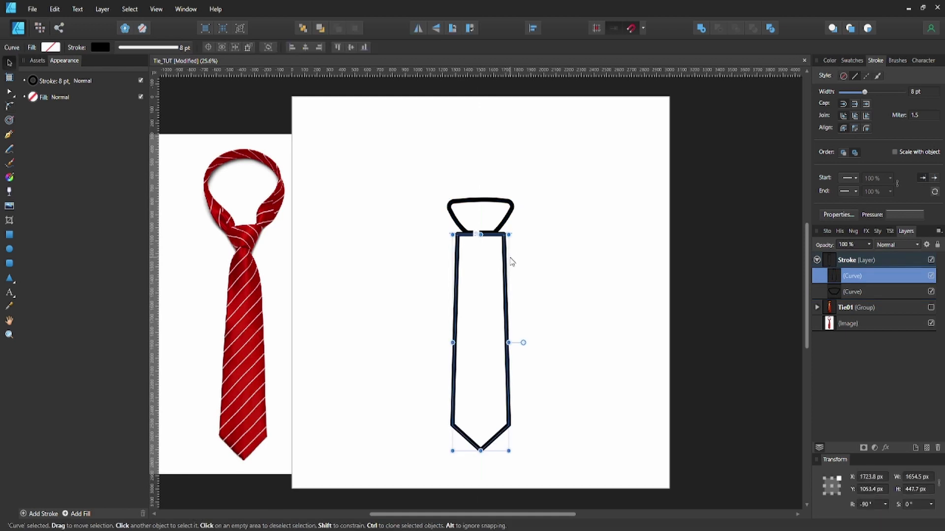
{"action": "key", "text": "shift+Down"}
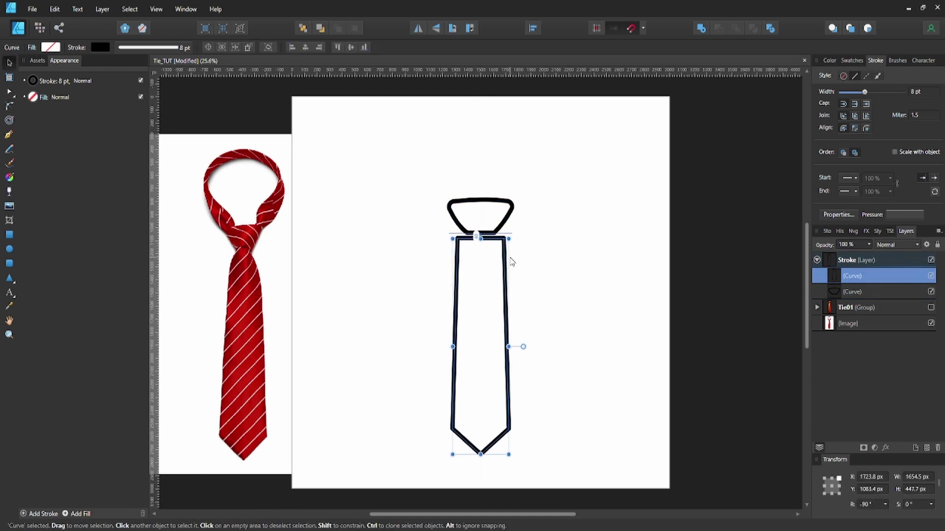
Bend the knot's lower edge slightly upward into a shallow arch.
{"action": "left_click", "coordinate": [483, 235]}
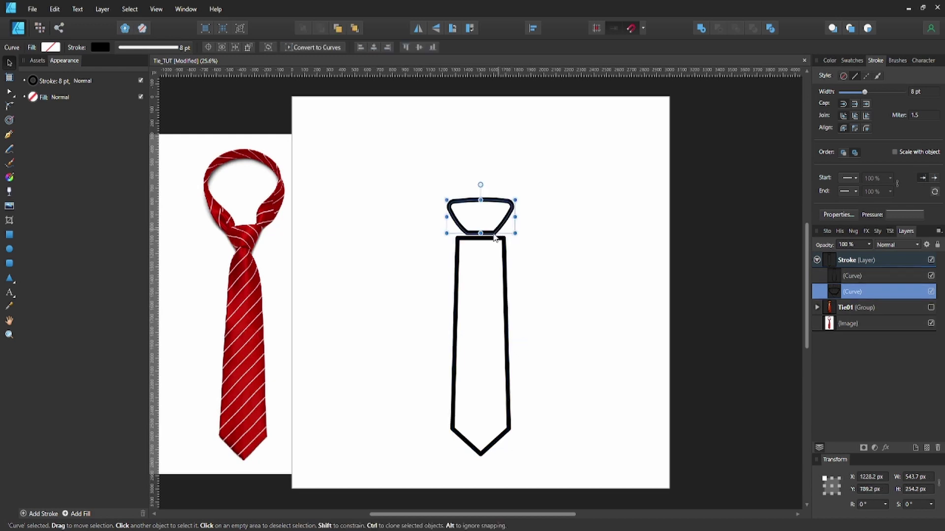
{"action": "key", "text": "a"}
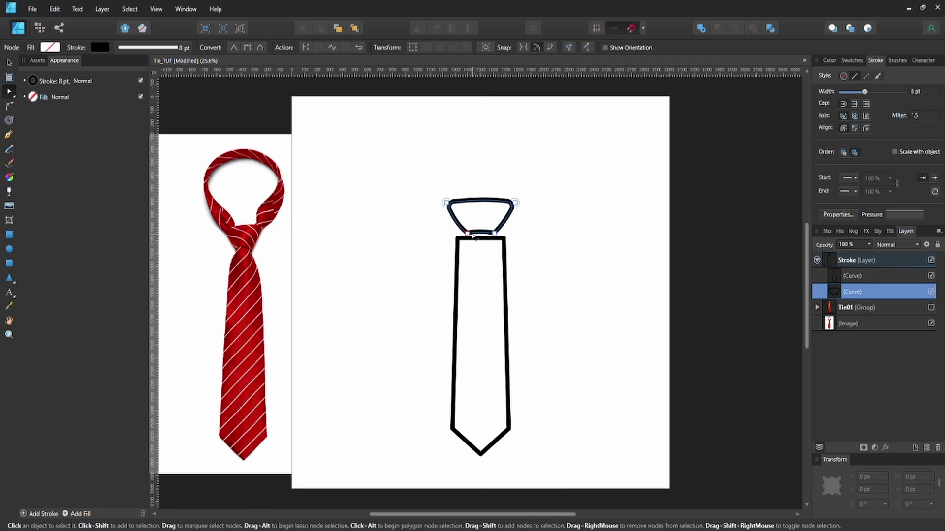
{"action": "left_click", "coordinate": [481, 235]}
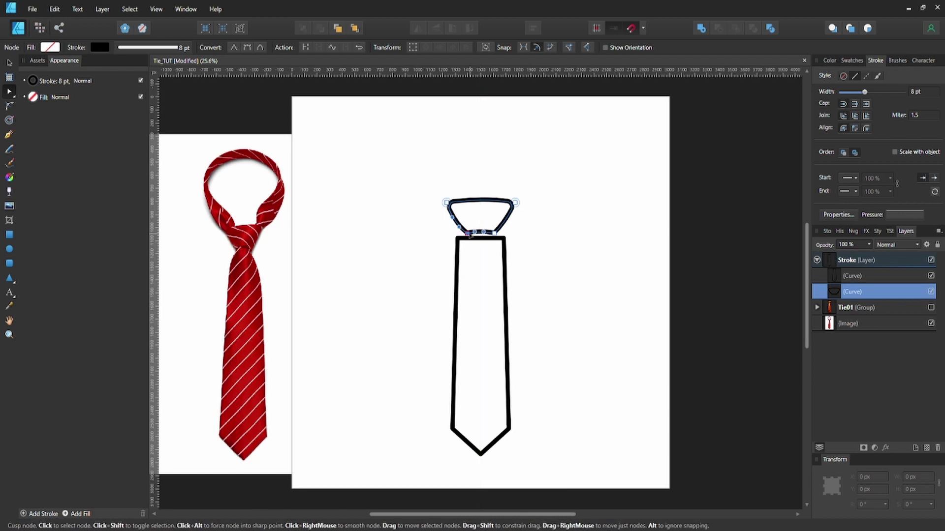
Add a node near the top of each side edge of the tie body, at Y about 1217 px on the right and 1228 px on the left.
{"action": "left_click", "coordinate": [506, 255]}
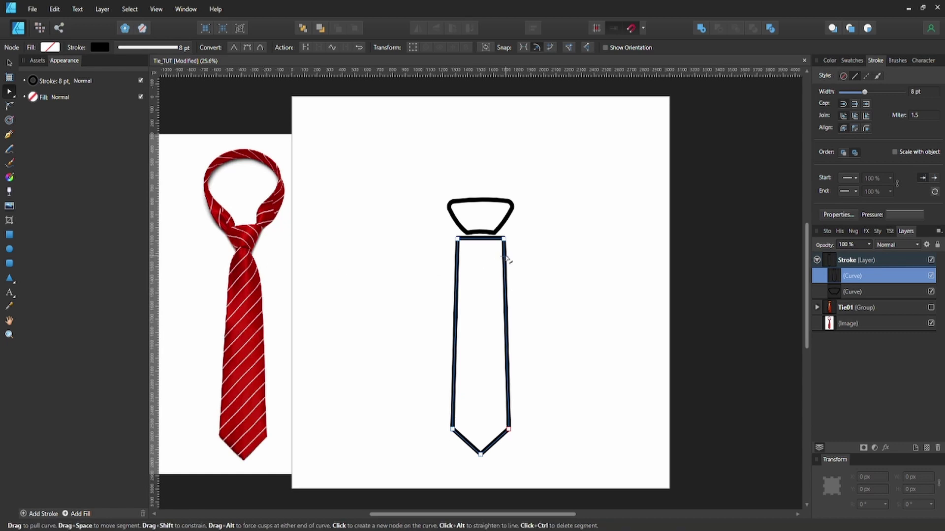
{"action": "left_click", "coordinate": [505, 256]}
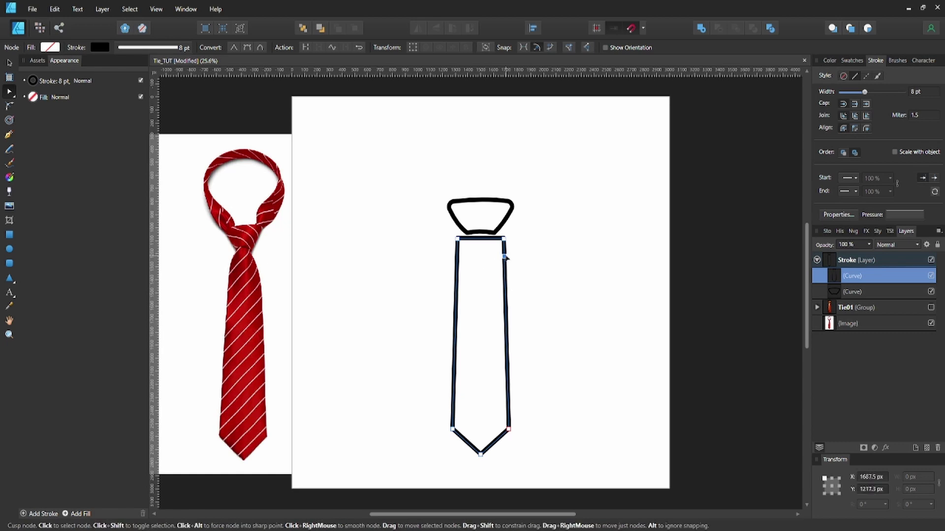
{"action": "left_click", "coordinate": [457, 257]}
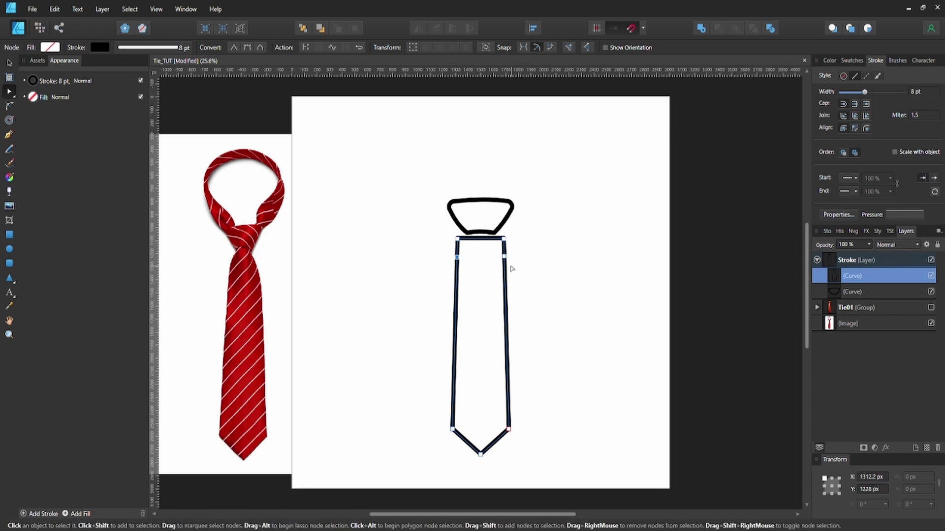
Move the tie body's top-right corner node 100 px to the left.
{"action": "left_click", "coordinate": [504, 240]}
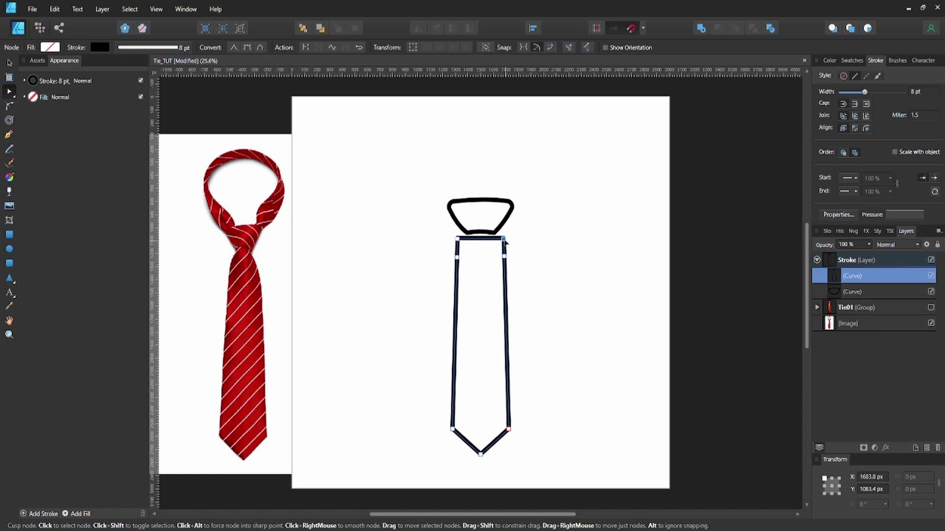
{"action": "key", "text": "shift+Left"}
{"action": "key", "text": "shift+Left"}
{"action": "key", "text": "shift+Left"}
{"action": "key", "text": "shift+Left"}
{"action": "key", "text": "shift+Left"}
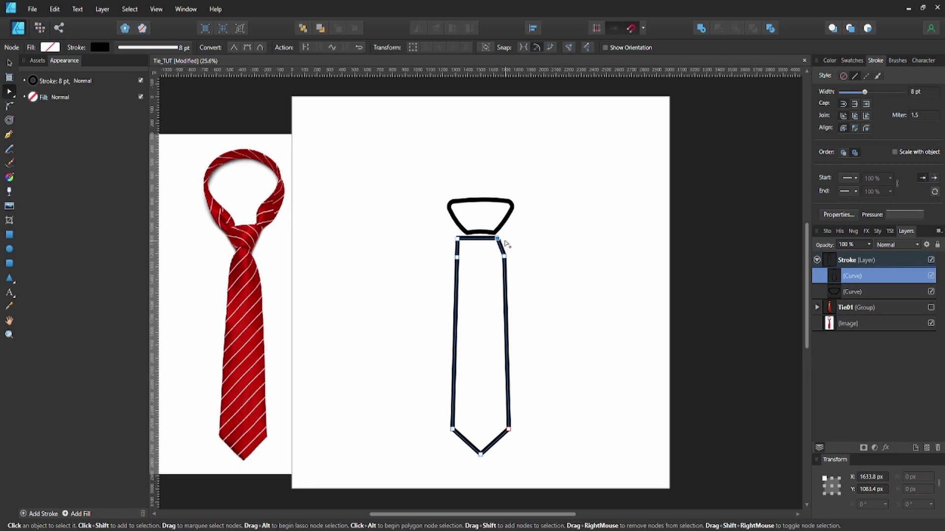
{"action": "key", "text": "shift+Left"}
{"action": "key", "text": "shift+Left"}
{"action": "key", "text": "shift+Left"}
{"action": "key", "text": "shift+Left"}
{"action": "key", "text": "shift+Left"}
Move the tie body's top-left corner node 100 px to the right to narrow the top edge.
{"action": "left_click", "coordinate": [457, 238]}
{"action": "key", "text": "shift+Right"}
{"action": "key", "text": "shift+Right"}
{"action": "key", "text": "shift+Right"}
{"action": "key", "text": "shift+Right"}
{"action": "key", "text": "shift+Right"}
{"action": "key", "text": "shift+Right"}
{"action": "key", "text": "shift+Right"}
{"action": "key", "text": "shift+Right"}
{"action": "key", "text": "shift+Right"}
{"action": "key", "text": "shift+Right"}
Move the tie body up 40 px so its narrowed top edge meets the knot's lower edge.
{"action": "key", "text": "v"}
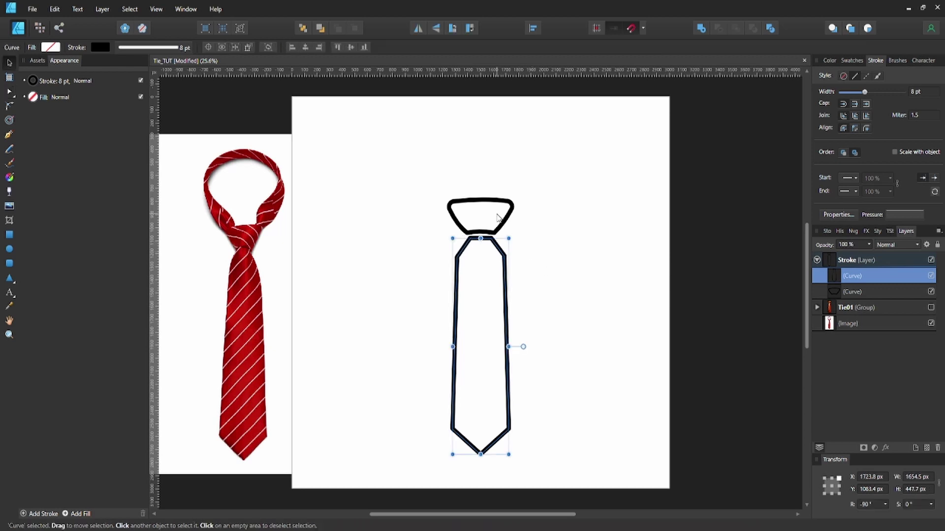
{"action": "left_click", "coordinate": [510, 223]}
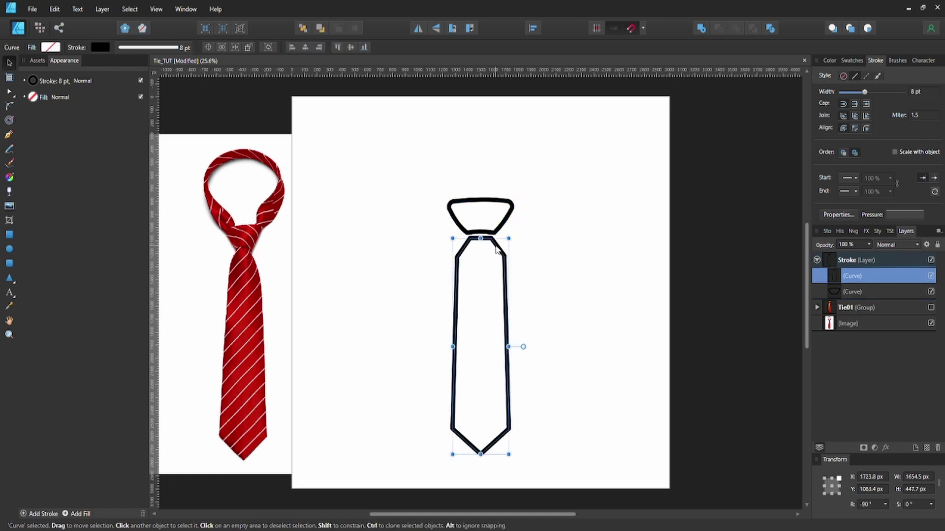
{"action": "left_click", "coordinate": [495, 241]}
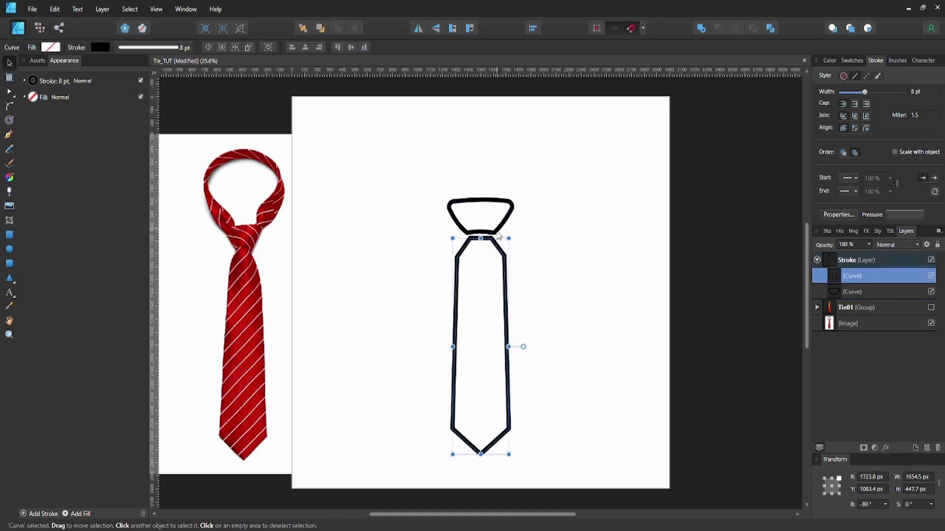
{"action": "left_click_drag", "start_coordinate": [496, 239], "coordinate": [496, 239]}
{"action": "left_click", "coordinate": [519, 228]}
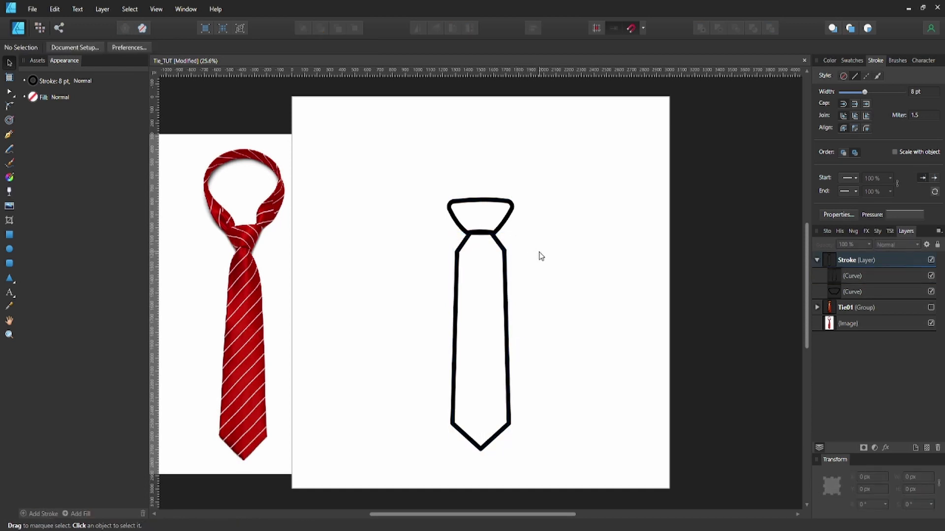
Round the tie body's two shoulder corners below the knot together with a radius of about 137.8 px.
{"action": "left_click", "coordinate": [503, 256]}
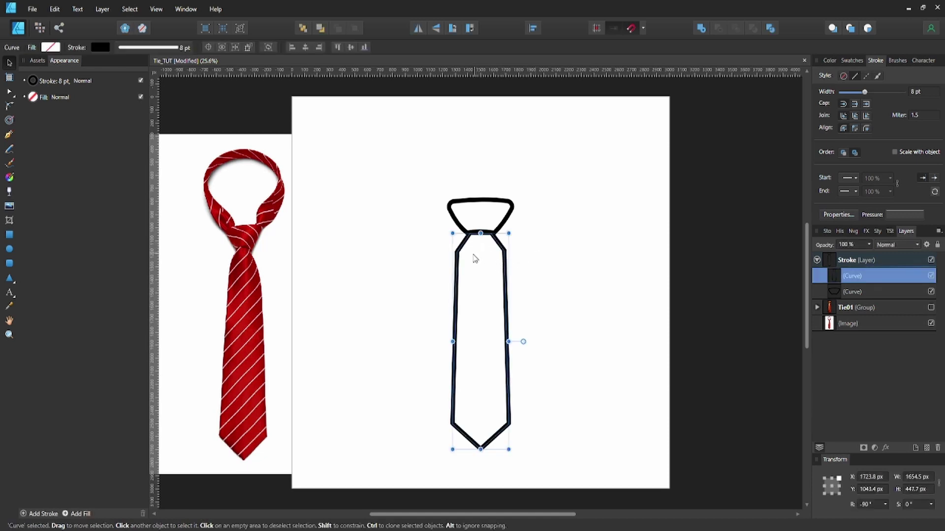
{"action": "key", "text": "a"}
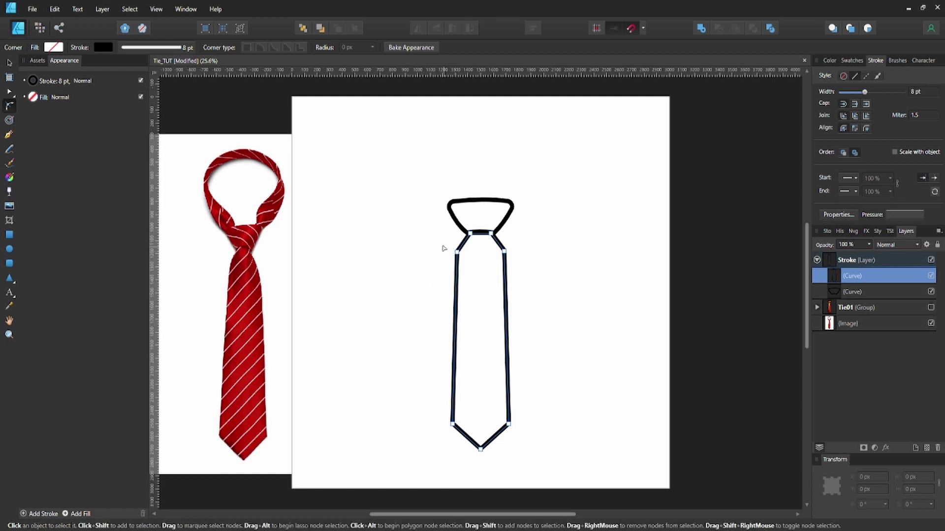
{"action": "left_click_drag", "start_coordinate": [440, 243], "coordinate": [547, 292]}
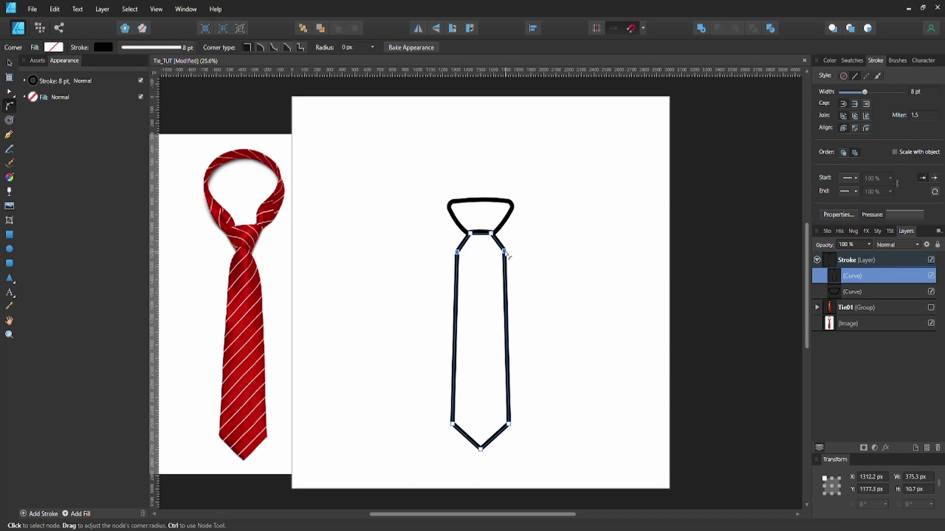
{"action": "left_click_drag", "start_coordinate": [504, 252], "coordinate": [491, 266]}
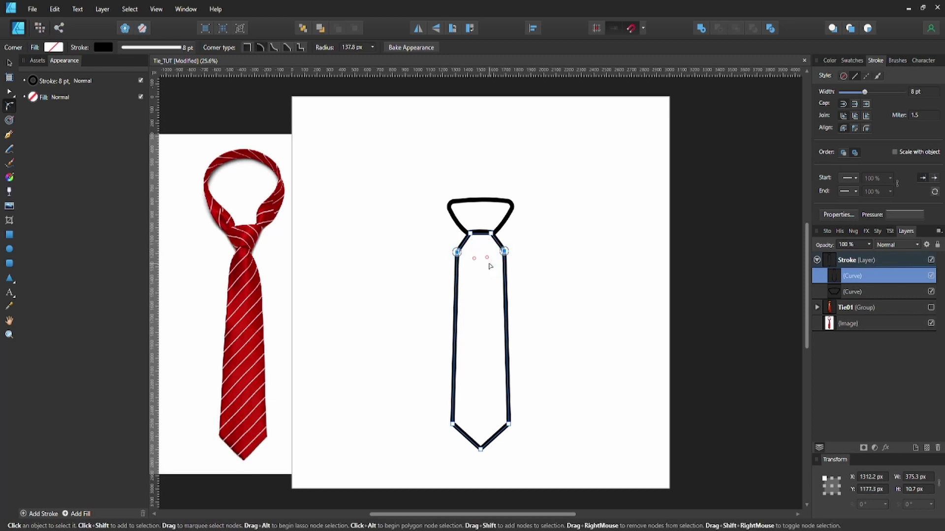
{"action": "left_click", "coordinate": [430, 243]}
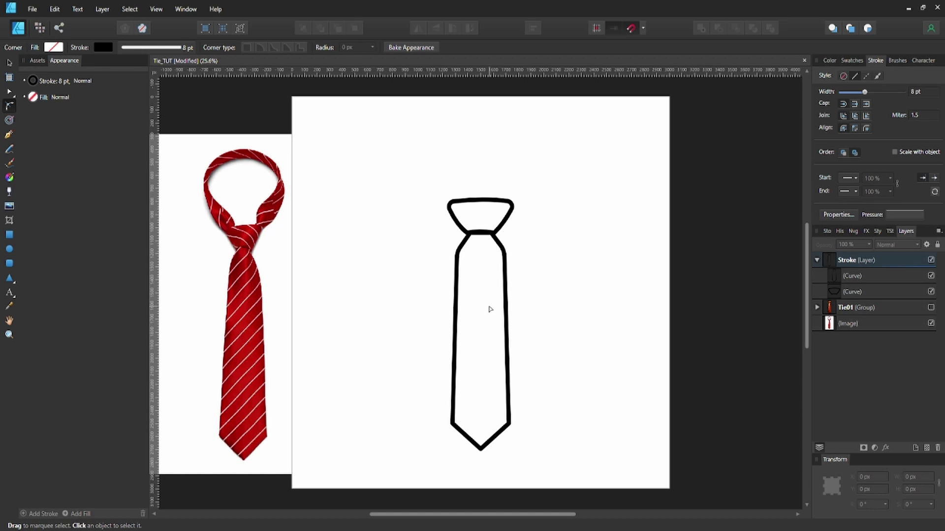
Move the tie body's right and left shoulder nodes inward by 20 px each.
{"action": "left_click", "coordinate": [509, 271]}
{"action": "left_click", "coordinate": [505, 252]}
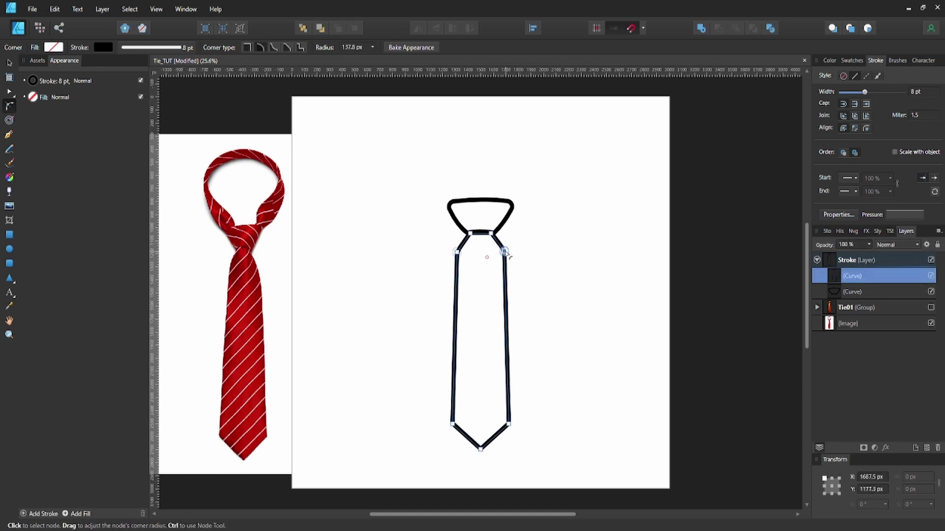
{"action": "key", "text": "a"}
{"action": "key", "text": "shift+Left"}
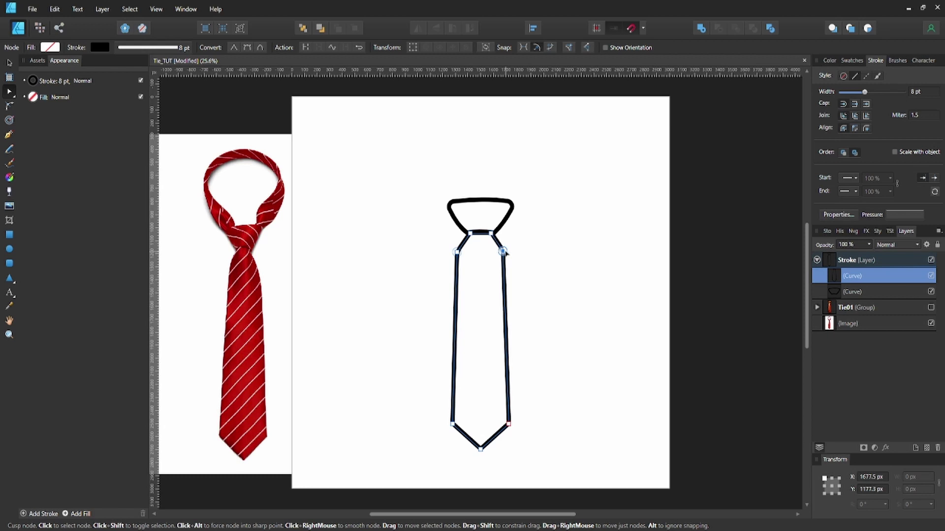
{"action": "key", "text": "shift+Left"}
{"action": "left_click", "coordinate": [457, 252]}
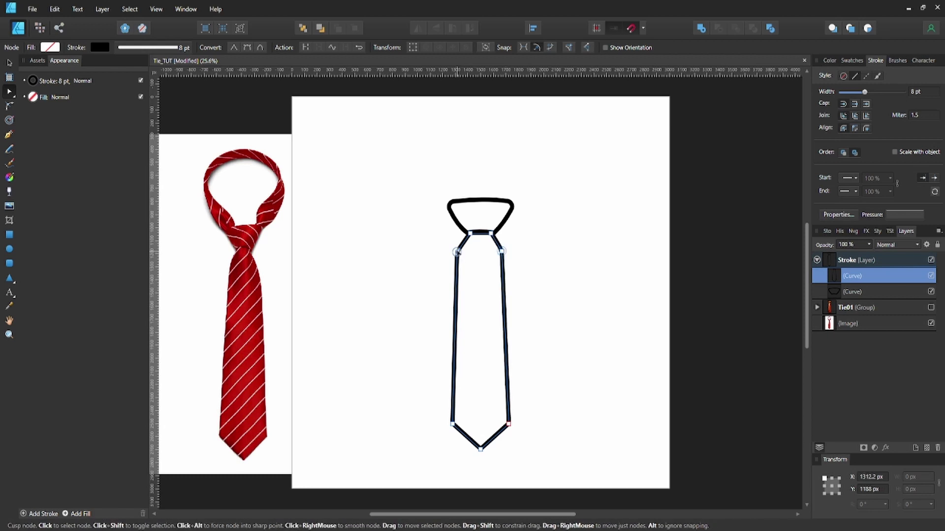
{"action": "key", "text": "shift+Right"}
{"action": "key", "text": "shift+Right"}
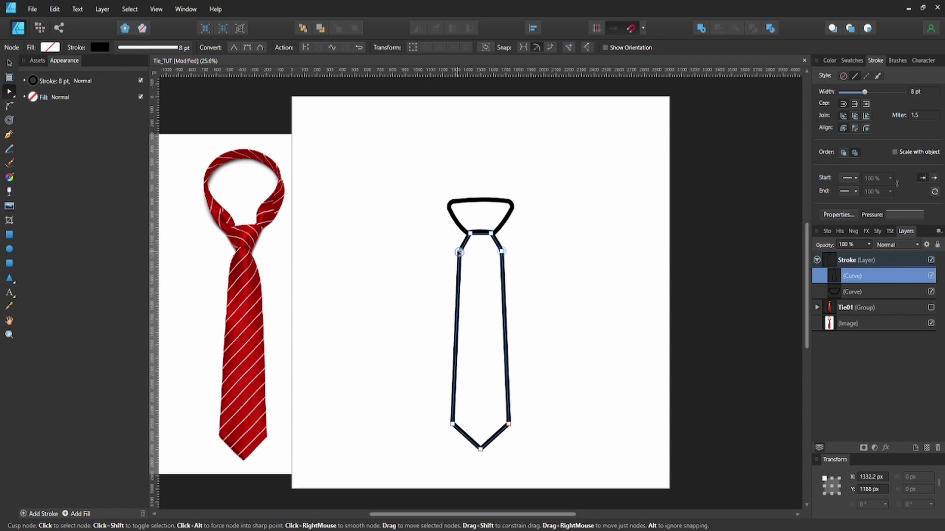
{"action": "left_click", "coordinate": [561, 276]}
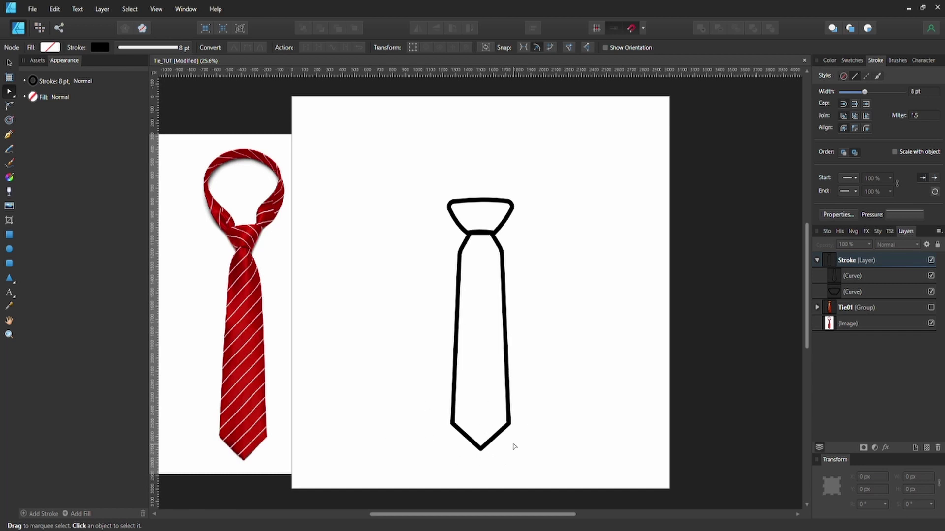
Slightly round the tie body's three lower corners, including the pointed tip, together.
{"action": "left_click", "coordinate": [497, 437]}
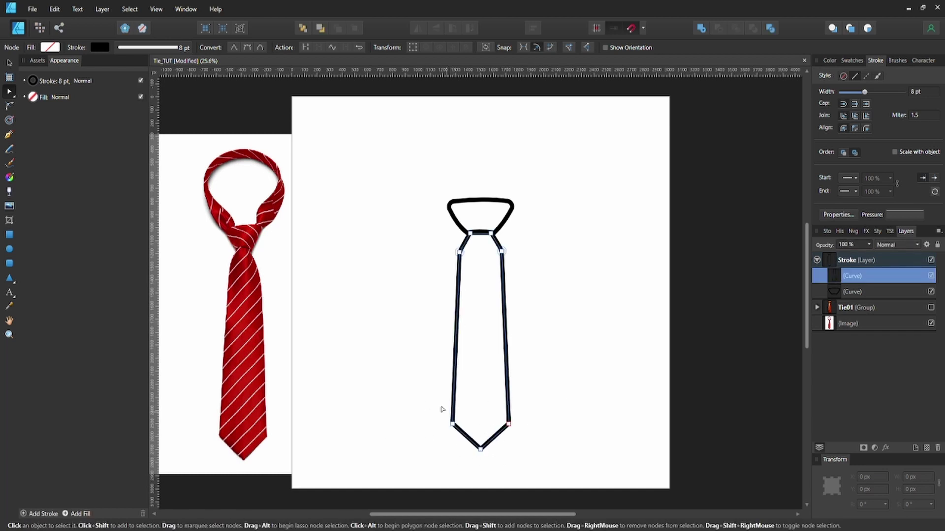
{"action": "left_click_drag", "start_coordinate": [432, 399], "coordinate": [551, 469]}
{"action": "key", "text": "c"}
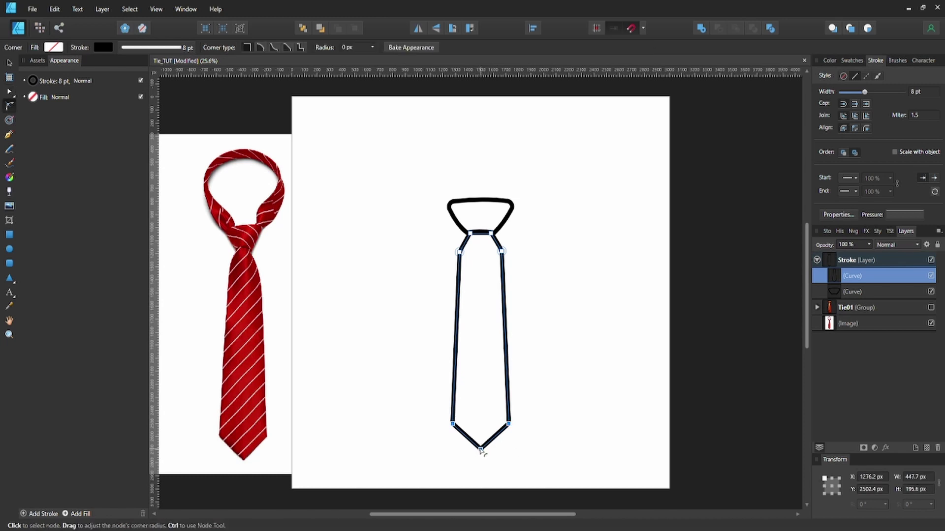
{"action": "left_click_drag", "start_coordinate": [480, 449], "coordinate": [480, 445]}
{"action": "left_click", "coordinate": [520, 466]}
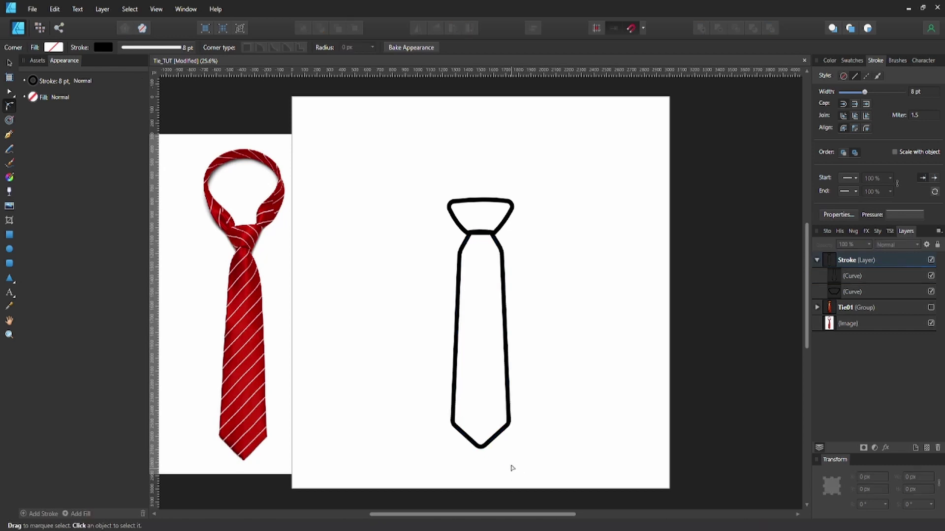
Reorder the knot curve above the tie body curve within the Stroke layer.
{"action": "key", "text": "v"}
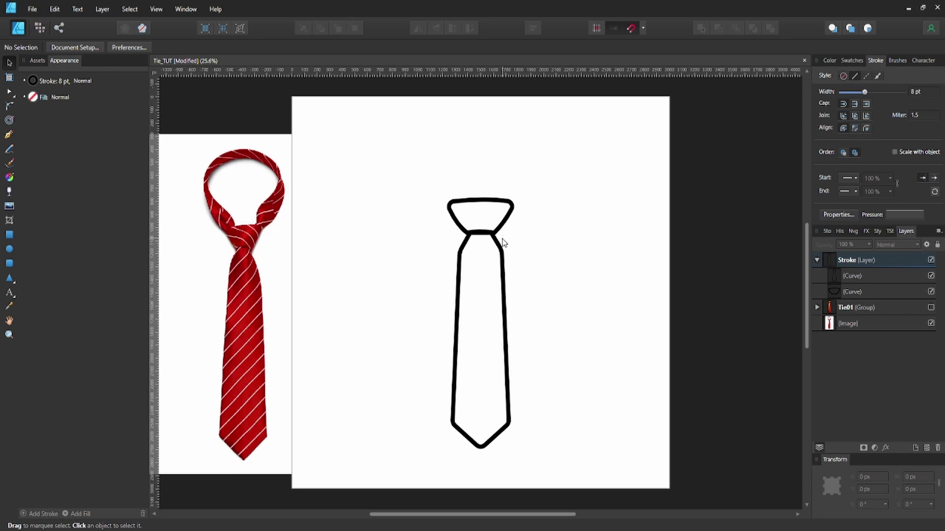
{"action": "left_click", "coordinate": [852, 293]}
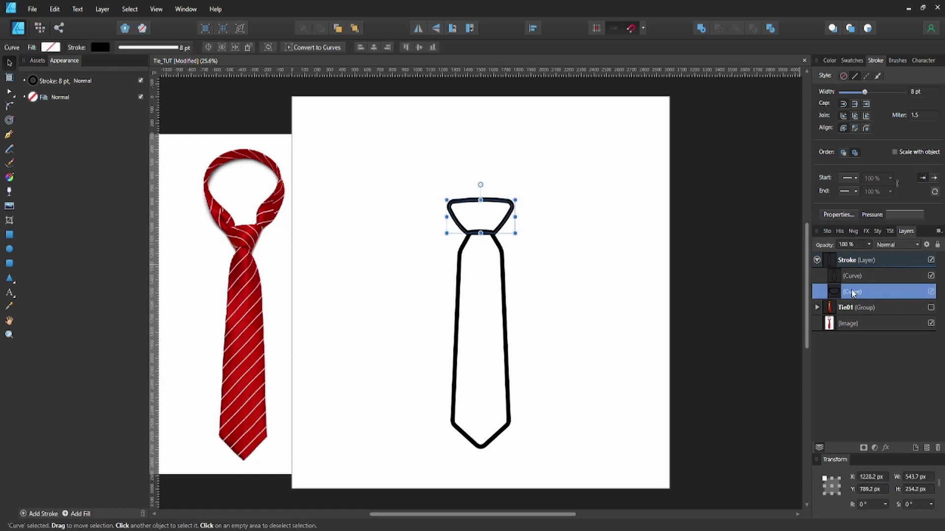
{"action": "mouse_move", "coordinate": [832, 294]}
{"action": "left_mouse_down"}
{"action": "mouse_move", "coordinate": [843, 270]}
{"action": "mouse_move", "coordinate": [857, 284]}
{"action": "left_mouse_up"}
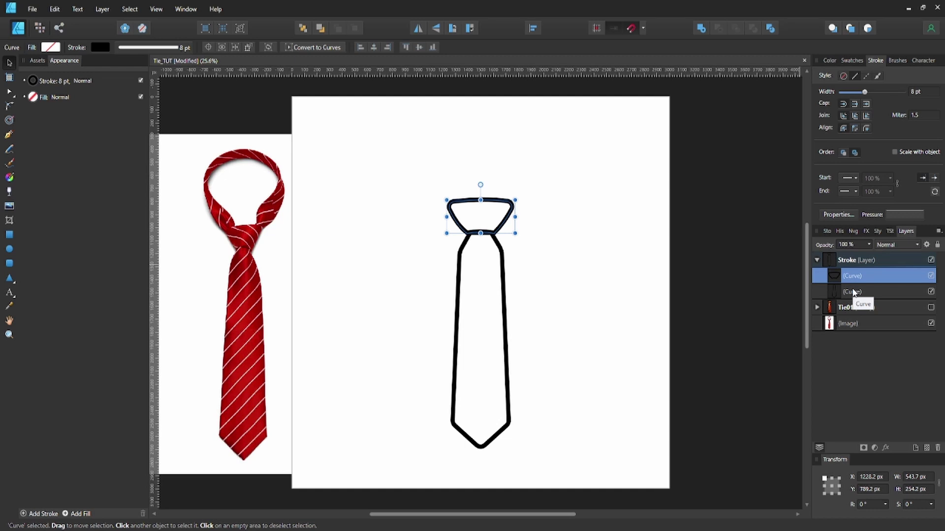
Move the tie body up 30 px so its top edge overlaps the knot.
{"action": "left_click", "coordinate": [853, 292]}
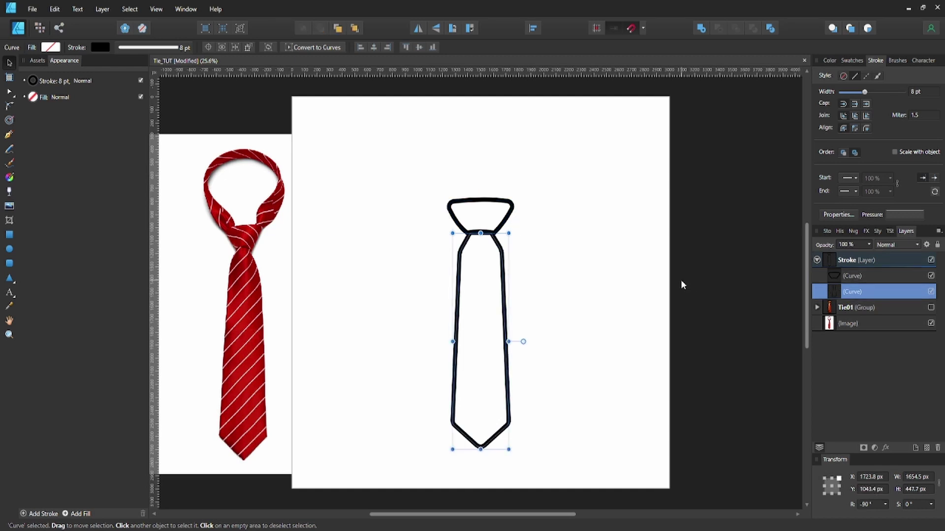
{"action": "key", "text": "shift+Up"}
{"action": "key", "text": "shift+Up"}
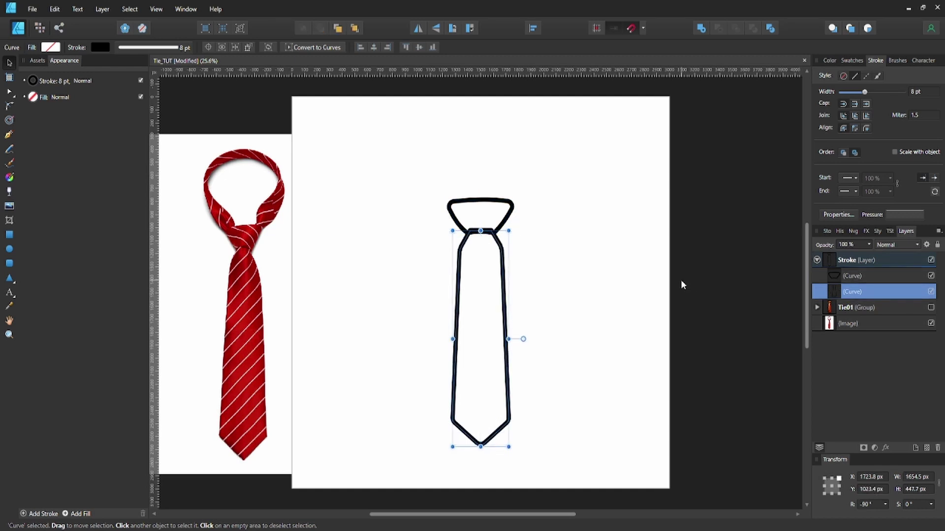
{"action": "key", "text": "shift+Up"}
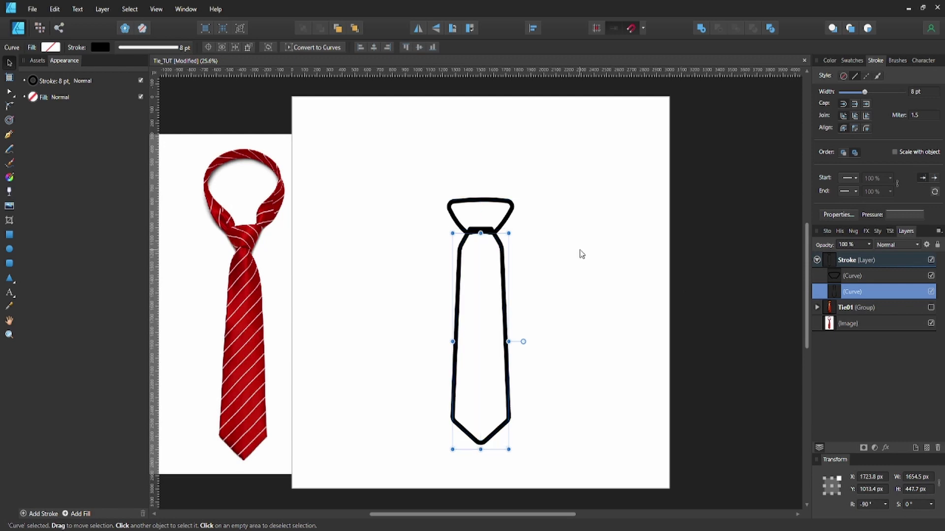
{"action": "left_click", "coordinate": [580, 251]}
Duplicate the knot curve and subtract the lower copy from the tie body so its top follows the knot's arch.
{"action": "left_click", "coordinate": [863, 281]}
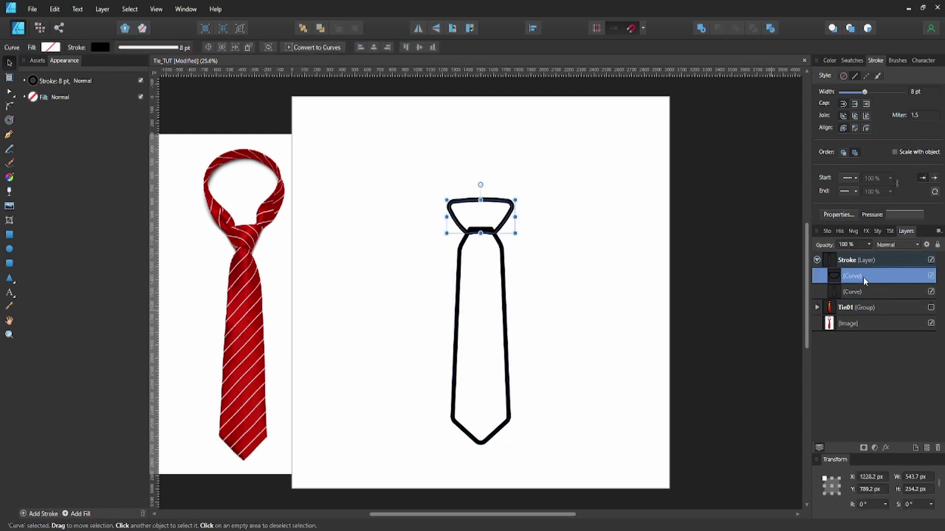
{"action": "key", "text": "ctrl+j"}
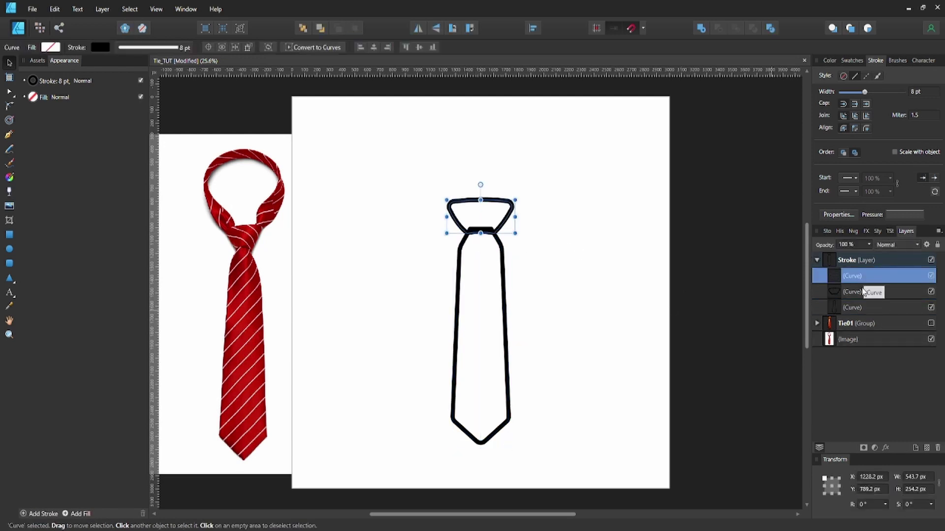
{"action": "left_click", "coordinate": [847, 309]}
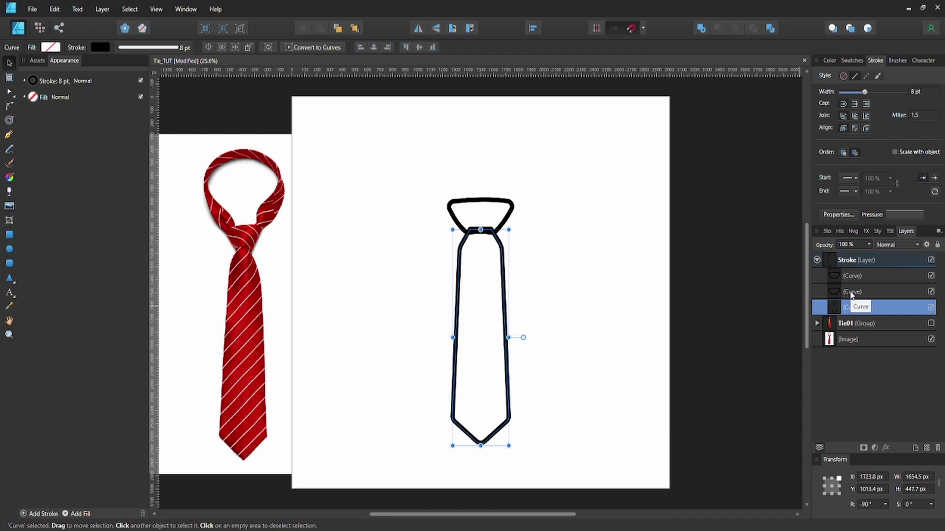
{"action": "left_click", "coordinate": [852, 292], "text": "shift"}
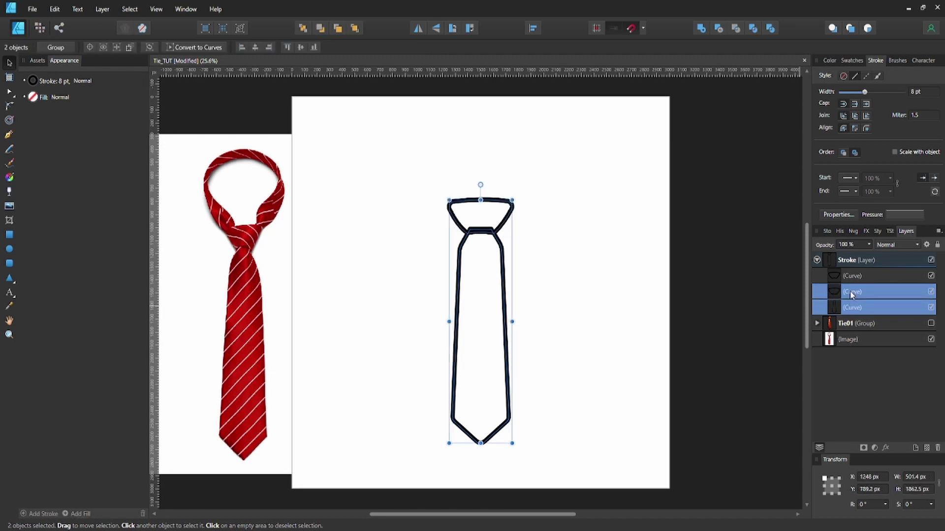
{"action": "left_click", "coordinate": [718, 30]}
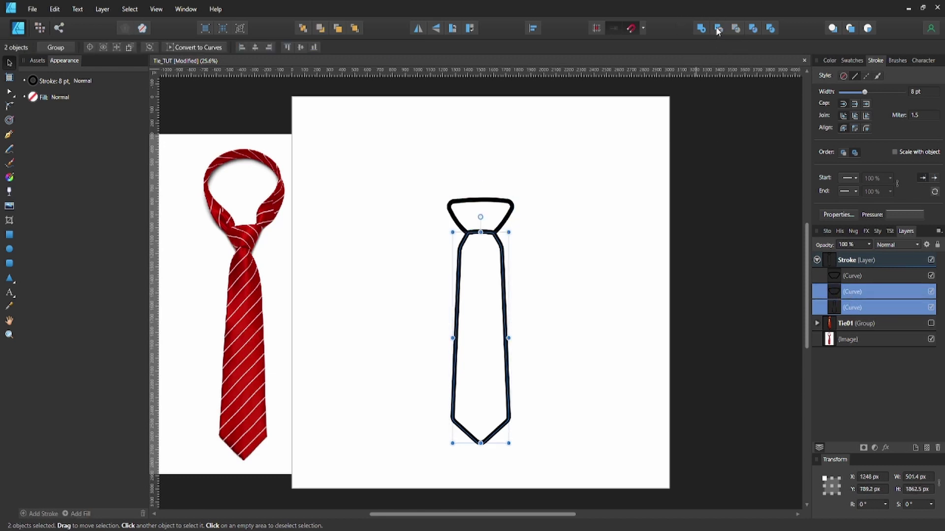
{"action": "left_click", "coordinate": [644, 241]}
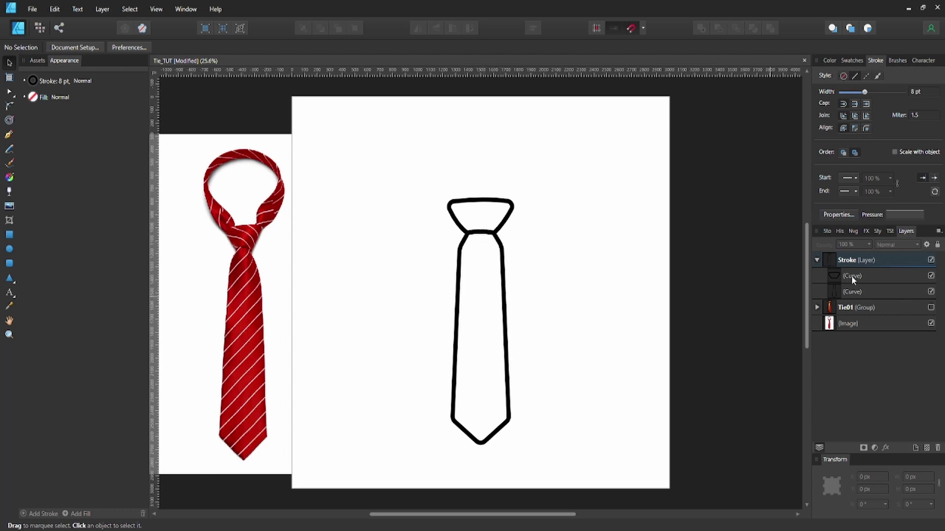
Draw a three-point open fold line about 64 px wide and 226 px high, running down from the knot's lower edge on the tie's right side.
{"action": "left_click", "coordinate": [837, 276]}
{"action": "left_click", "coordinate": [834, 289]}
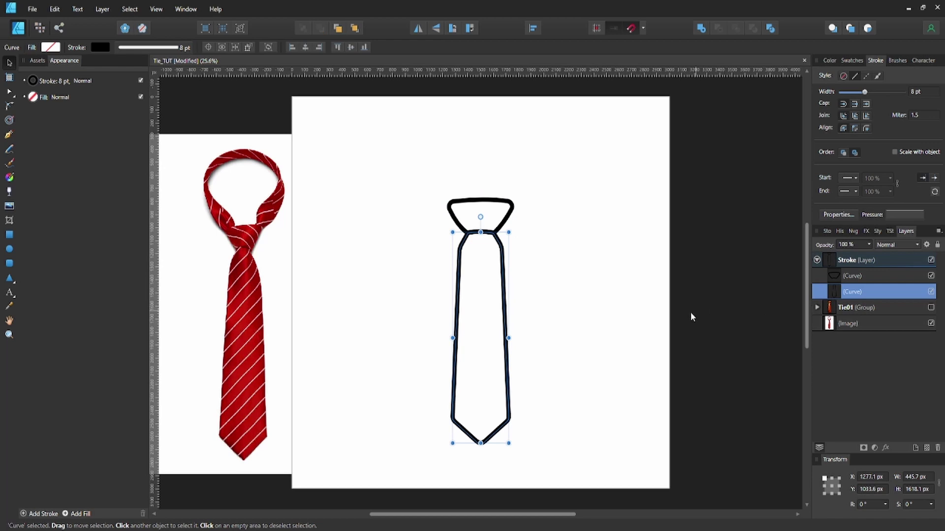
{"action": "key", "text": "p"}
{"action": "scroll", "coordinate": [515, 262], "scroll_direction": "up", "scroll_amount": 3}
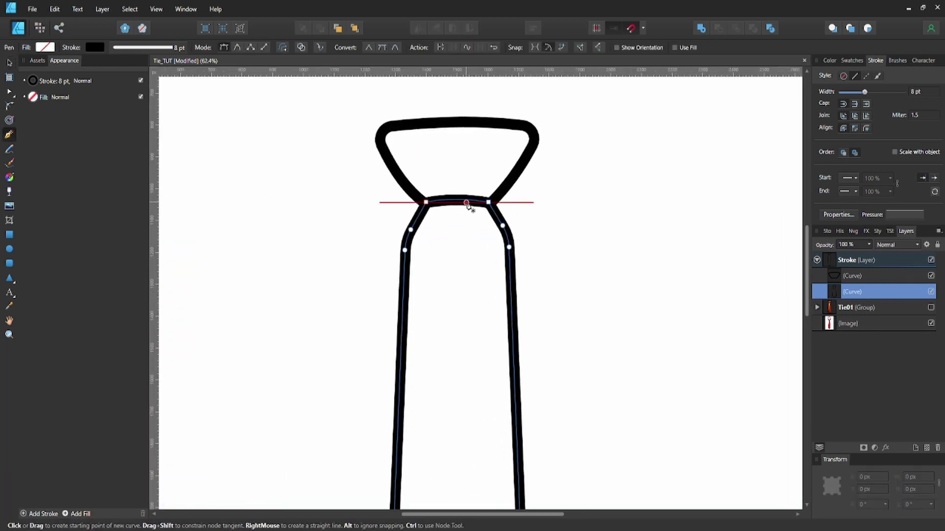
{"action": "left_click", "coordinate": [471, 202]}
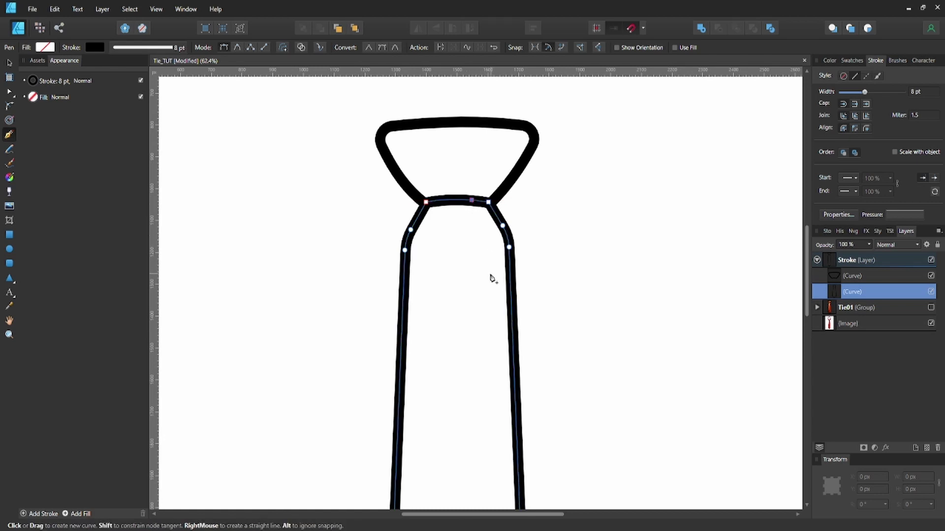
{"action": "left_click", "coordinate": [489, 244]}
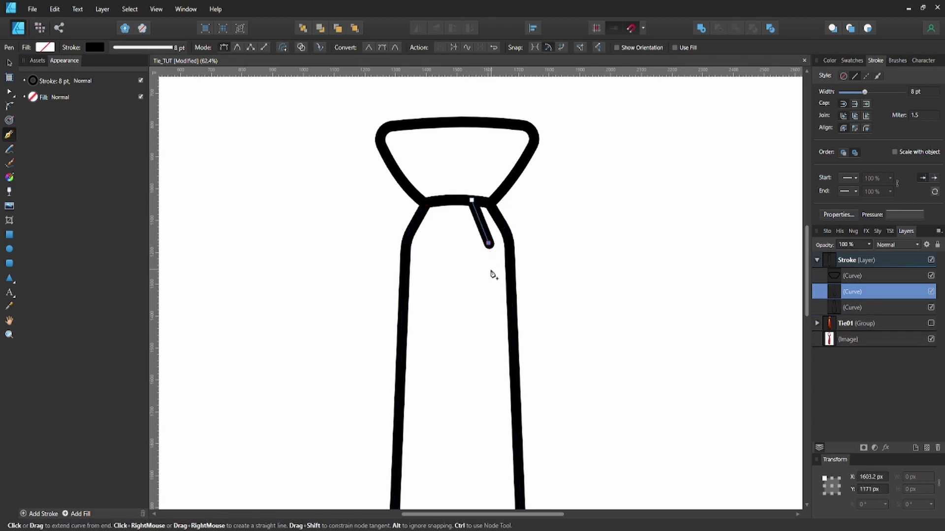
{"action": "left_click", "coordinate": [491, 272]}
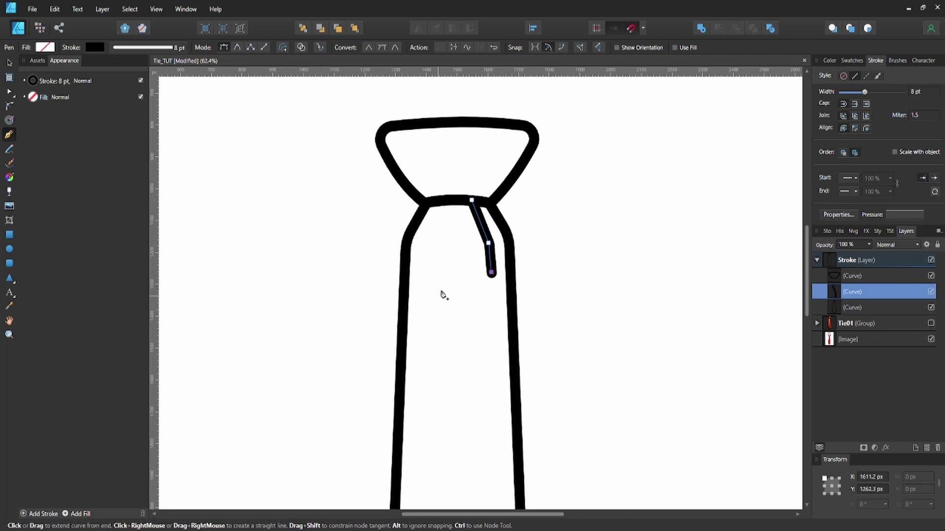
Adjust the fold line's stroke pressure profile so its lower end tapers to a thin tip.
{"action": "key", "text": "v"}
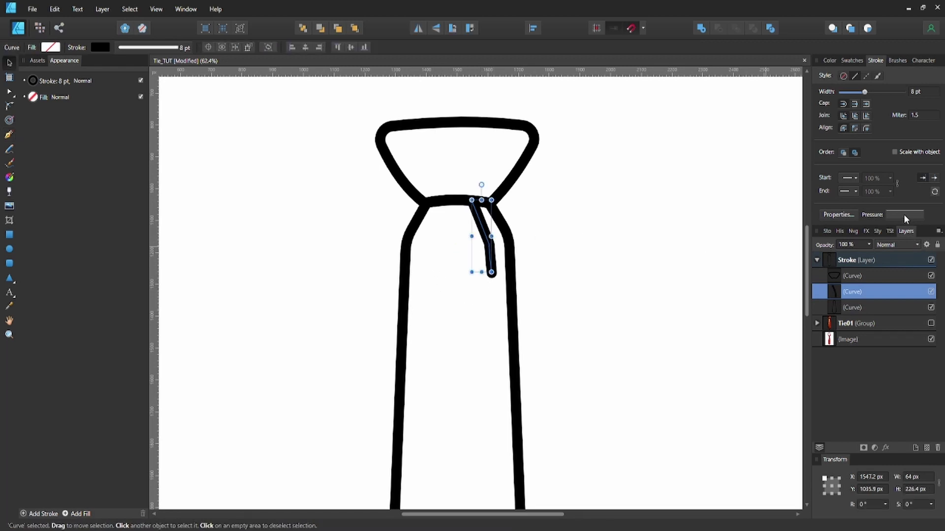
{"action": "left_click", "coordinate": [904, 214]}
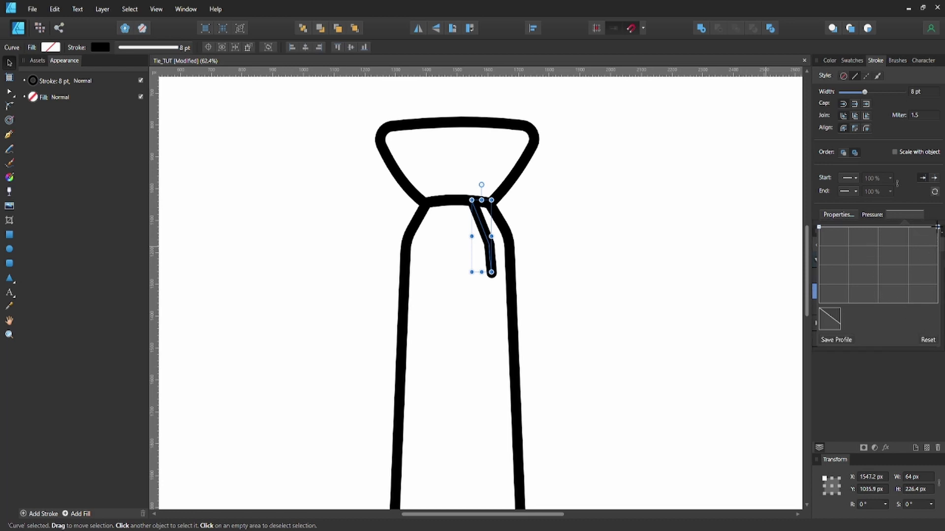
{"action": "left_click_drag", "start_coordinate": [937, 227], "coordinate": [937, 284]}
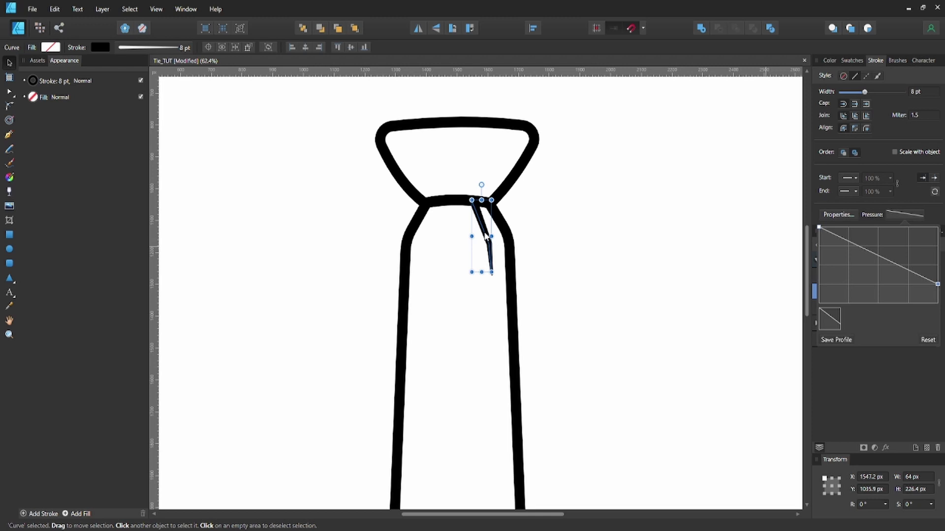
Shift the fold line's middle node slightly outward and bend its segments into a smooth arc following the tie's shoulder.
{"action": "key", "text": "a"}
{"action": "left_click_drag", "start_coordinate": [488, 242], "coordinate": [492, 241]}
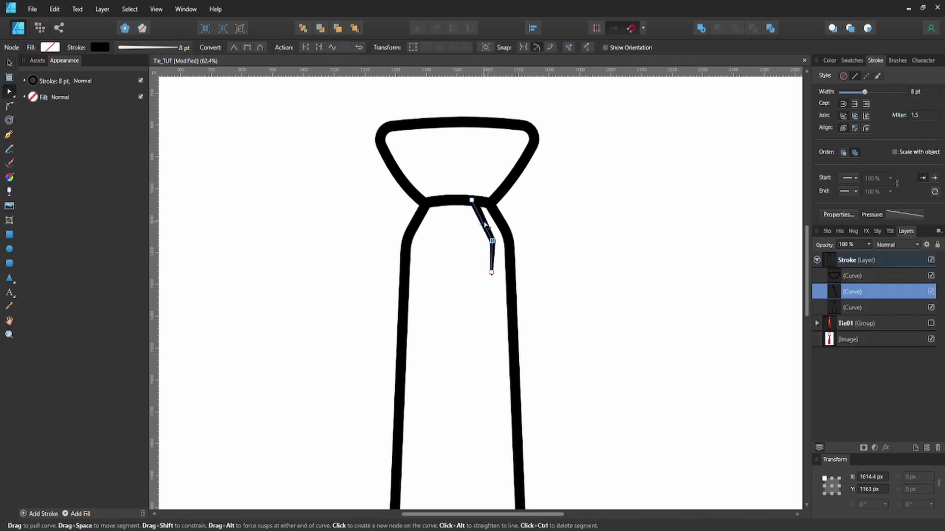
{"action": "left_click_drag", "start_coordinate": [488, 226], "coordinate": [497, 258]}
{"action": "left_click", "coordinate": [551, 249]}
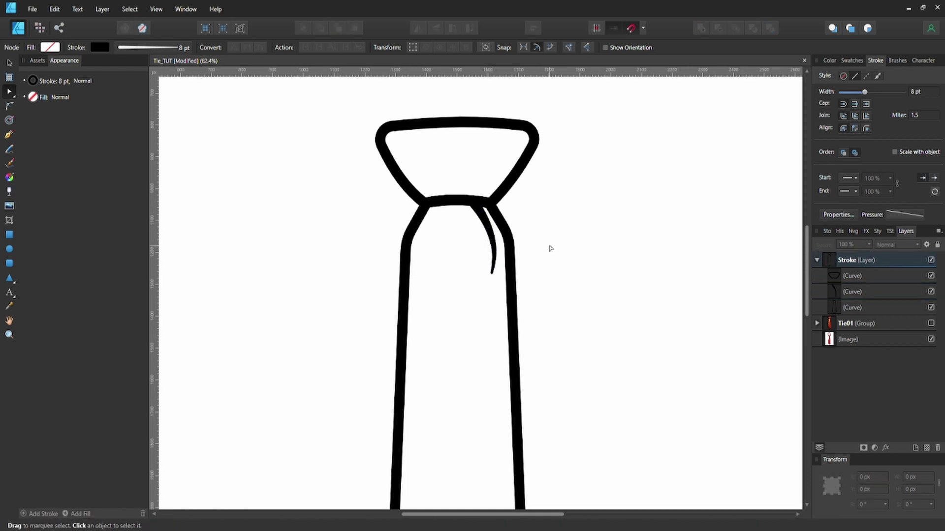
Nudge the curved fold line slightly left, away from the tie body's right edge.
{"action": "left_click", "coordinate": [494, 240]}
{"action": "key", "text": "Left"}
{"action": "key", "text": "Left"}
{"action": "key", "text": "Left"}
{"action": "key", "text": "Left"}
{"action": "key", "text": "Left"}
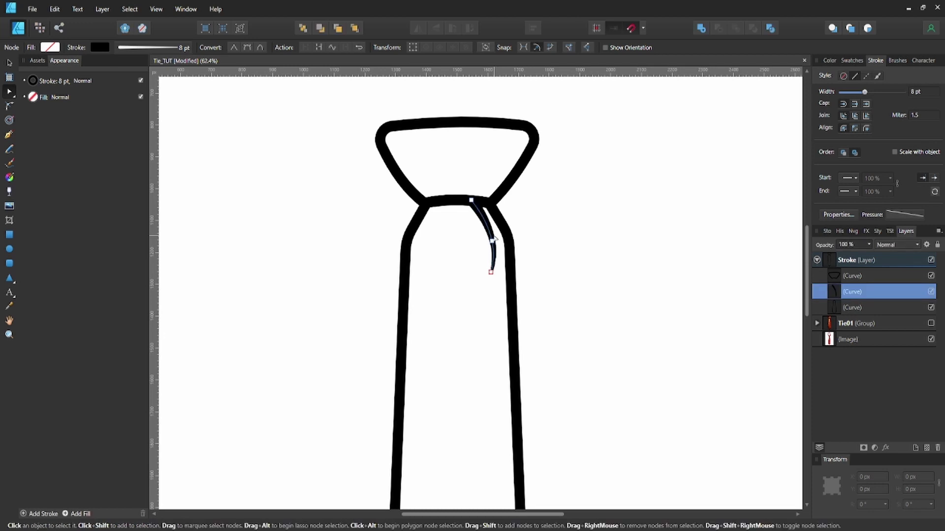
Duplicate the curved fold line, flip the copy horizontally and place it symmetrically on the tie's left side.
{"action": "key", "text": "v"}
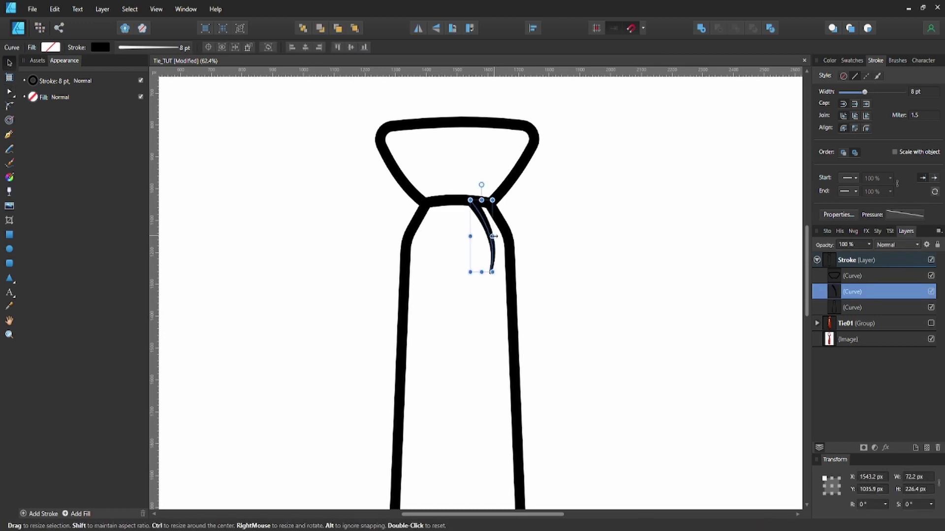
{"action": "key", "text": "ctrl+j"}
{"action": "left_click", "coordinate": [417, 28]}
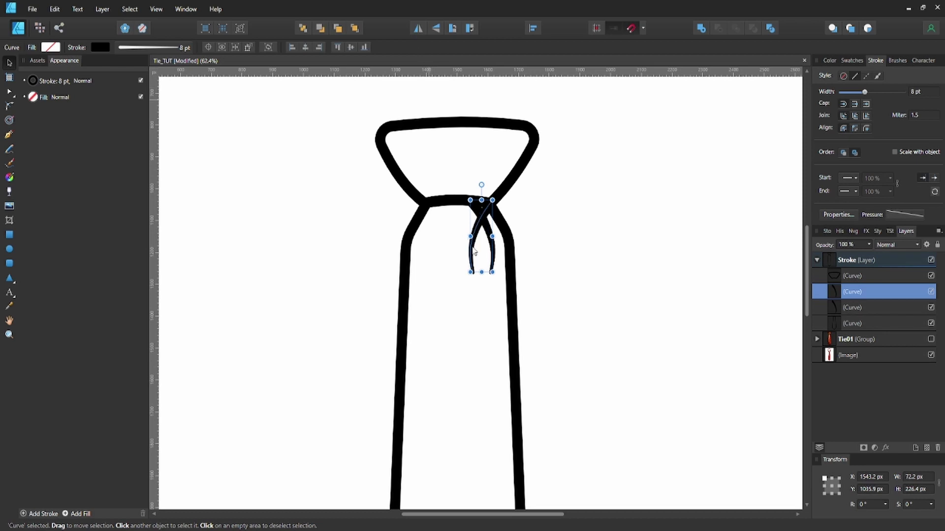
{"action": "left_click_drag", "start_coordinate": [473, 215], "coordinate": [440, 216]}
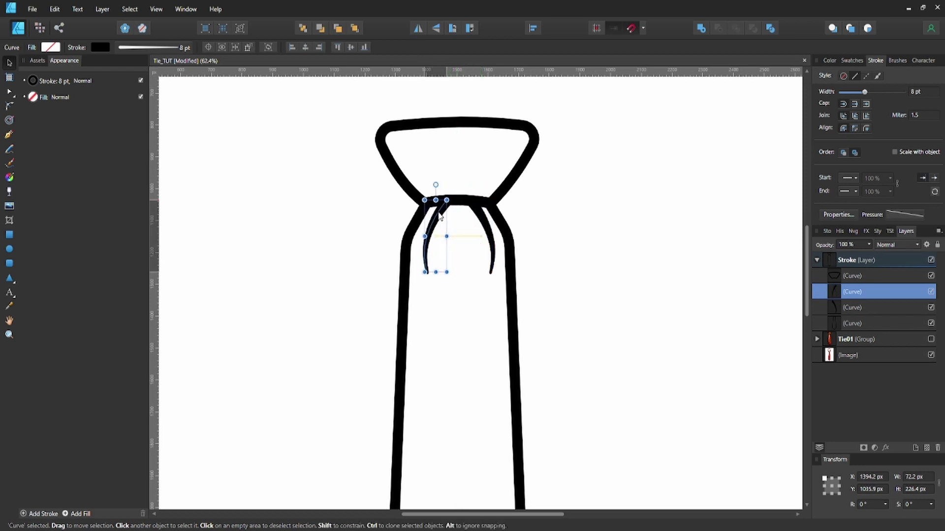
{"action": "left_click", "coordinate": [547, 226]}
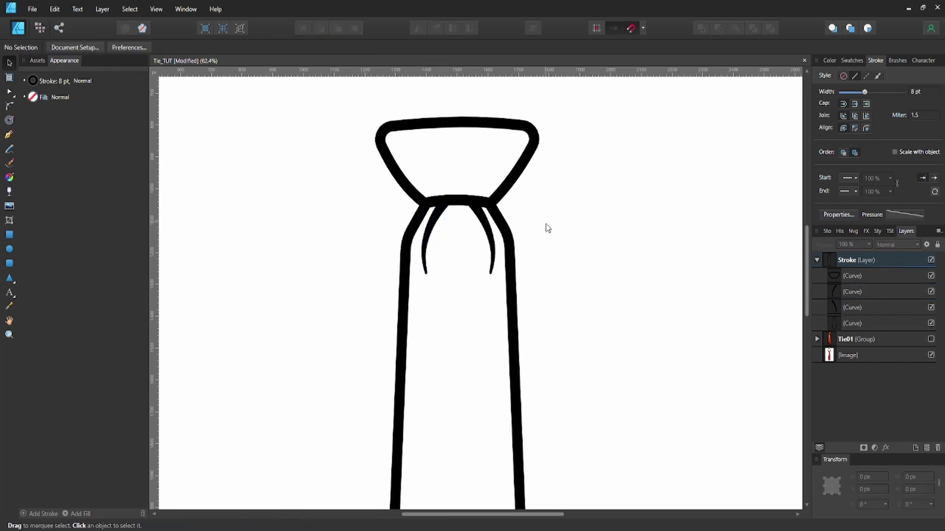
{"action": "left_click", "coordinate": [440, 225]}
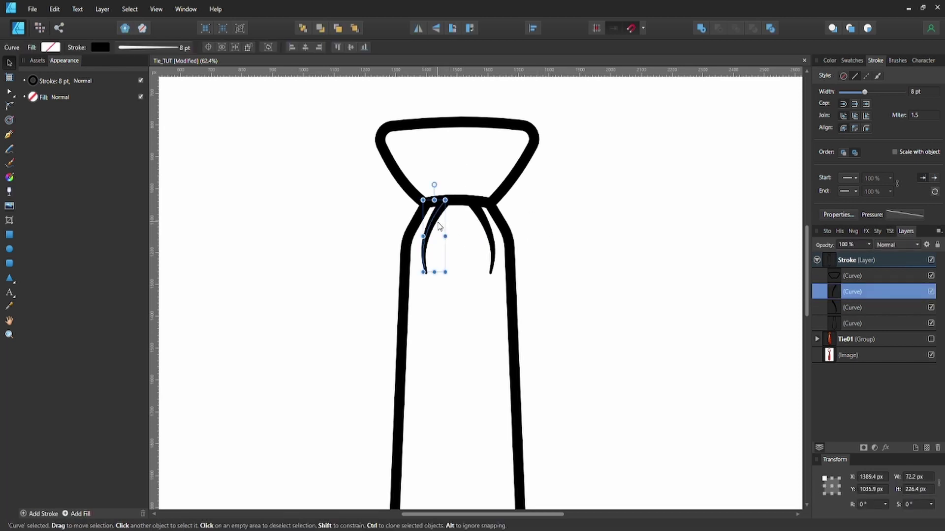
{"action": "key", "text": "shift+Left"}
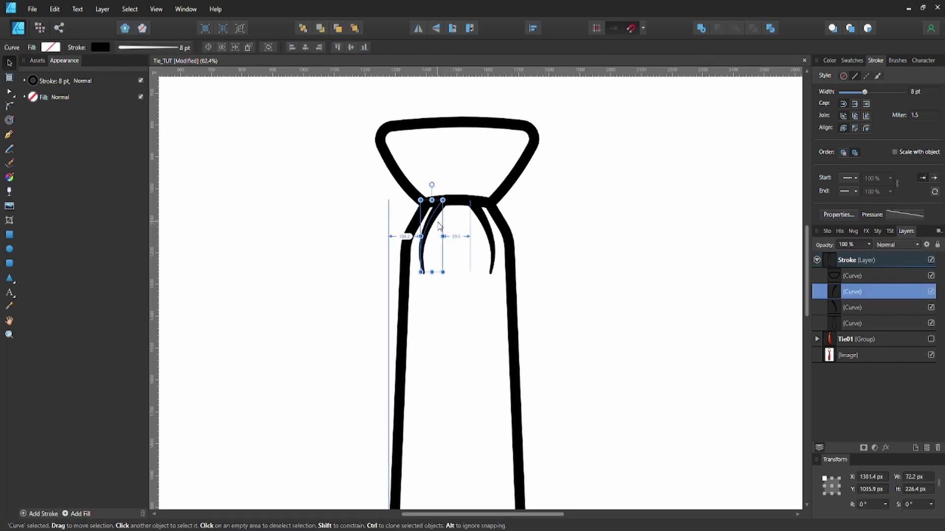
{"action": "key", "text": "shift+Right"}
{"action": "left_click", "coordinate": [511, 195]}
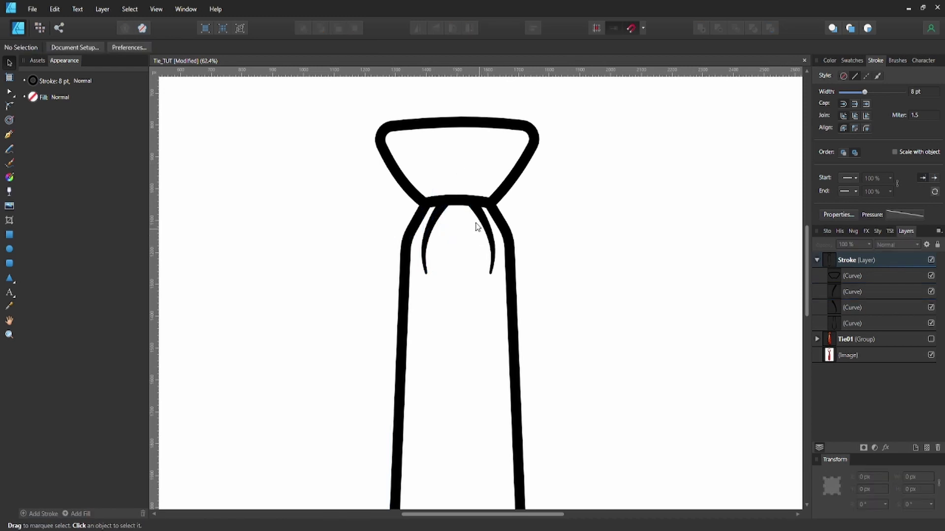
Draw a short straight vertical fold line down from the middle of the knot's lower edge.
{"action": "key", "text": "p"}
{"action": "left_click", "coordinate": [457, 200]}
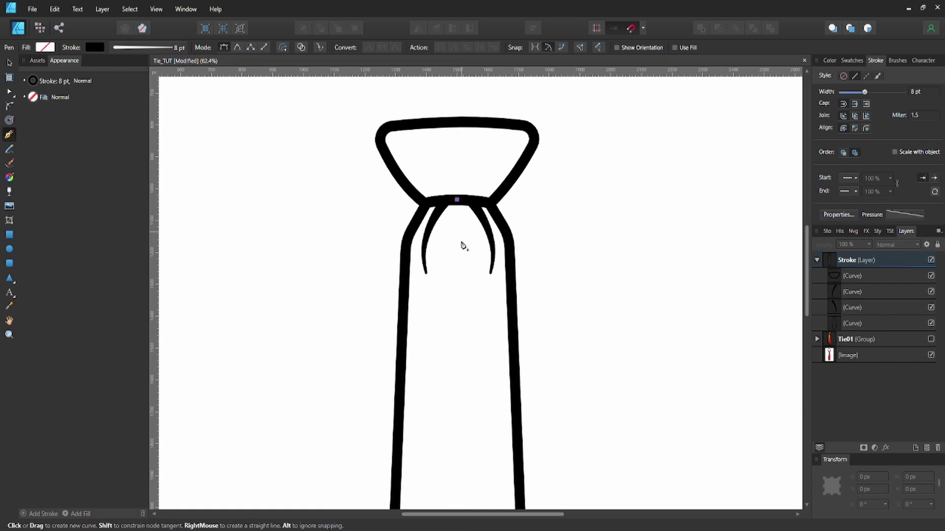
{"action": "left_click", "coordinate": [457, 250]}
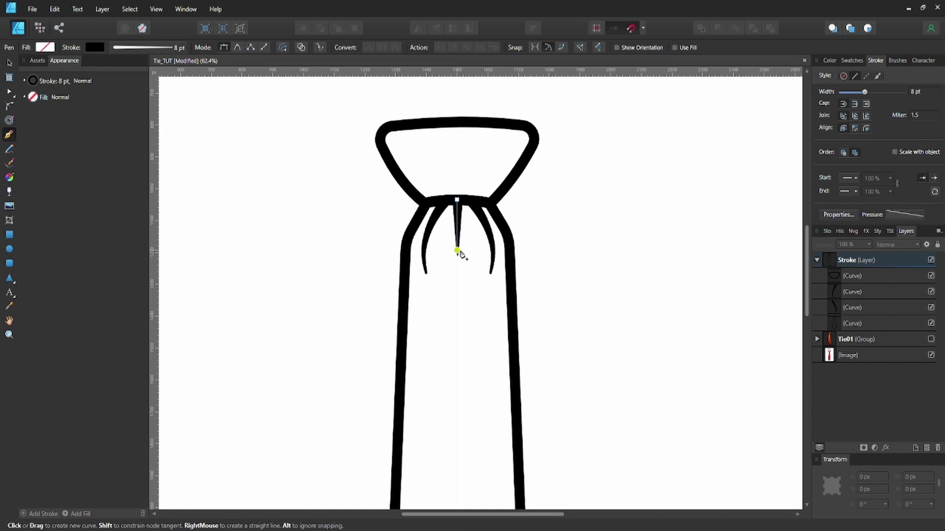
{"action": "key", "text": "v"}
{"action": "left_click", "coordinate": [530, 232]}
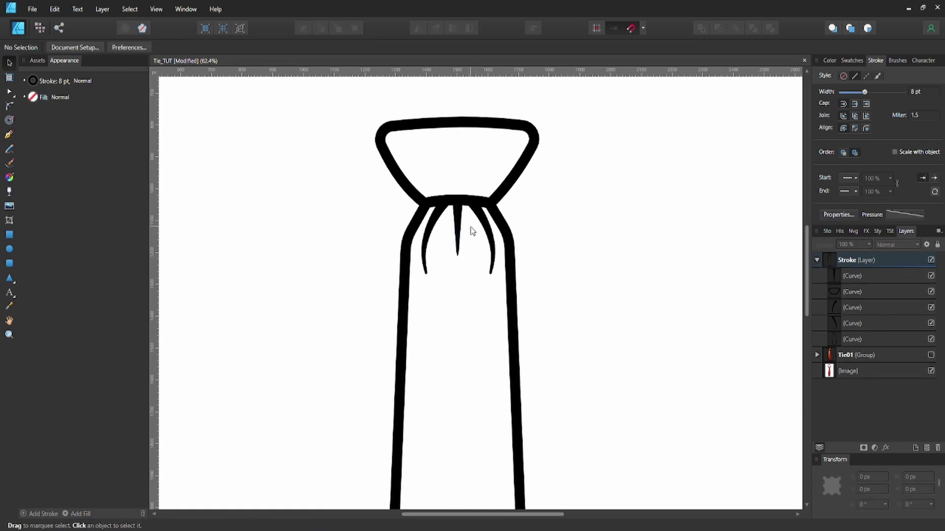
Draw a short curved fold line, about 26 px wide and 134 px high, between the central and right fold lines.
{"action": "left_click", "coordinate": [463, 207]}
{"action": "key", "text": "p"}
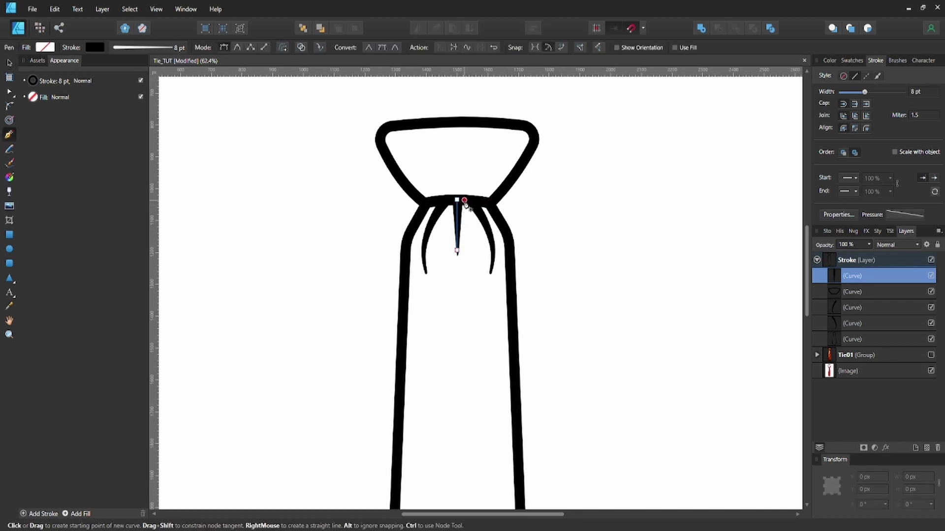
{"action": "left_click_drag", "start_coordinate": [470, 242], "coordinate": [466, 261]}
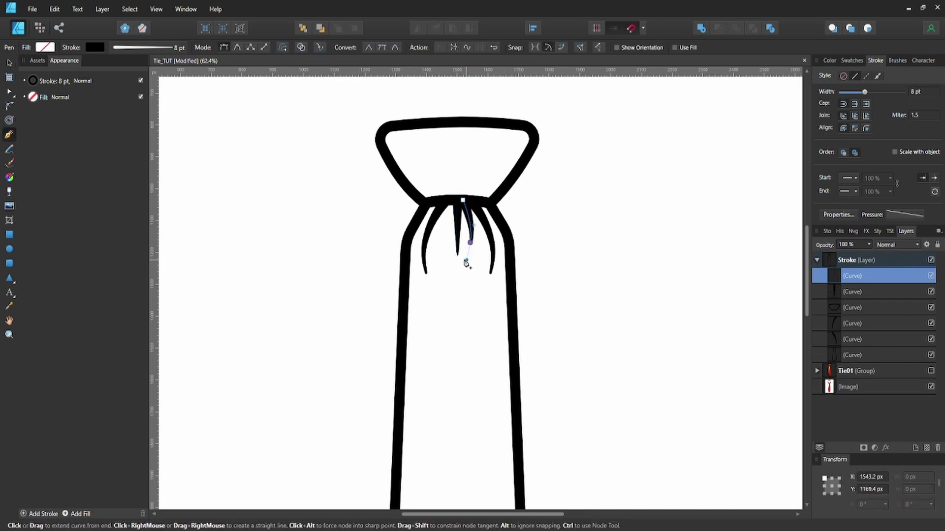
Place a horizontally flipped copy of the short fold line between the central and left lines, and delete the extra flipped copy.
{"action": "key", "text": "v"}
{"action": "key", "text": "ctrl+j"}
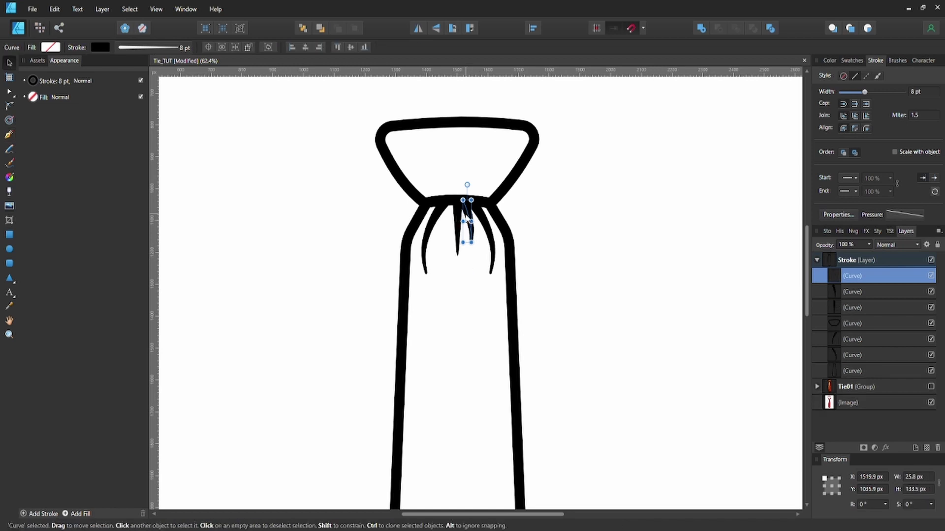
{"action": "left_click", "coordinate": [418, 28]}
{"action": "left_click_drag", "start_coordinate": [466, 221], "coordinate": [442, 222]}
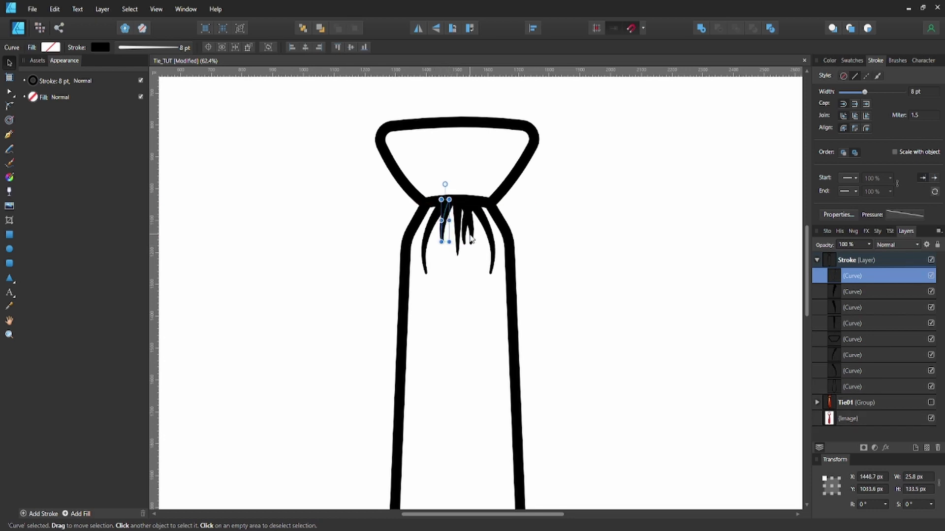
{"action": "left_click", "coordinate": [464, 238]}
{"action": "key", "text": "Delete"}
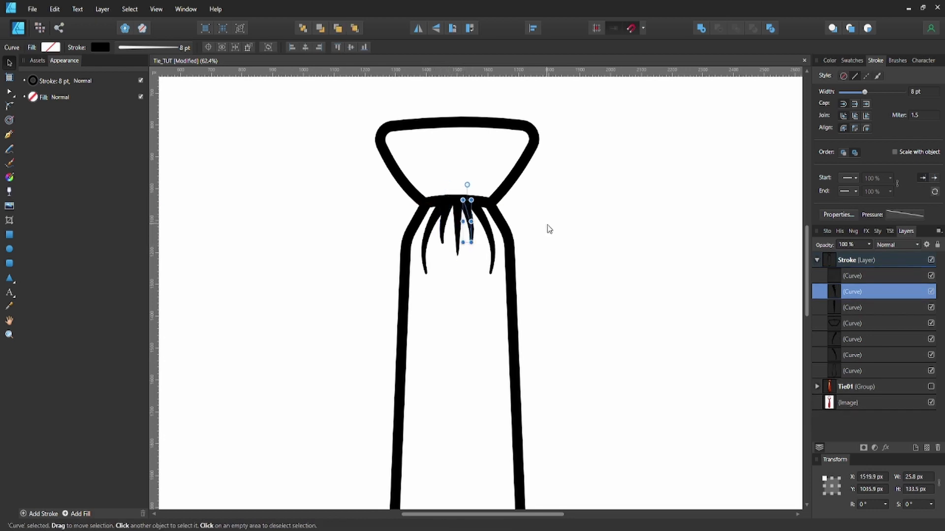
{"action": "scroll", "coordinate": [461, 224], "scroll_direction": "down", "scroll_amount": 5}
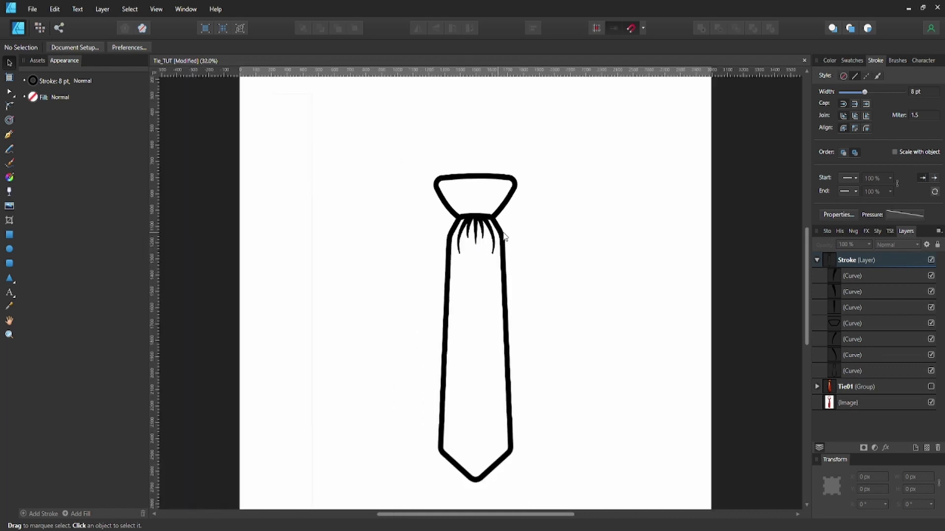
{"action": "scroll", "coordinate": [480, 241], "scroll_direction": "up", "scroll_amount": 2}
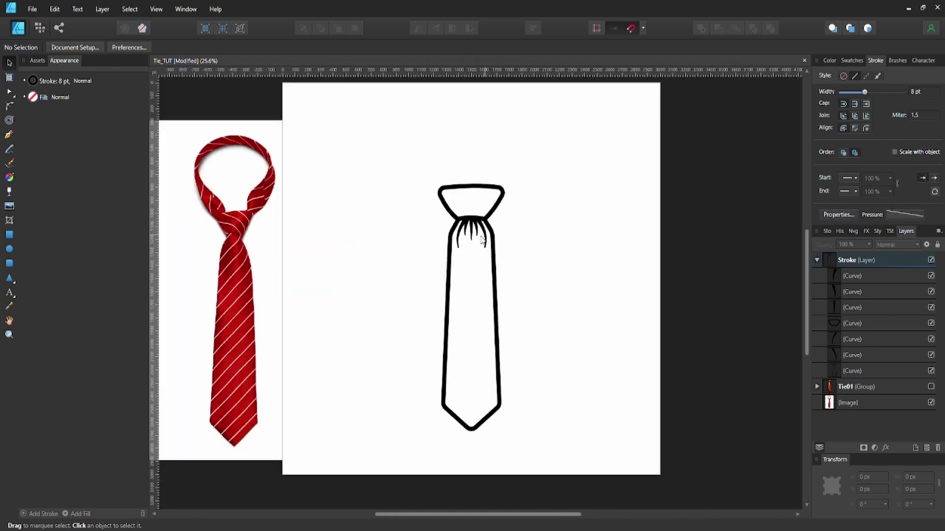
{"action": "scroll", "coordinate": [486, 242], "scroll_direction": "up", "scroll_amount": 2}
{"action": "scroll", "coordinate": [486, 242], "scroll_direction": "up", "scroll_amount": 2}
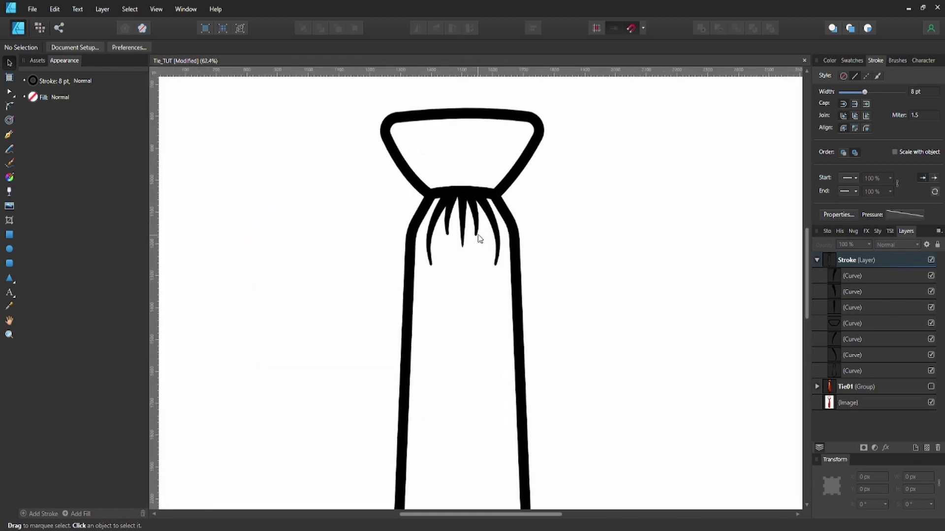
Set the stroke width of all five fold lines below the knot to 6 pt.
{"action": "left_click", "coordinate": [471, 219]}
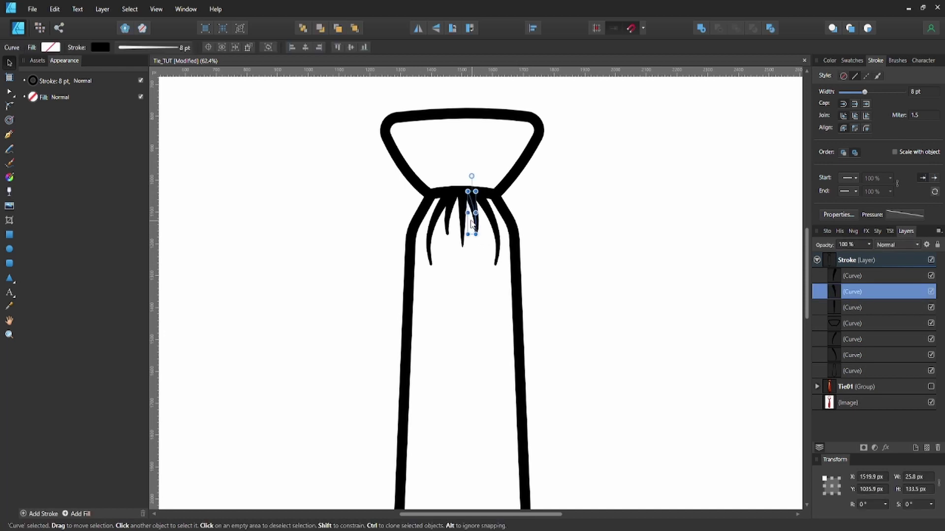
{"action": "left_click", "coordinate": [435, 230]}
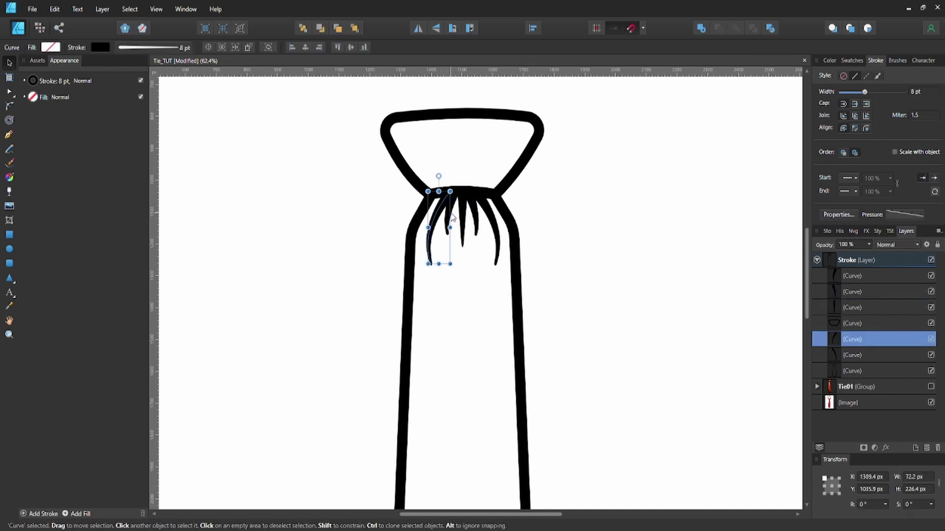
{"action": "left_click", "coordinate": [451, 219], "text": "shift"}
{"action": "left_click", "coordinate": [463, 222], "text": "shift"}
{"action": "left_click", "coordinate": [474, 216], "text": "shift"}
{"action": "left_click", "coordinate": [493, 231], "text": "shift"}
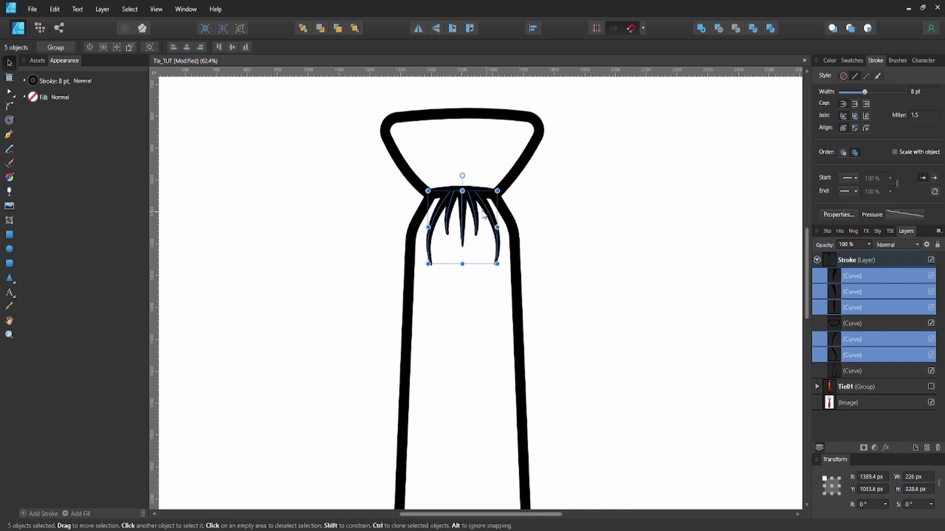
{"action": "left_click", "coordinate": [57, 81]}
{"action": "left_click", "coordinate": [63, 82]}
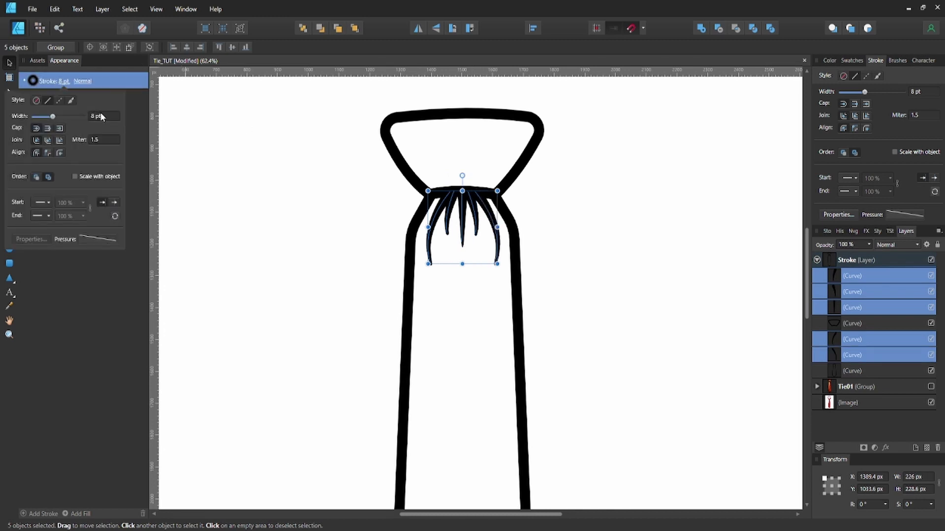
{"action": "left_click", "coordinate": [106, 116]}
{"action": "type", "text": "6"}
{"action": "key", "text": "Return"}
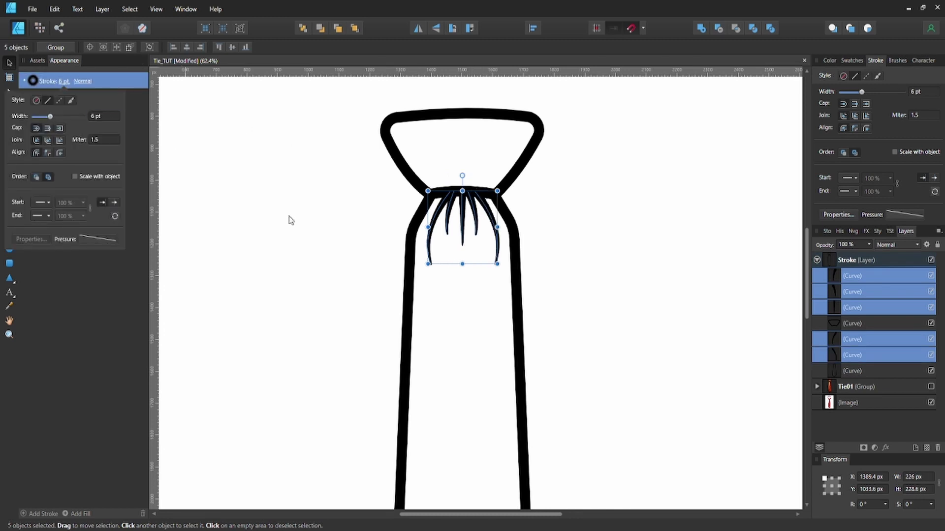
{"action": "left_click", "coordinate": [305, 238]}
{"action": "scroll", "coordinate": [304, 238], "scroll_direction": "down", "scroll_amount": 2}
{"action": "scroll", "coordinate": [303, 233], "scroll_direction": "down", "scroll_amount": 2}
{"action": "left_click_drag", "start_coordinate": [294, 238], "coordinate": [332, 245]}
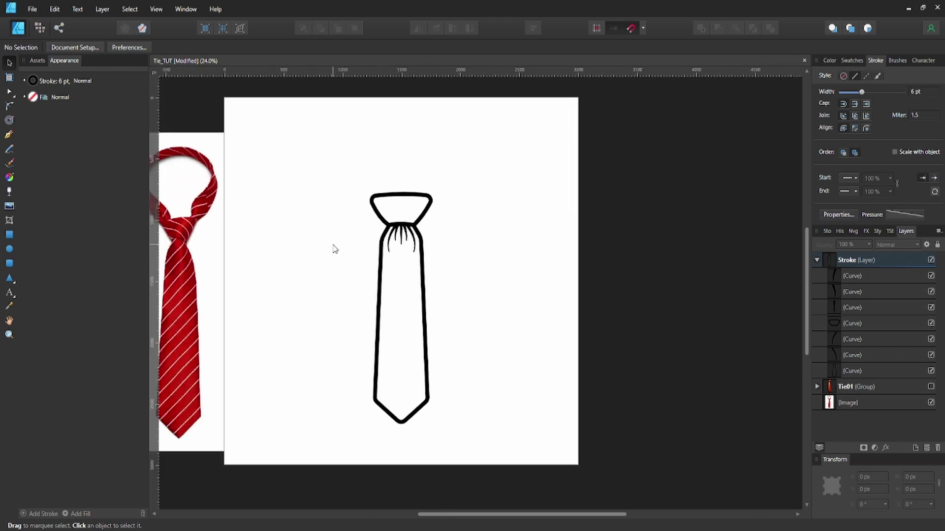
Duplicate the Stroke layer, lock the upper copy and rename the lower copy COLOR.
{"action": "scroll", "coordinate": [335, 246], "scroll_direction": "down", "scroll_amount": 1}
{"action": "key", "text": "ctrl+0"}
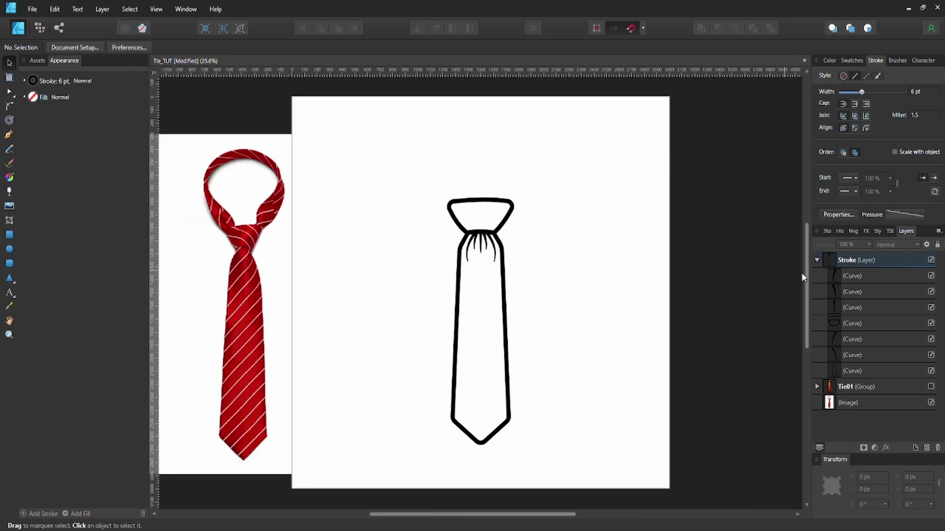
{"action": "left_click", "coordinate": [815, 260]}
{"action": "left_click", "coordinate": [825, 263]}
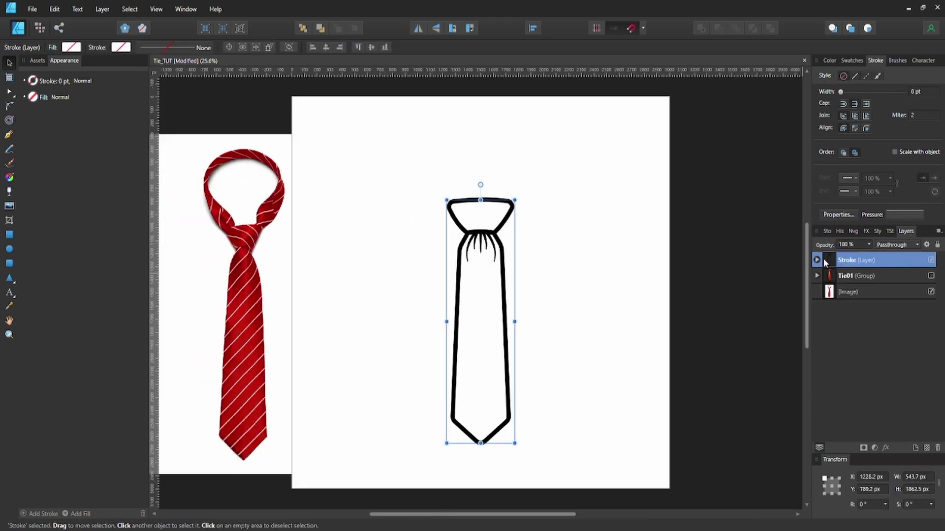
{"action": "key", "text": "ctrl+j"}
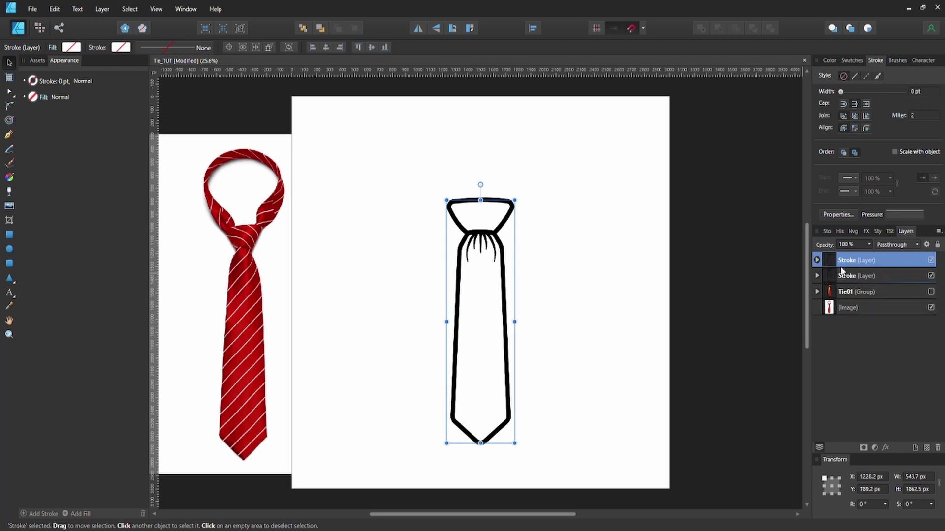
{"action": "double_click", "coordinate": [850, 277]}
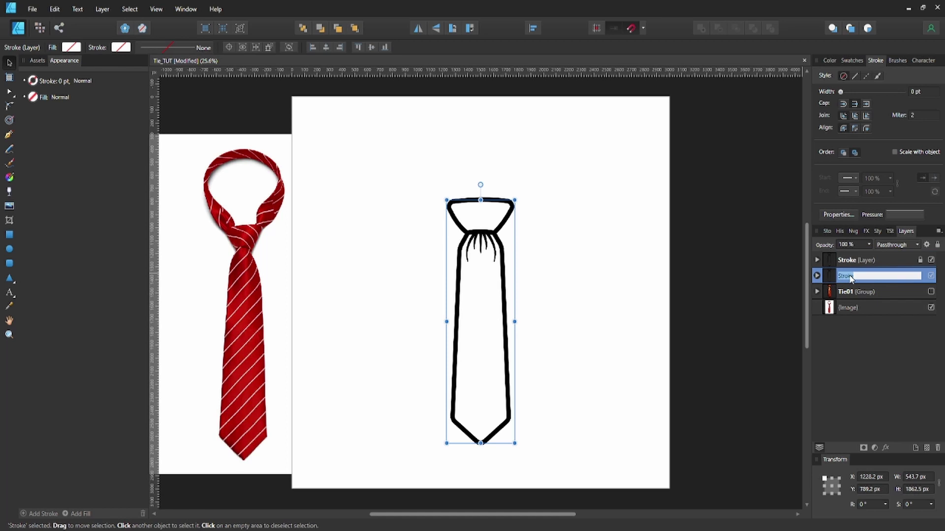
{"action": "type", "text": "COLOR"}
{"action": "key", "text": "Return"}
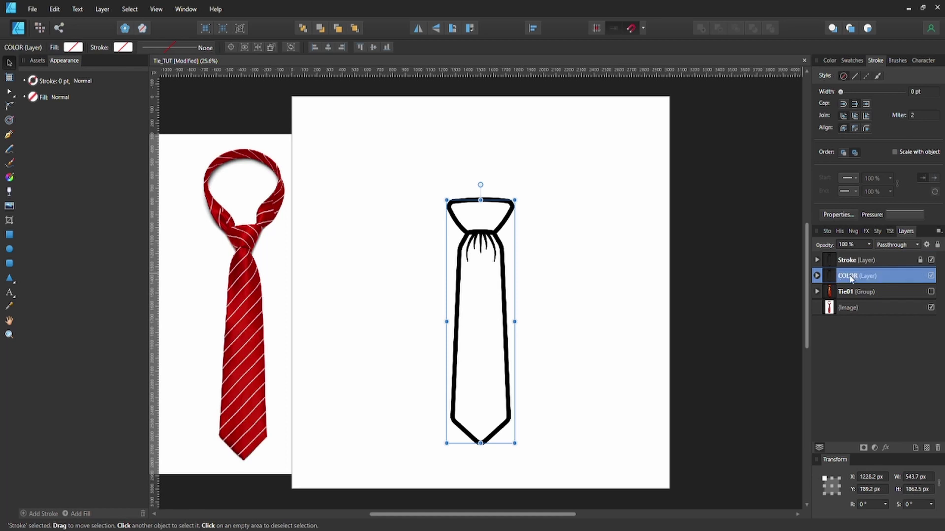
Delete the five fold-line curves from the COLOR layer, keeping only the knot and tie body shapes.
{"action": "left_click", "coordinate": [817, 275]}
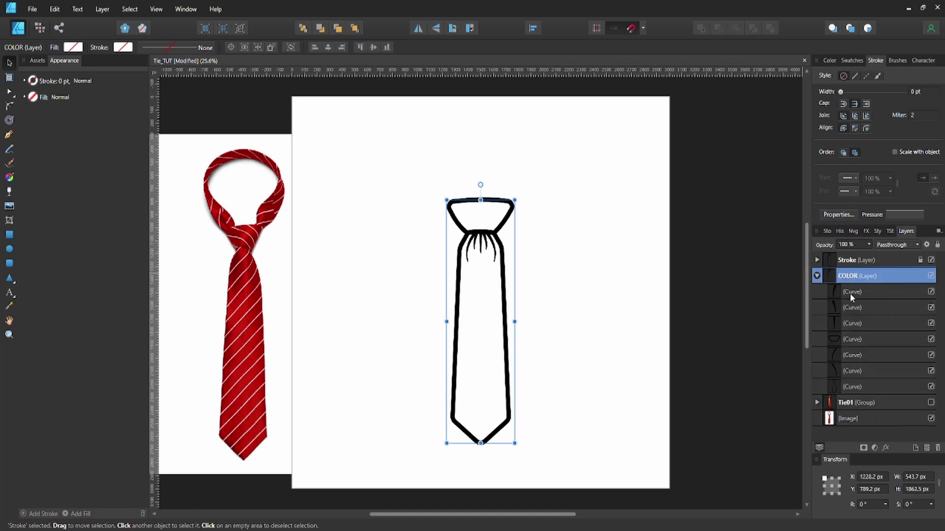
{"action": "left_click", "coordinate": [849, 294]}
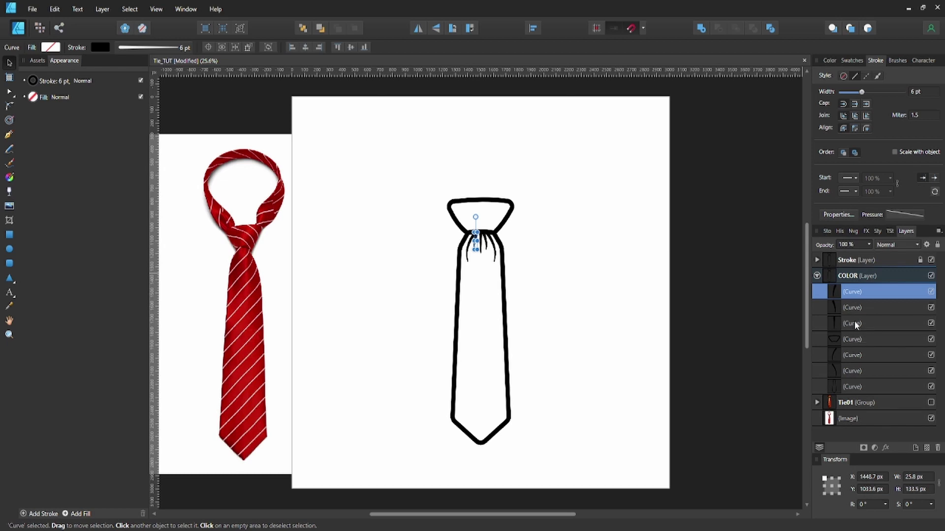
{"action": "left_click", "coordinate": [855, 323], "text": "shift"}
{"action": "key", "text": "Delete"}
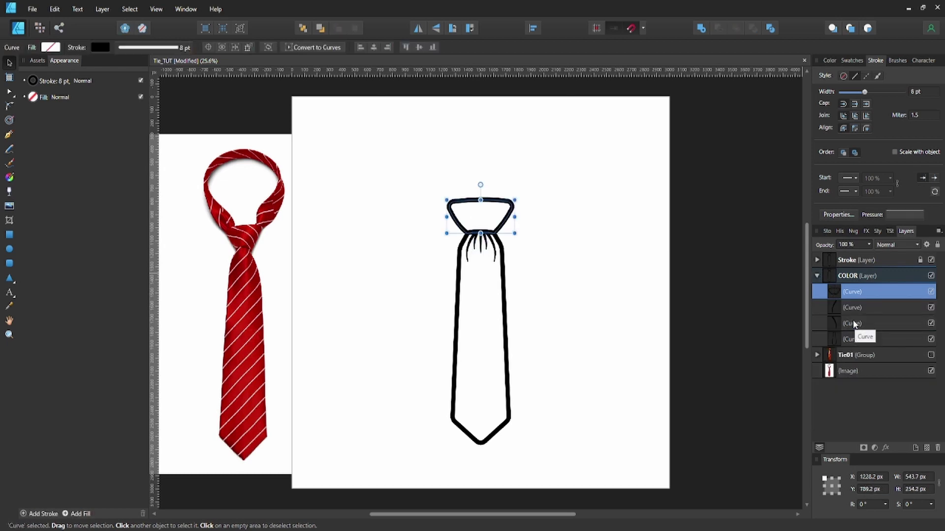
{"action": "left_click", "coordinate": [855, 309]}
{"action": "left_click", "coordinate": [856, 324], "text": "shift"}
{"action": "key", "text": "Delete"}
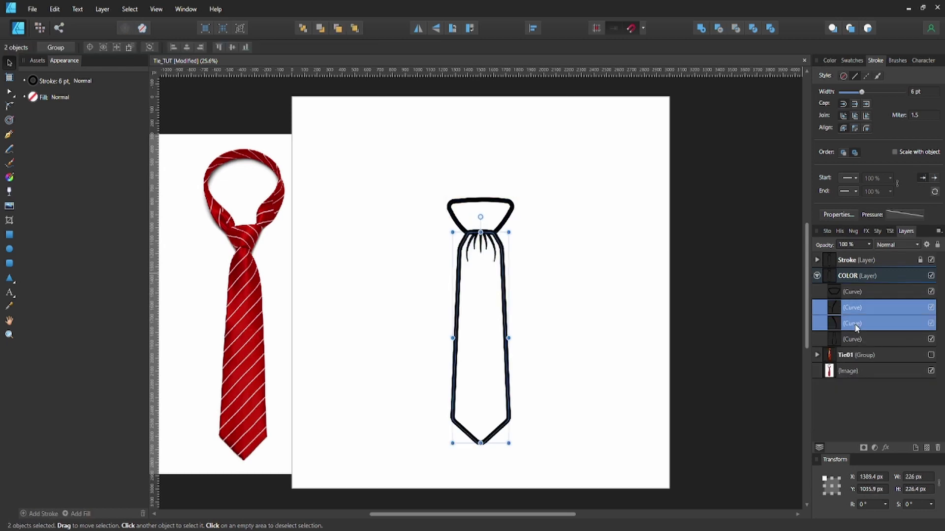
Select the knot and body curves in the COLOR layer and set their stroke colour to none.
{"action": "left_click", "coordinate": [856, 292]}
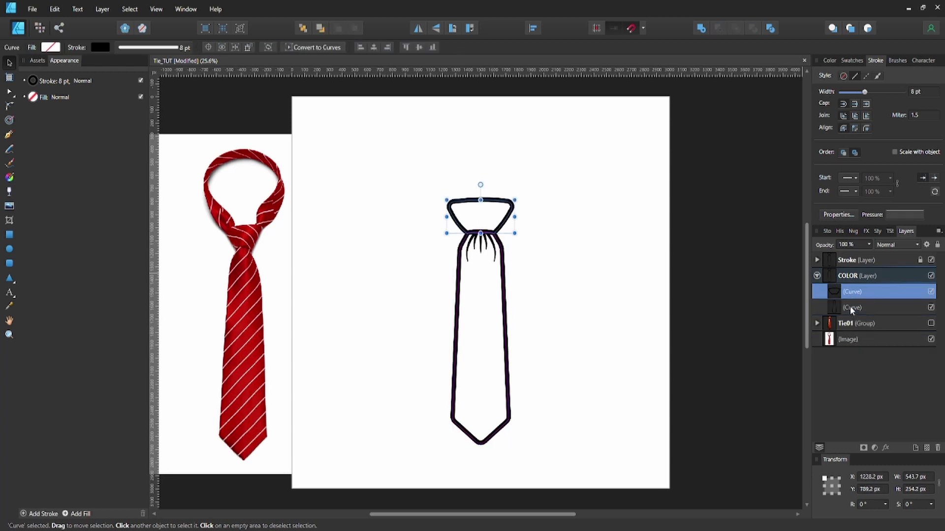
{"action": "left_click", "coordinate": [849, 307]}
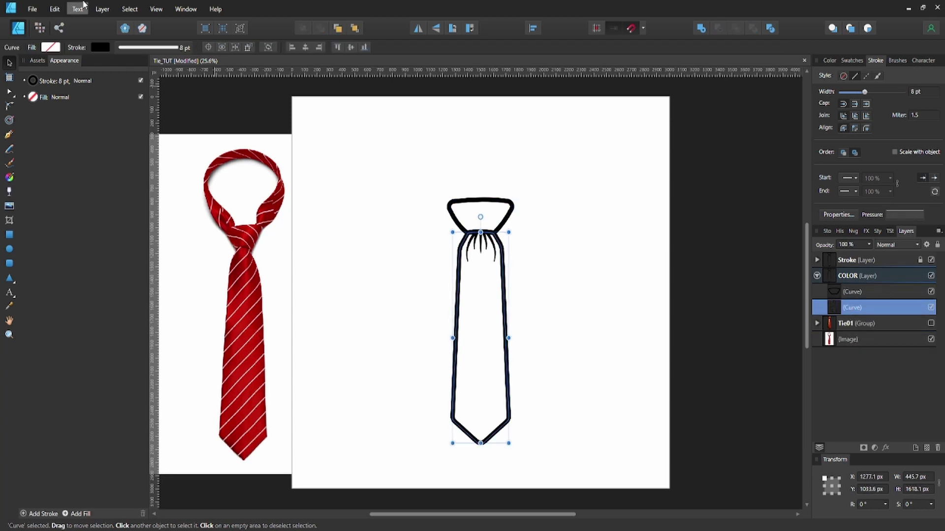
{"action": "left_click", "coordinate": [851, 292], "text": "shift"}
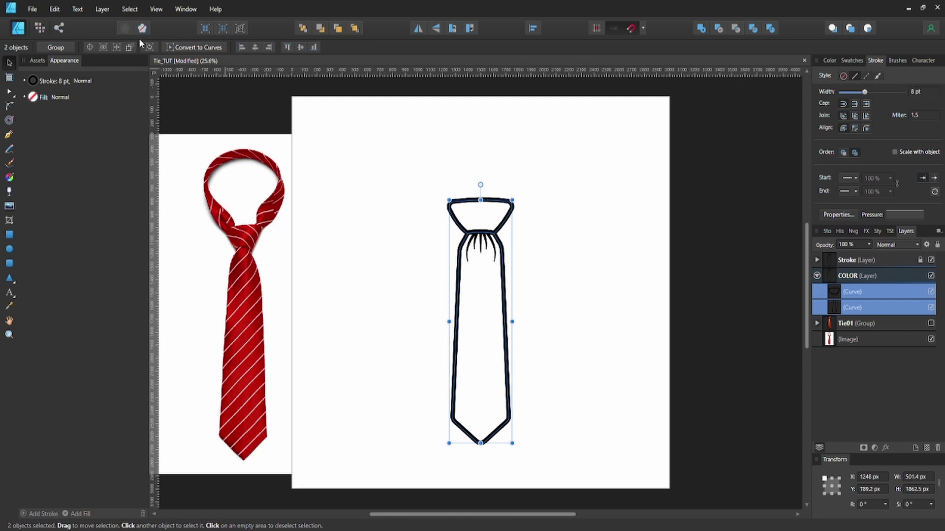
{"action": "left_click", "coordinate": [28, 82]}
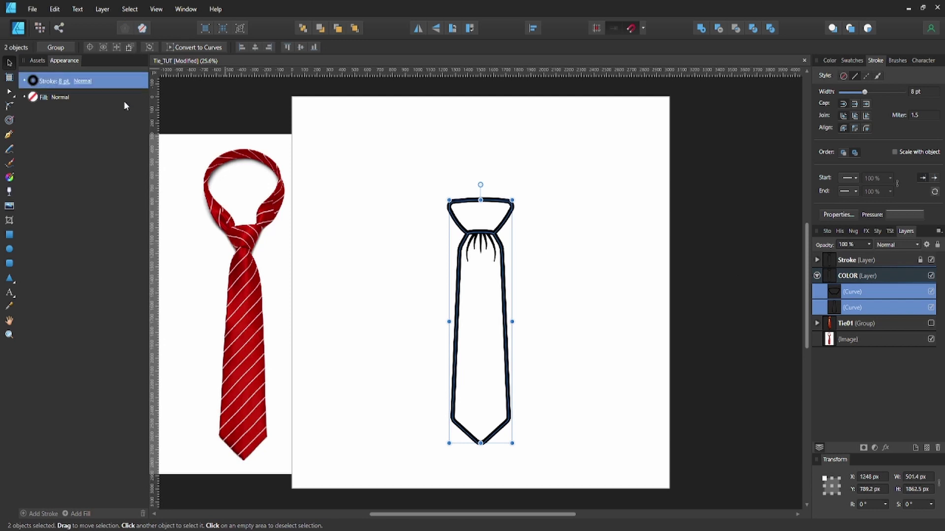
{"action": "left_click", "coordinate": [31, 84]}
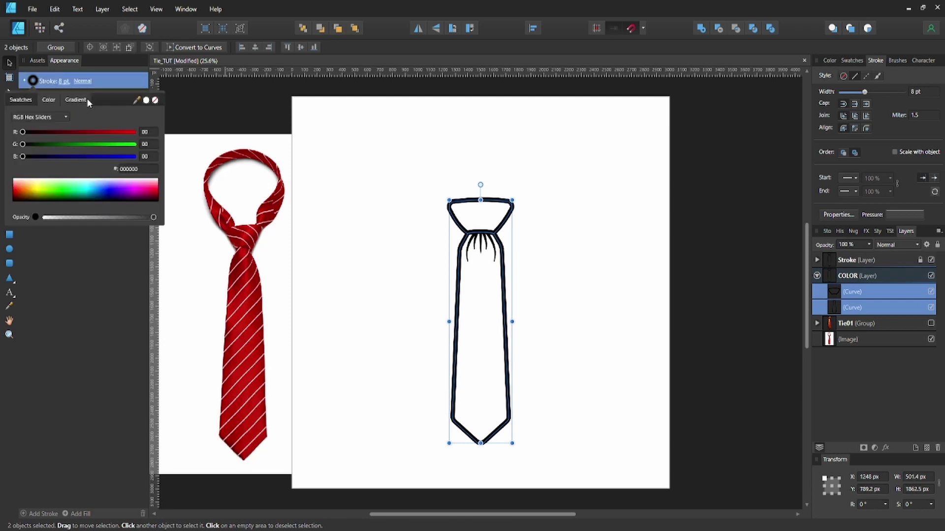
{"action": "left_click", "coordinate": [155, 100]}
Fill the knot and body curves with a medium pink from the TrippyPear palette and deselect them.
{"action": "left_click", "coordinate": [33, 98]}
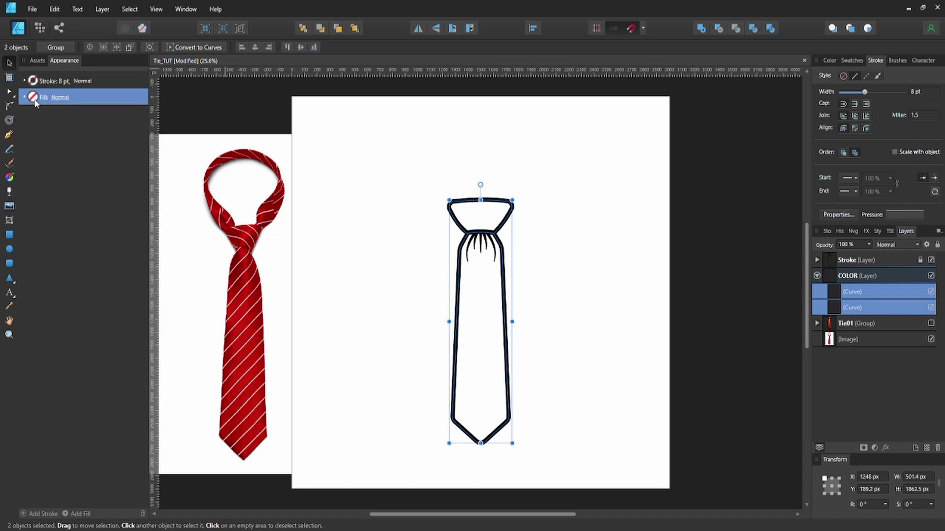
{"action": "left_click", "coordinate": [34, 98]}
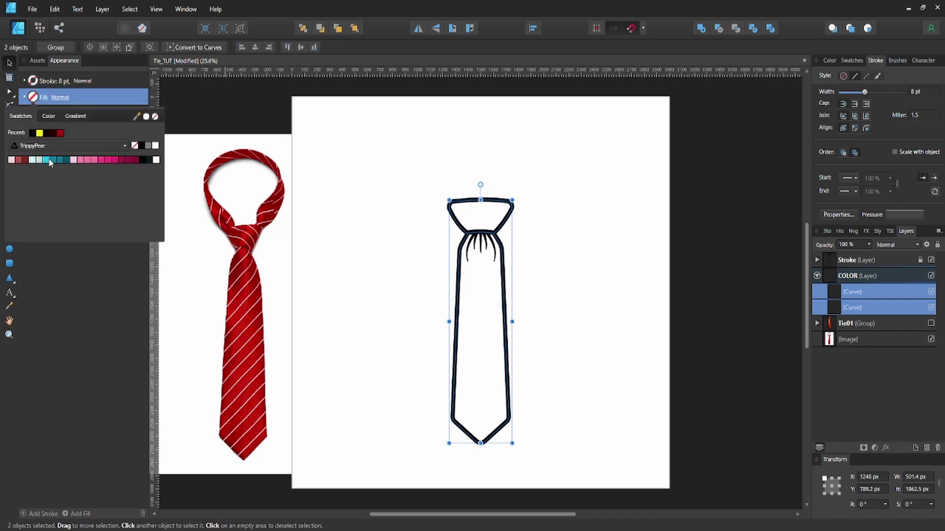
{"action": "left_click", "coordinate": [84, 160]}
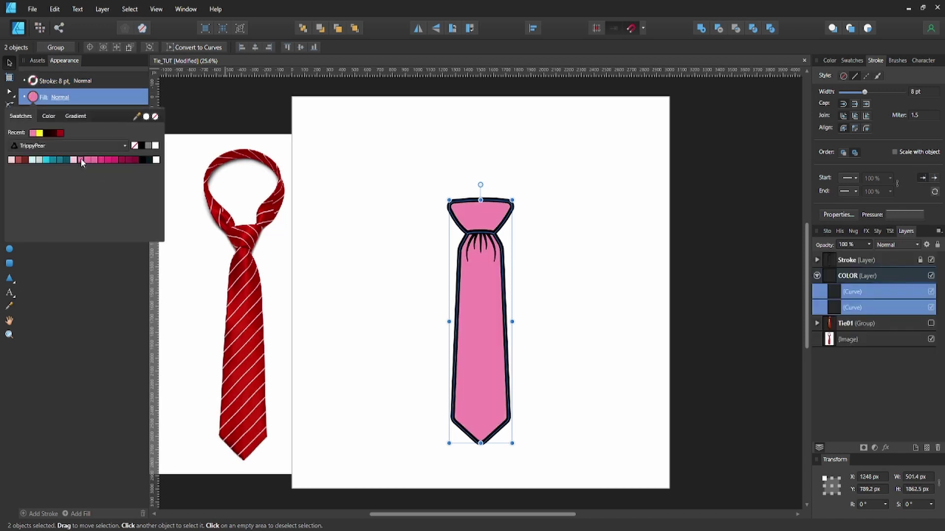
{"action": "left_click", "coordinate": [354, 247]}
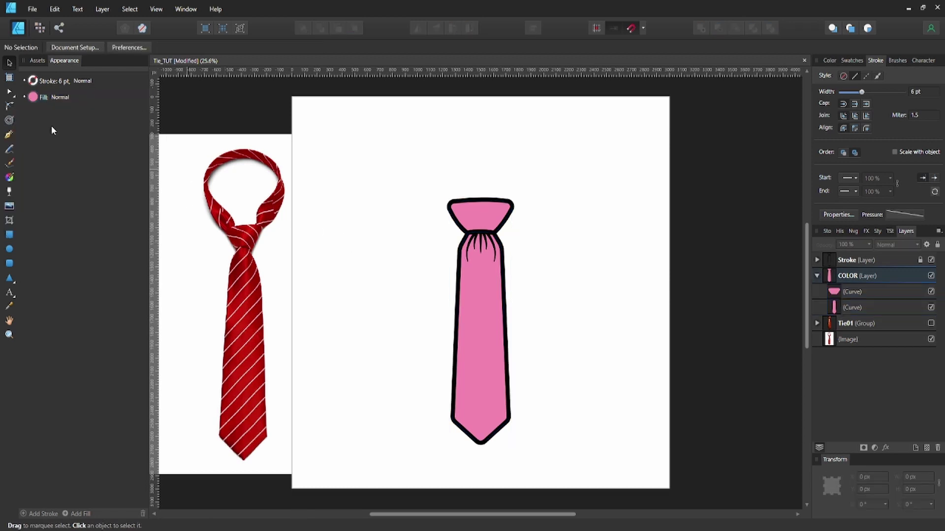
{"action": "left_click", "coordinate": [28, 98]}
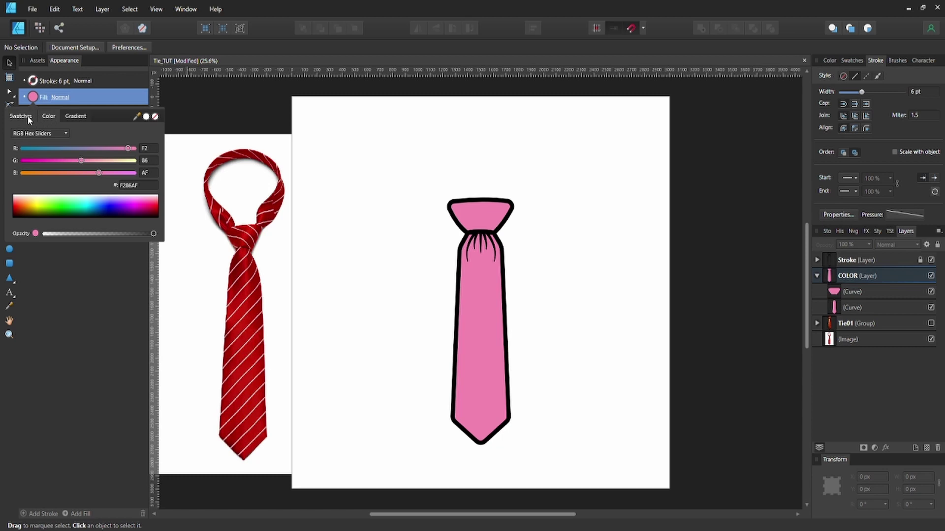
{"action": "left_click", "coordinate": [28, 118]}
{"action": "left_click", "coordinate": [52, 117]}
{"action": "left_click", "coordinate": [52, 132]}
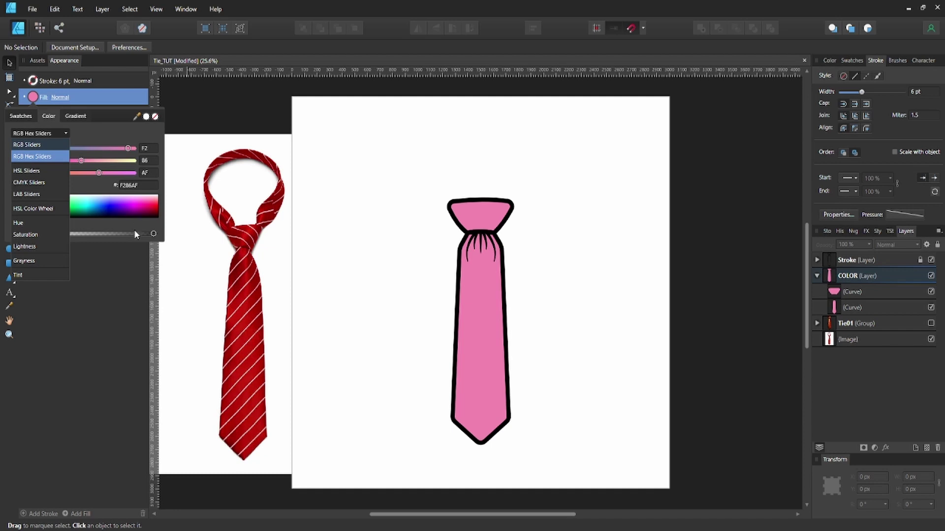
{"action": "left_click", "coordinate": [330, 278]}
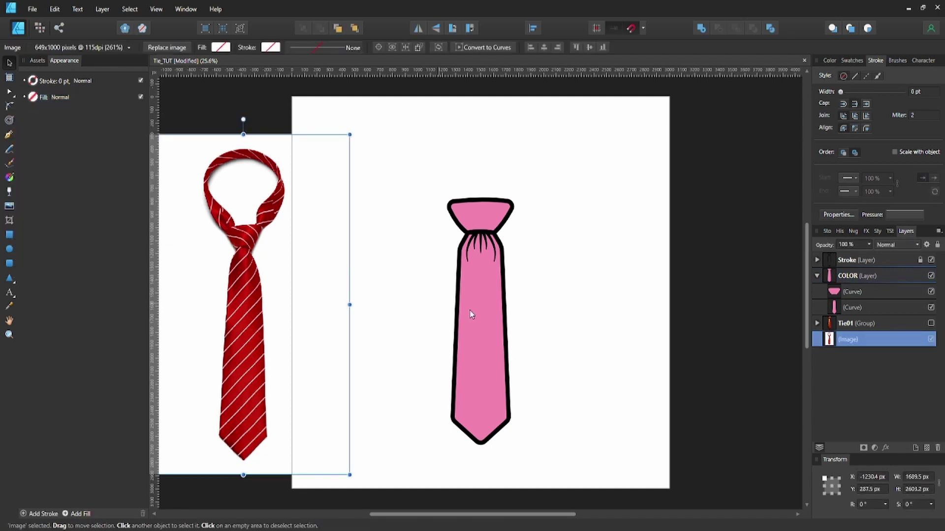
{"action": "left_click", "coordinate": [528, 316]}
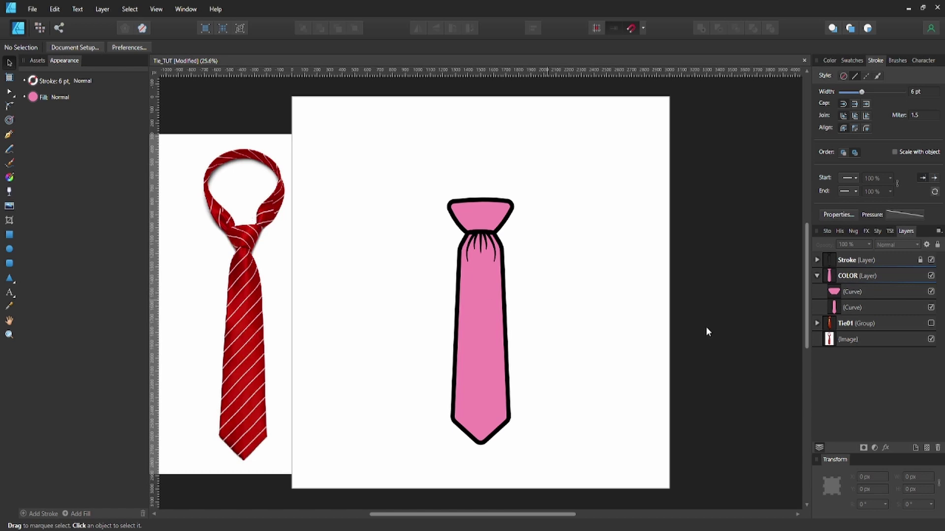
Draw a straight diagonal Pen line about 700 px wide, rising to the right across the tie body's lower tip.
{"action": "left_click", "coordinate": [843, 309]}
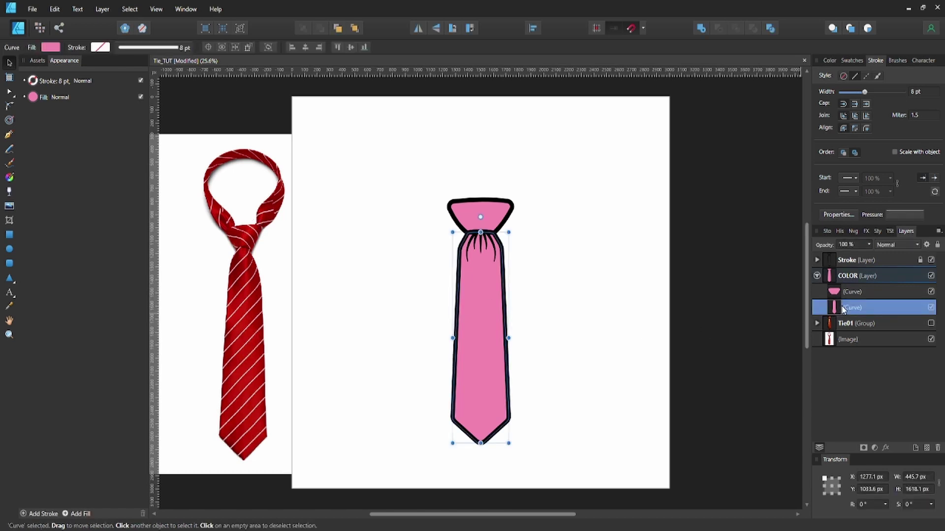
{"action": "key", "text": "p"}
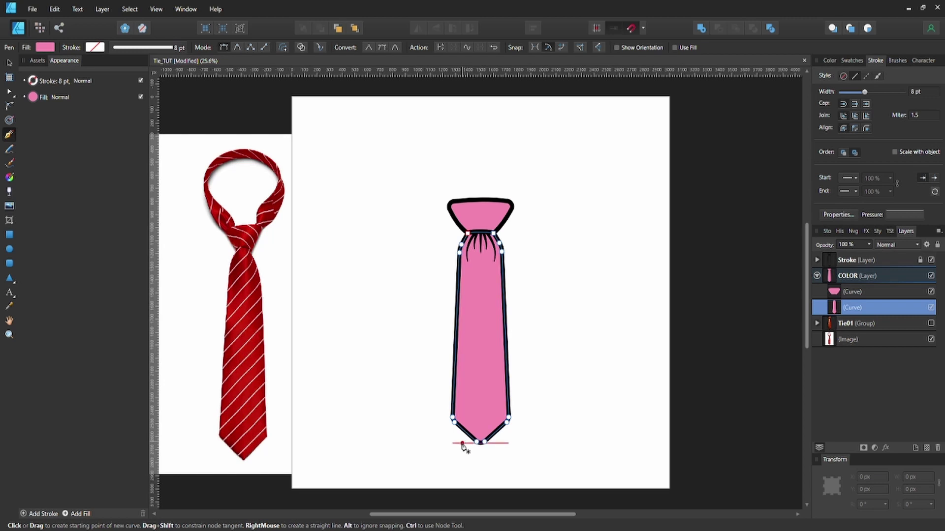
{"action": "left_click", "coordinate": [442, 460]}
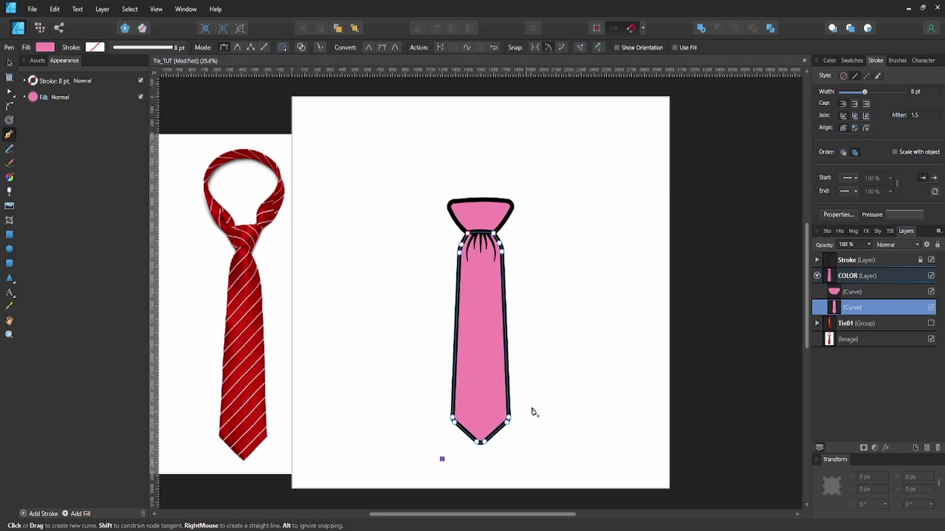
{"action": "left_click", "coordinate": [535, 392]}
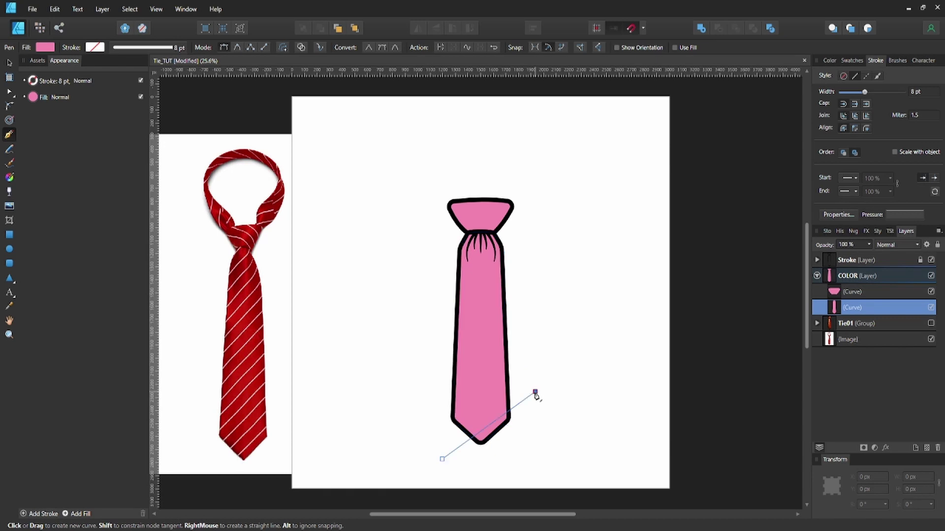
{"action": "key", "text": "a"}
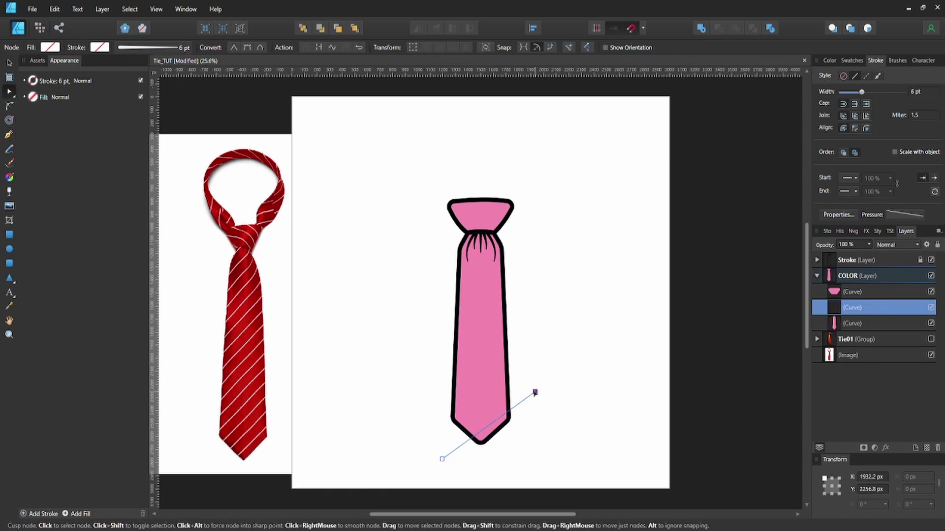
{"action": "mouse_move", "coordinate": [535, 392]}
{"action": "left_mouse_down"}
{"action": "mouse_move", "coordinate": [492, 394]}
{"action": "mouse_move", "coordinate": [530, 389]}
{"action": "left_mouse_up"}
Give the diagonal line a white stroke and reset its pressure profile to a uniform width.
{"action": "left_click", "coordinate": [101, 49]}
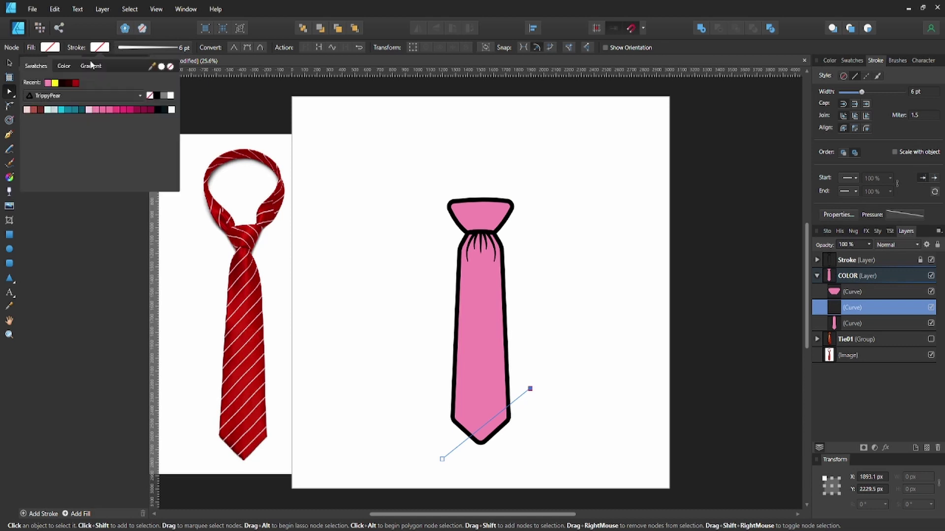
{"action": "left_click", "coordinate": [172, 110]}
{"action": "left_click", "coordinate": [158, 46]}
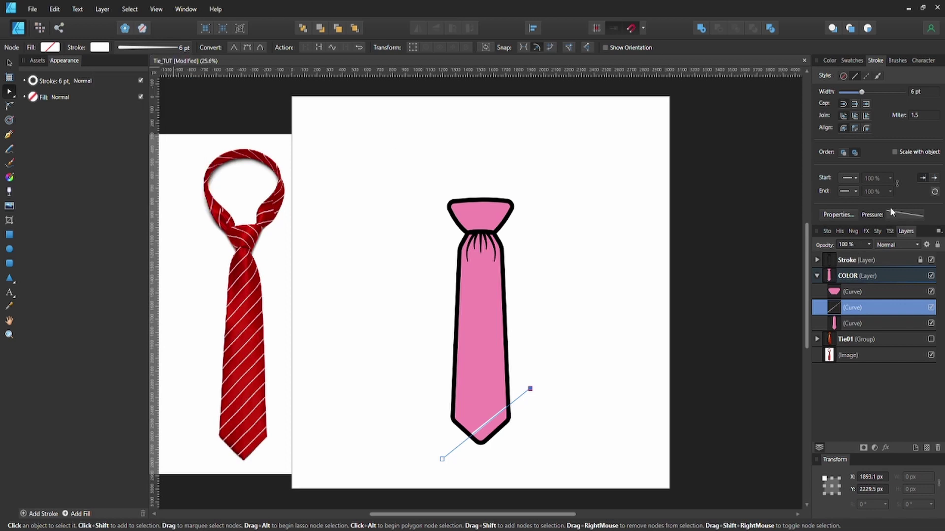
{"action": "left_click", "coordinate": [905, 214]}
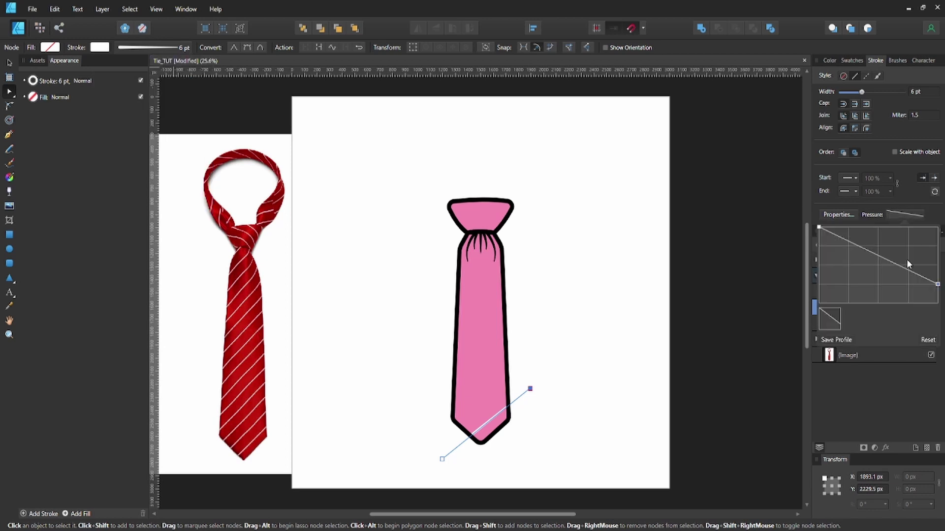
{"action": "left_click", "coordinate": [922, 341]}
{"action": "left_click", "coordinate": [645, 320]}
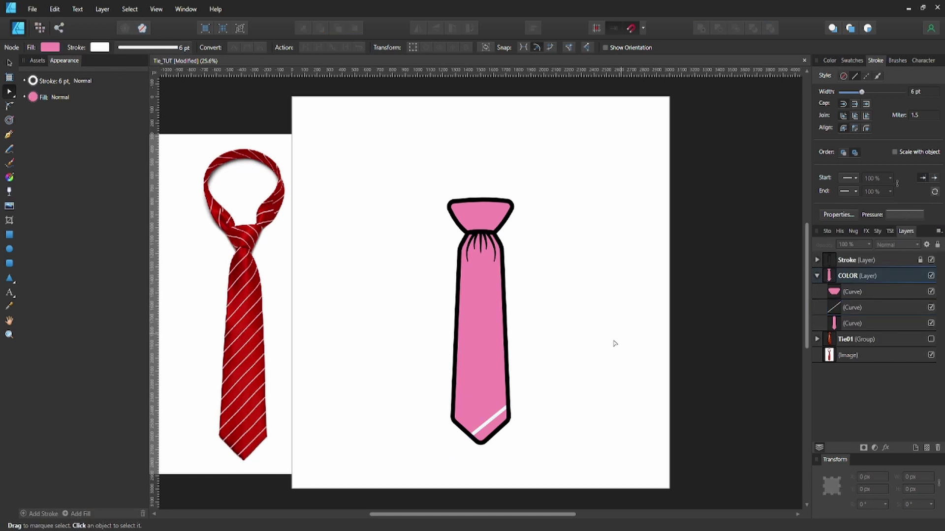
Raise the white line's upper end to an angle of about 39.4° and lengthen the line to about 2148 px.
{"action": "left_click", "coordinate": [496, 419]}
{"action": "left_click_drag", "start_coordinate": [530, 390], "coordinate": [532, 386]}
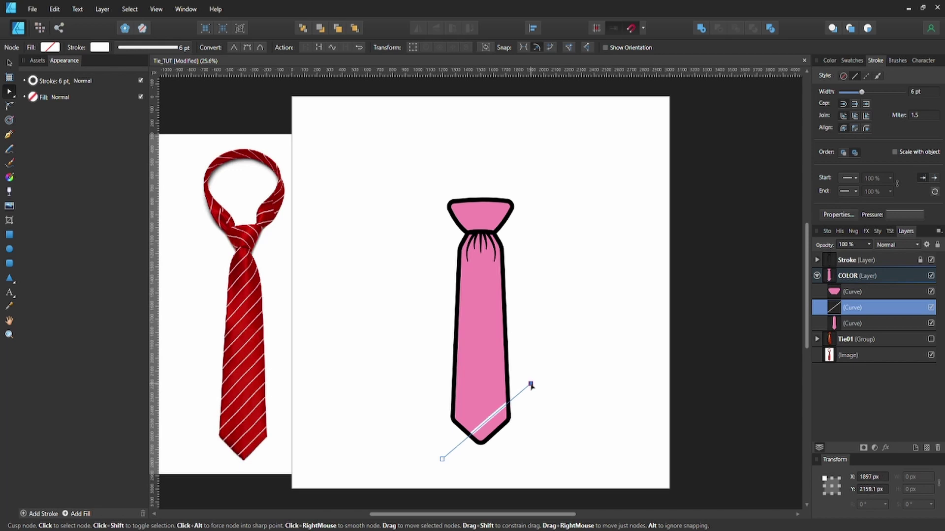
{"action": "key", "text": "v"}
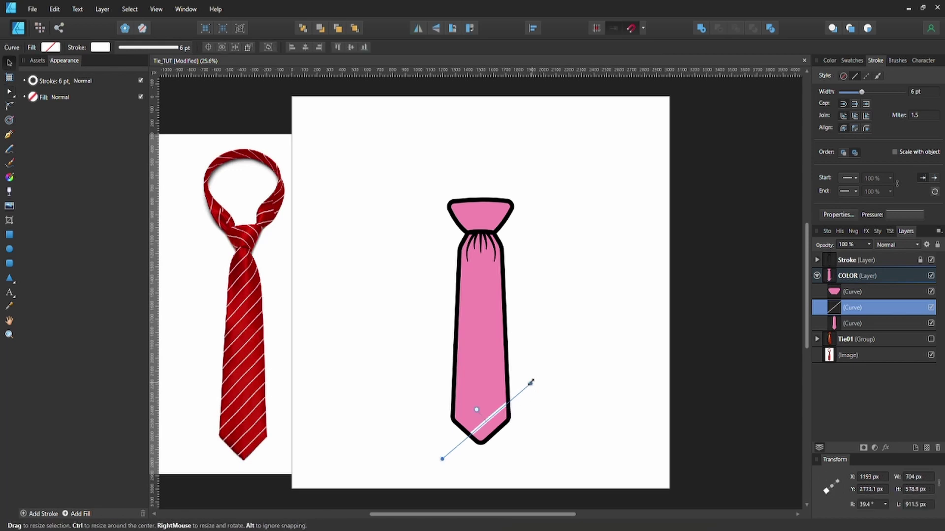
{"action": "left_click_drag", "start_coordinate": [535, 381], "coordinate": [591, 333]}
Place a parallel copy of the white stripe a short distance above the original on the tie body.
{"action": "left_click_drag", "start_coordinate": [495, 413], "coordinate": [490, 398]}
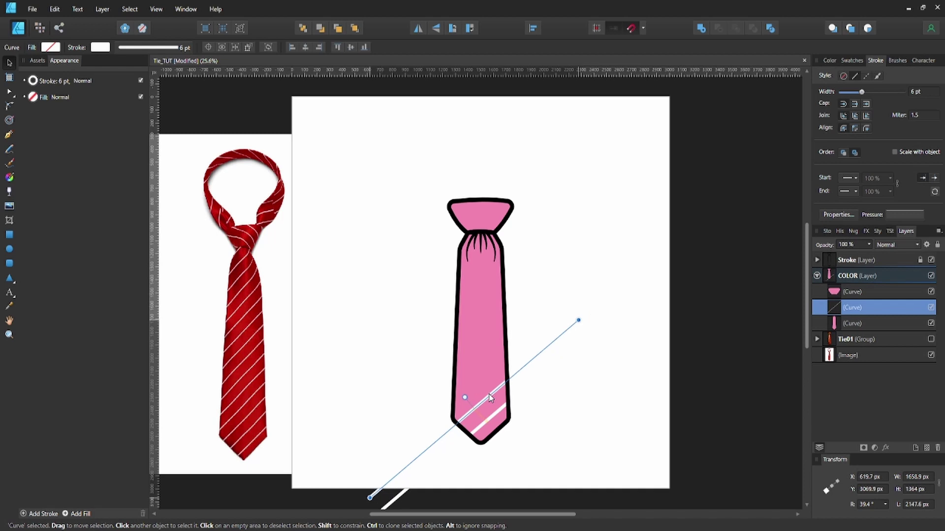
{"action": "left_click_drag", "start_coordinate": [491, 399], "coordinate": [491, 396]}
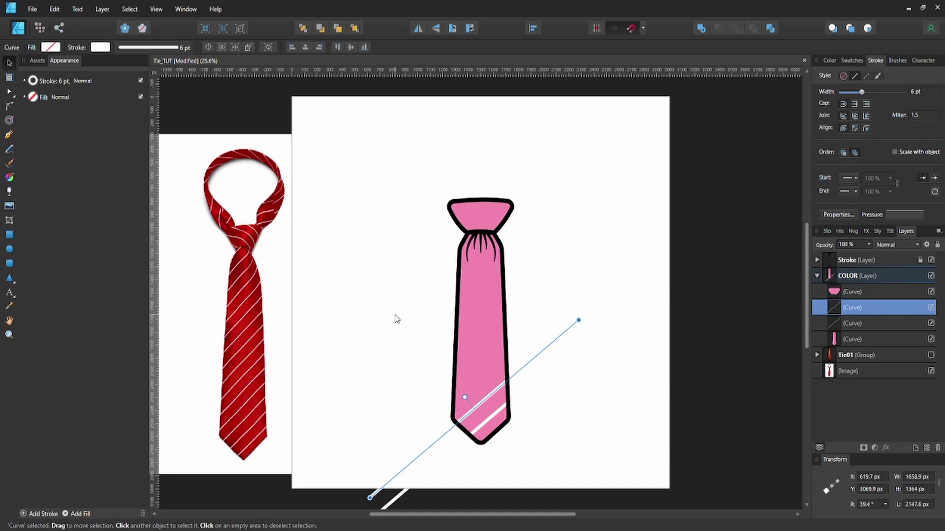
Repeat the offset duplicate of the white diagonal stripe five more times up the tie body.
{"action": "key", "text": "ctrl+j"}
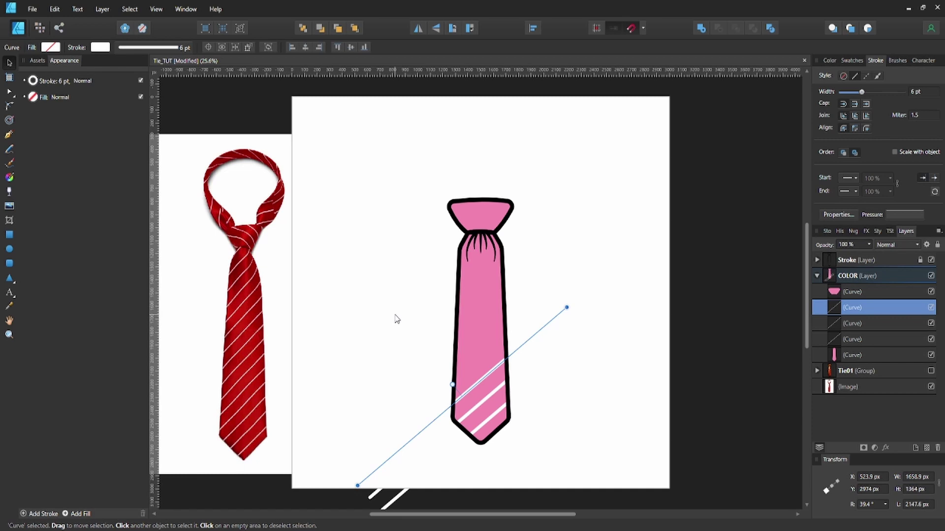
{"action": "key", "text": "ctrl+j"}
{"action": "key", "text": "ctrl+j"}
{"action": "key", "text": "ctrl+j"}
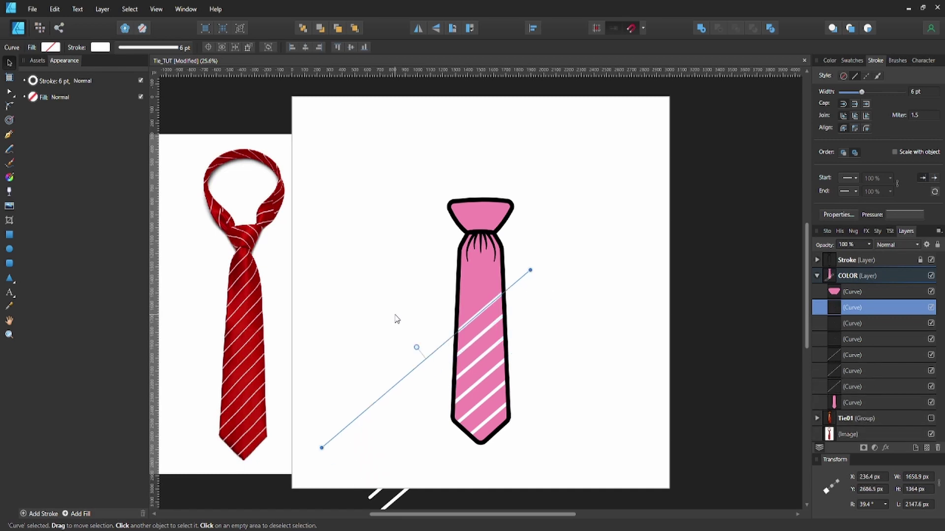
{"action": "key", "text": "ctrl+j"}
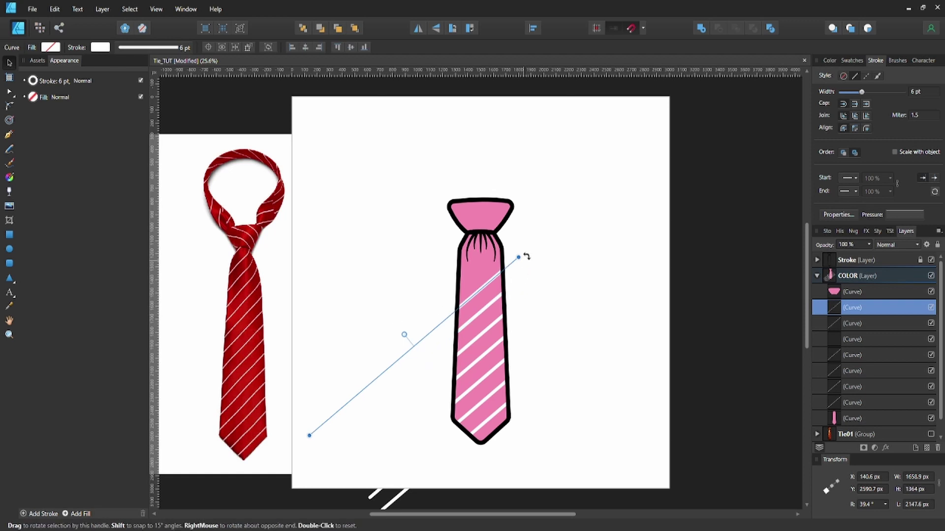
Lengthen the uppermost stripe to about 3183 px along its 39.4° angle and add two further repeated copies up to the knot.
{"action": "left_click_drag", "start_coordinate": [518, 257], "coordinate": [619, 170]}
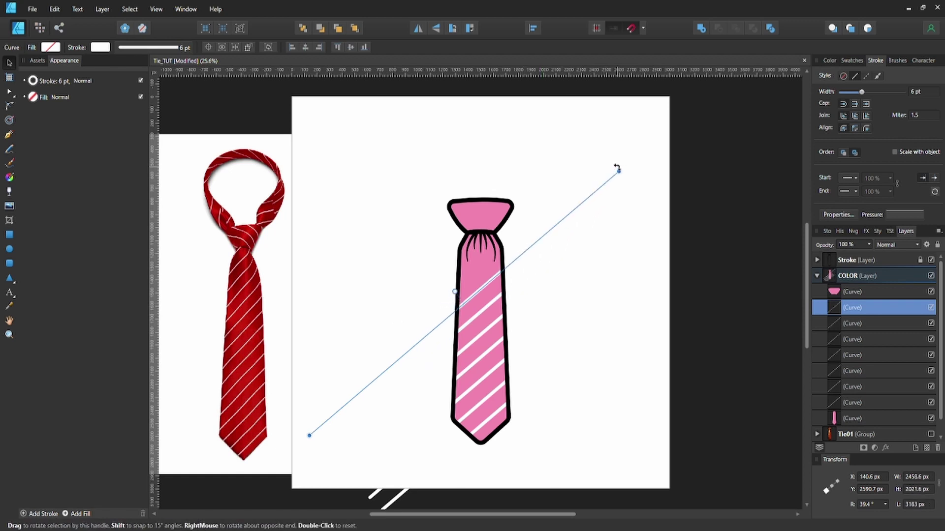
{"action": "key", "text": "ctrl+j"}
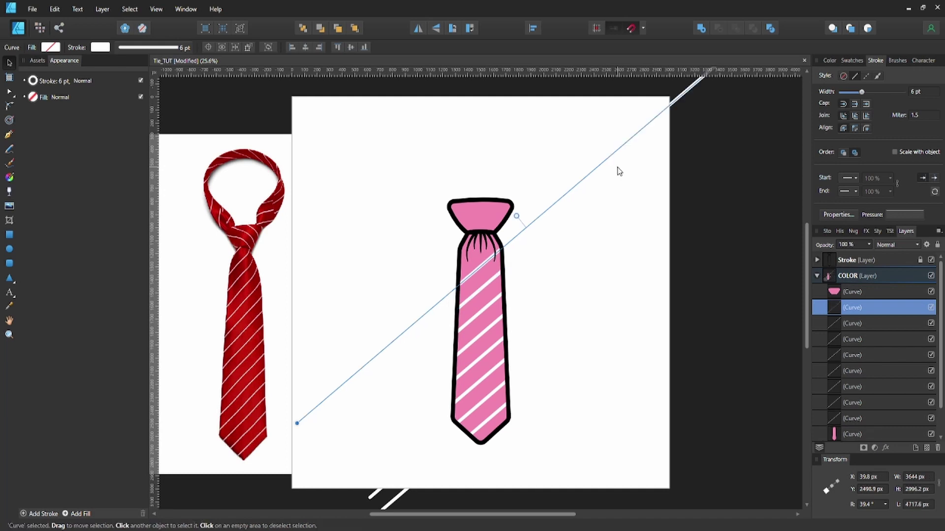
{"action": "key", "text": "ctrl+j"}
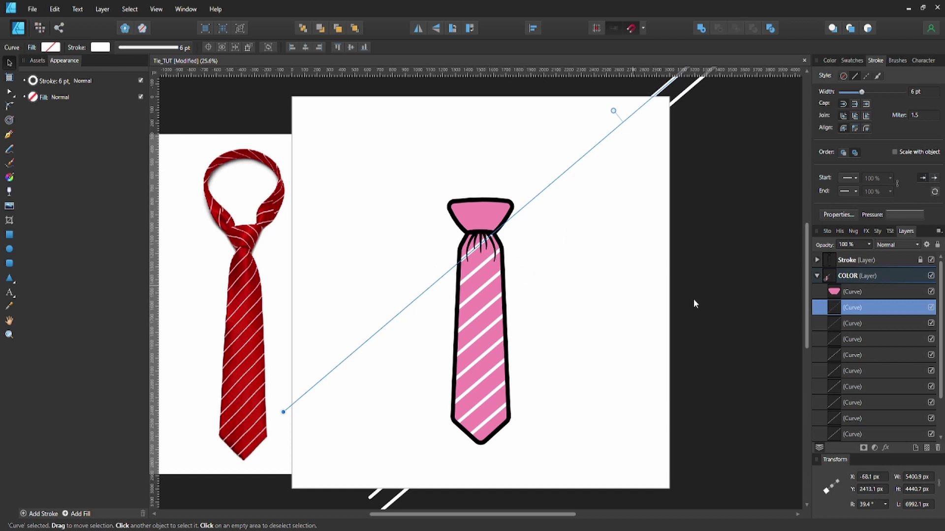
Group all the white diagonal stripes and clip the group inside the pink tie body curve.
{"action": "scroll", "coordinate": [849, 388], "scroll_direction": "down", "scroll_amount": 3}
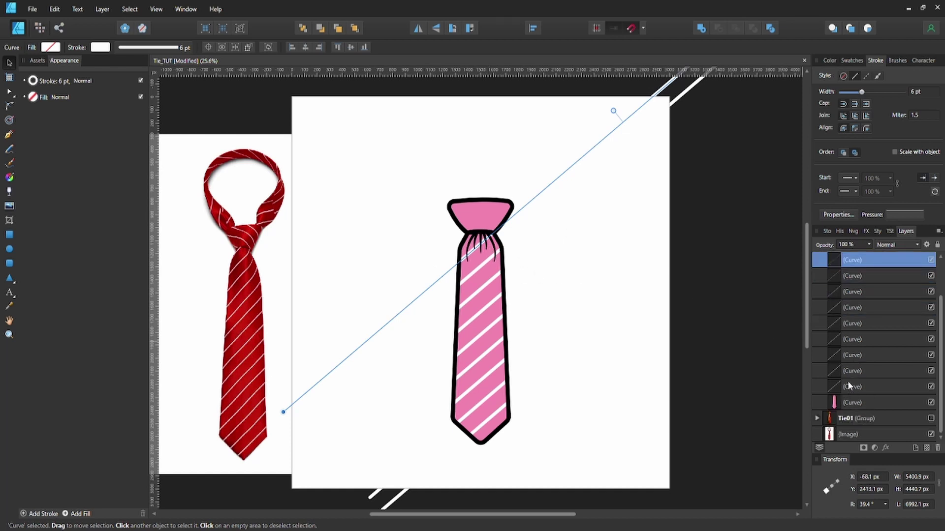
{"action": "left_click", "coordinate": [846, 386], "text": "shift"}
{"action": "key", "text": "ctrl+g"}
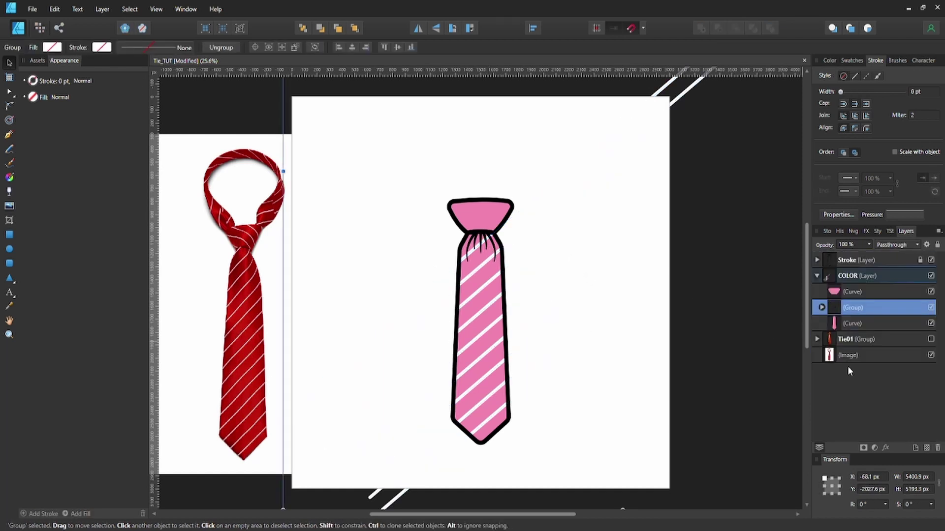
{"action": "left_click_drag", "start_coordinate": [866, 306], "coordinate": [852, 322]}
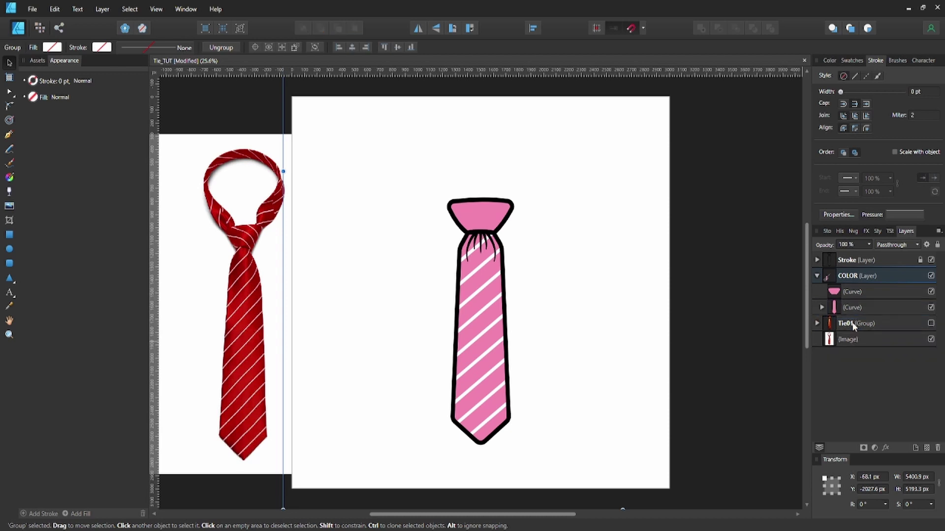
{"action": "left_click", "coordinate": [821, 306]}
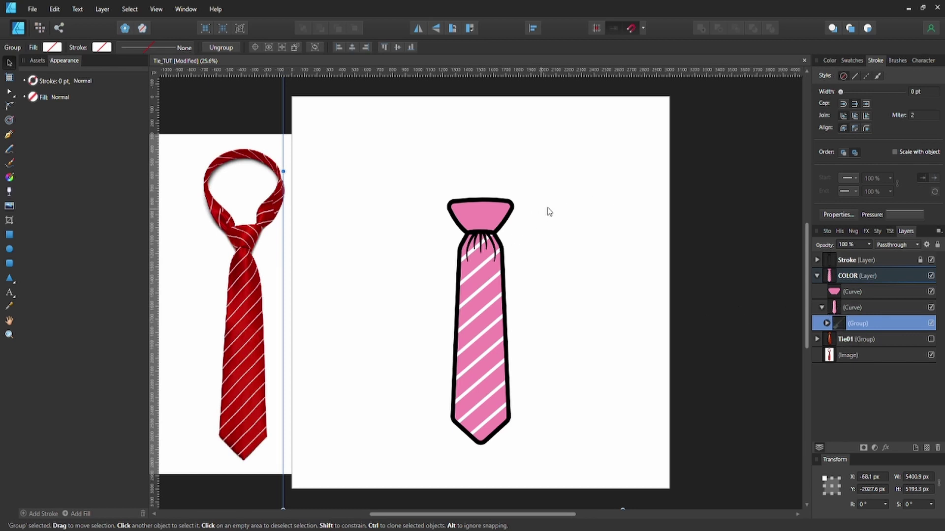
{"action": "left_click", "coordinate": [9, 235]}
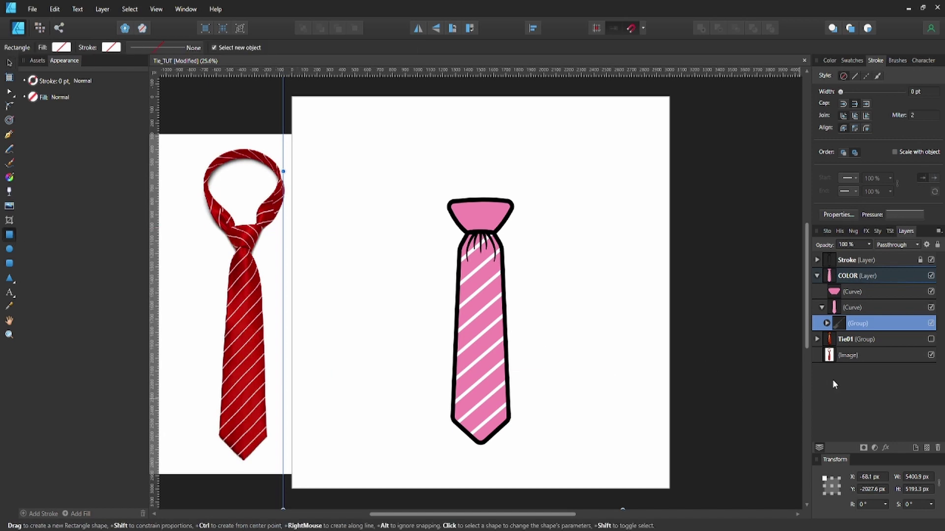
{"action": "left_click", "coordinate": [834, 356]}
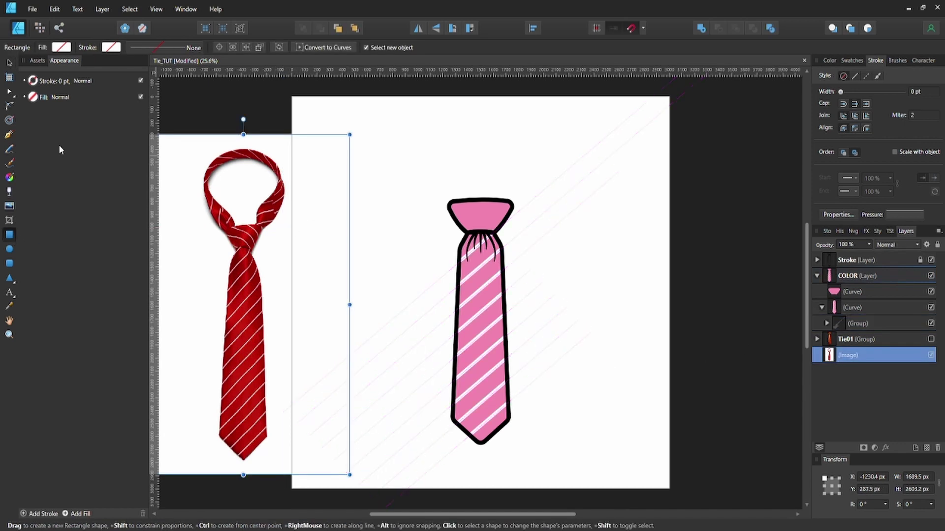
{"action": "left_click_drag", "start_coordinate": [283, 101], "coordinate": [642, 482]}
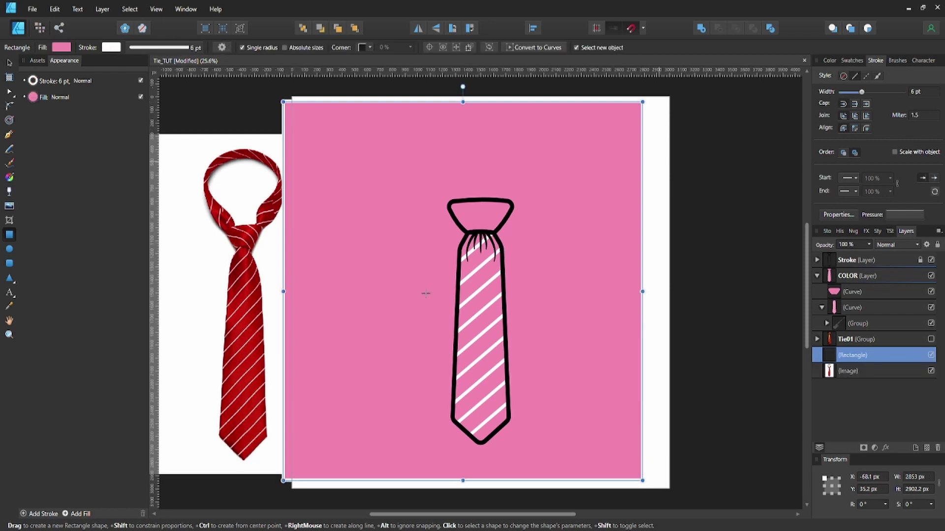
{"action": "key", "text": "ctrl+z"}
{"action": "key", "text": "v"}
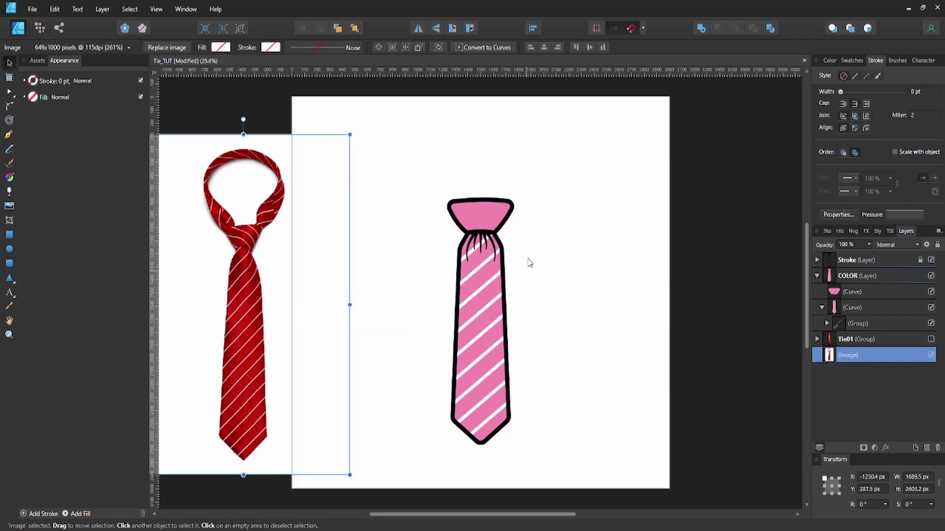
{"action": "left_click", "coordinate": [540, 203]}
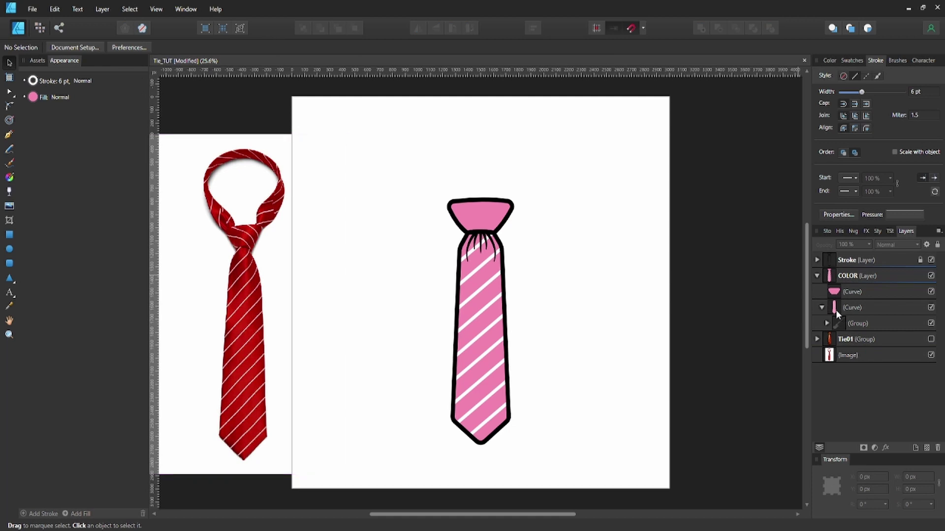
{"action": "left_click", "coordinate": [821, 308]}
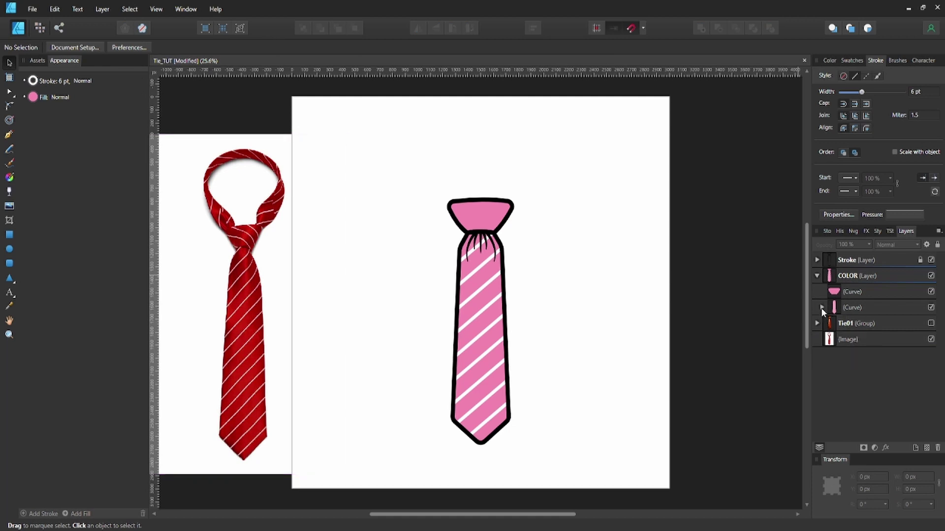
{"action": "left_click", "coordinate": [842, 307]}
{"action": "right_click", "coordinate": [842, 307]}
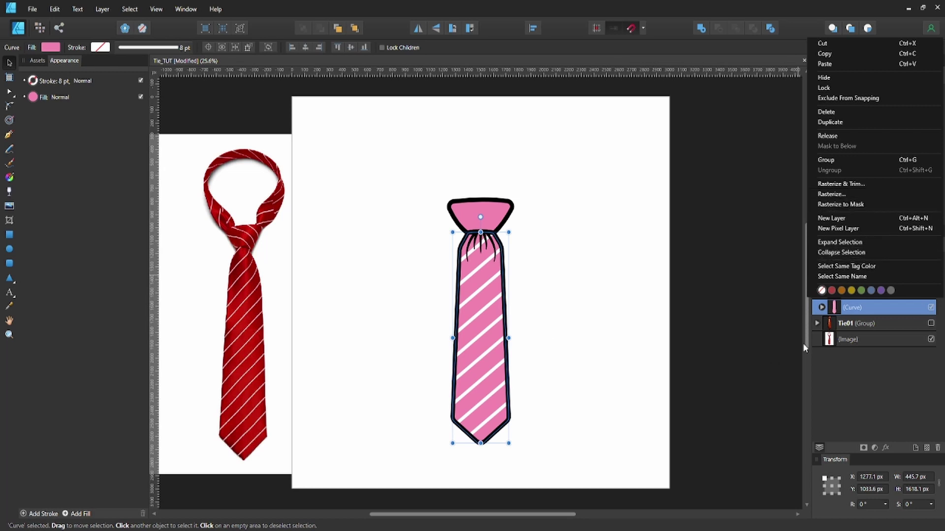
{"action": "left_click", "coordinate": [822, 309]}
{"action": "left_click", "coordinate": [822, 308]}
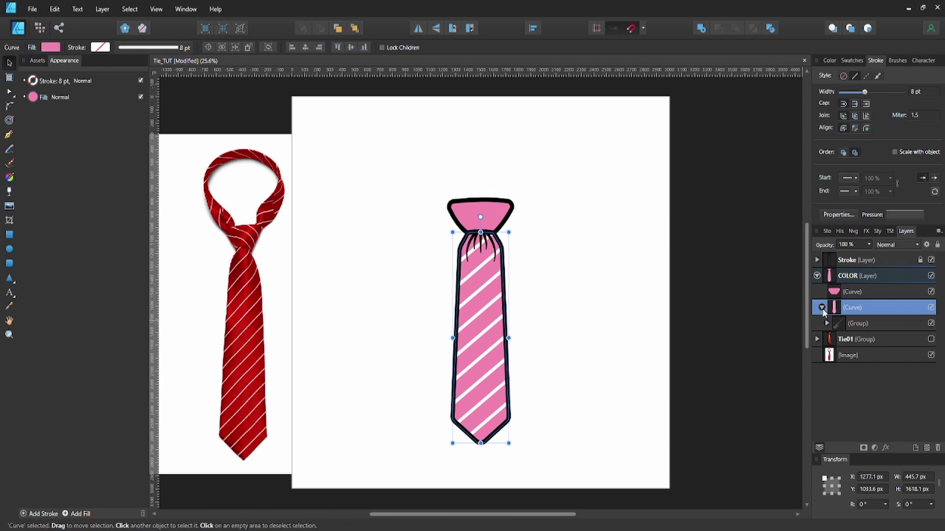
{"action": "left_click", "coordinate": [821, 308]}
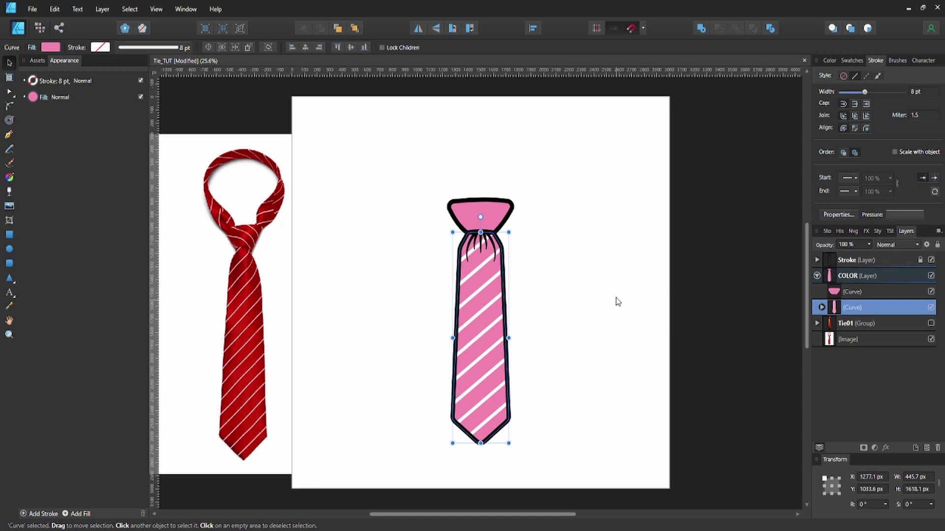
Draw a short 6 pt white Pen stripe across the knot's lower-left corner, about 174 px wide and 87 px high.
{"action": "left_click", "coordinate": [851, 292]}
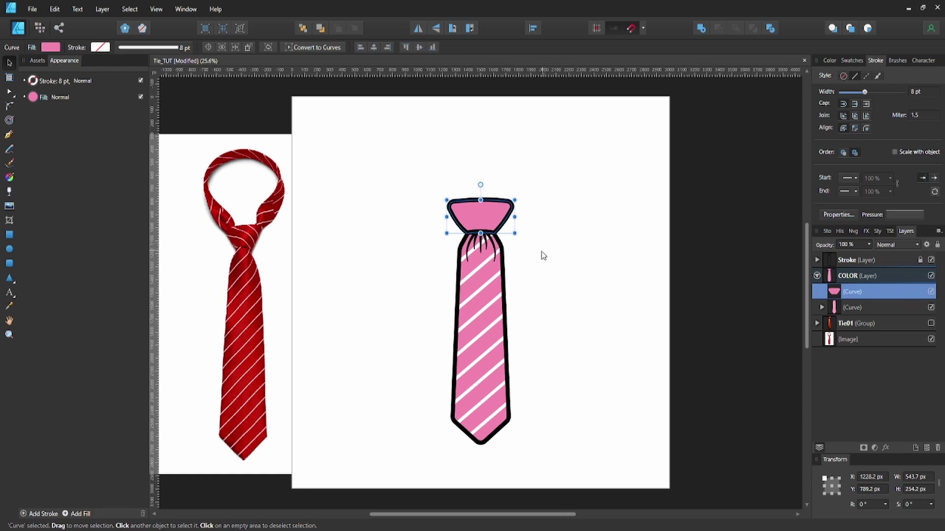
{"action": "key", "text": "p"}
{"action": "scroll", "coordinate": [473, 227], "scroll_direction": "up", "scroll_amount": 4}
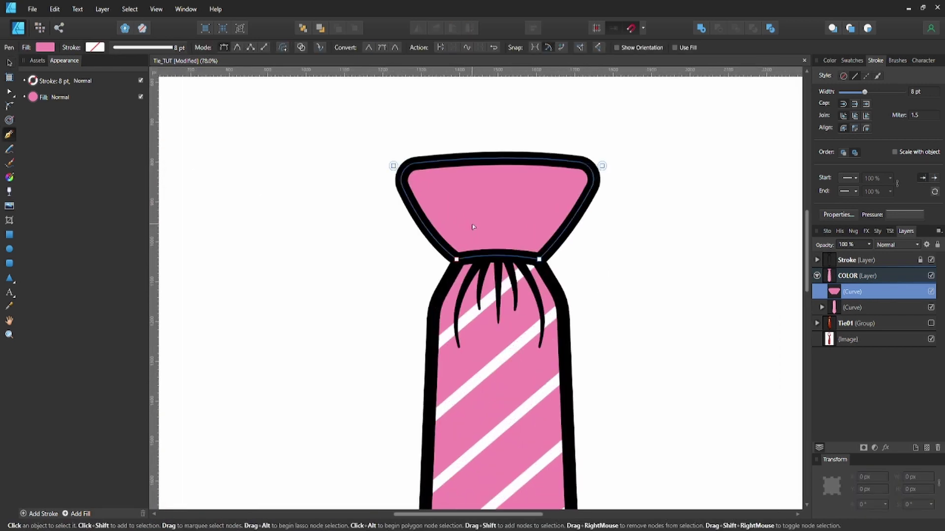
{"action": "scroll", "coordinate": [473, 227], "scroll_direction": "down", "scroll_amount": 4}
{"action": "scroll", "coordinate": [475, 229], "scroll_direction": "up", "scroll_amount": 3}
{"action": "scroll", "coordinate": [477, 231], "scroll_direction": "down", "scroll_amount": 3}
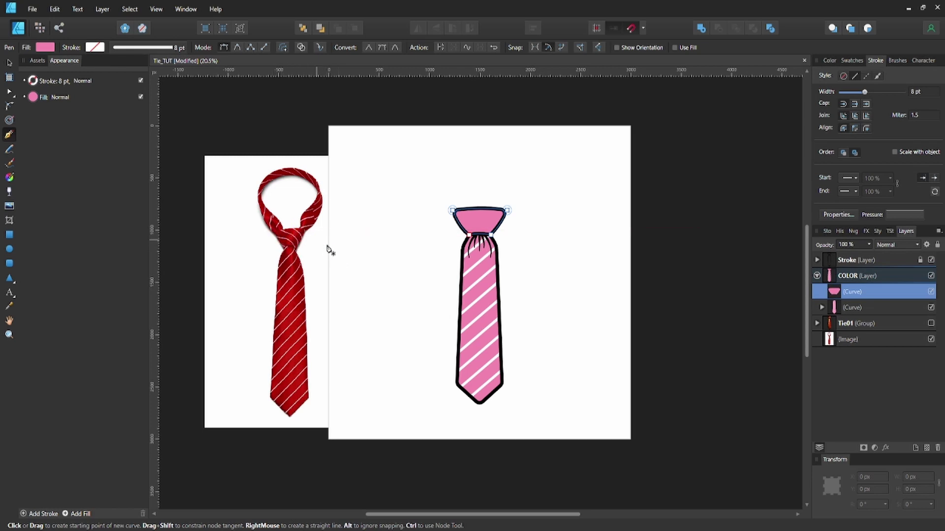
{"action": "scroll", "coordinate": [461, 240], "scroll_direction": "up", "scroll_amount": 2}
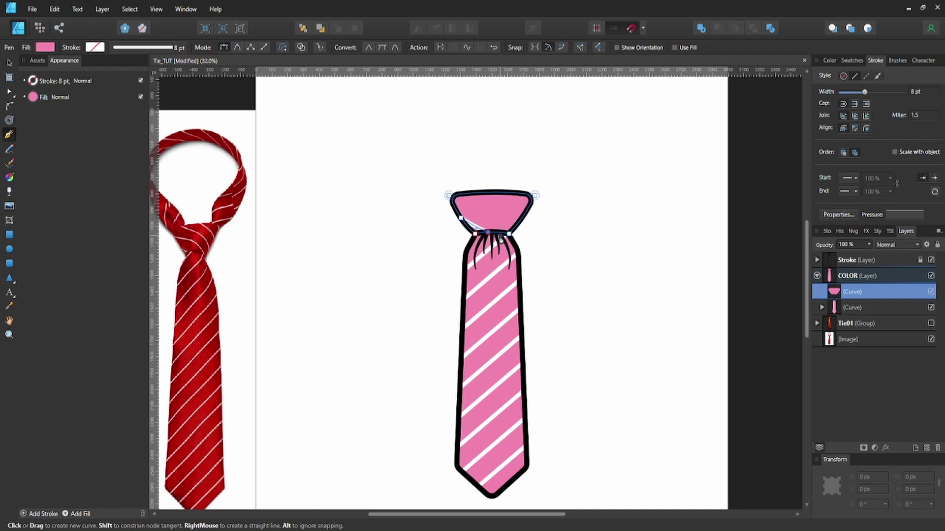
{"action": "key", "text": "v"}
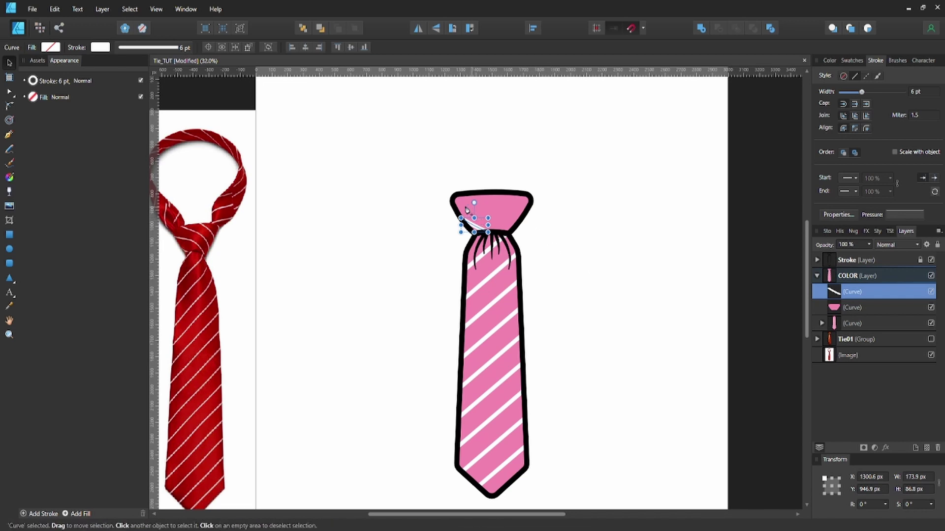
{"action": "key", "text": "a"}
{"action": "left_click", "coordinate": [430, 220]}
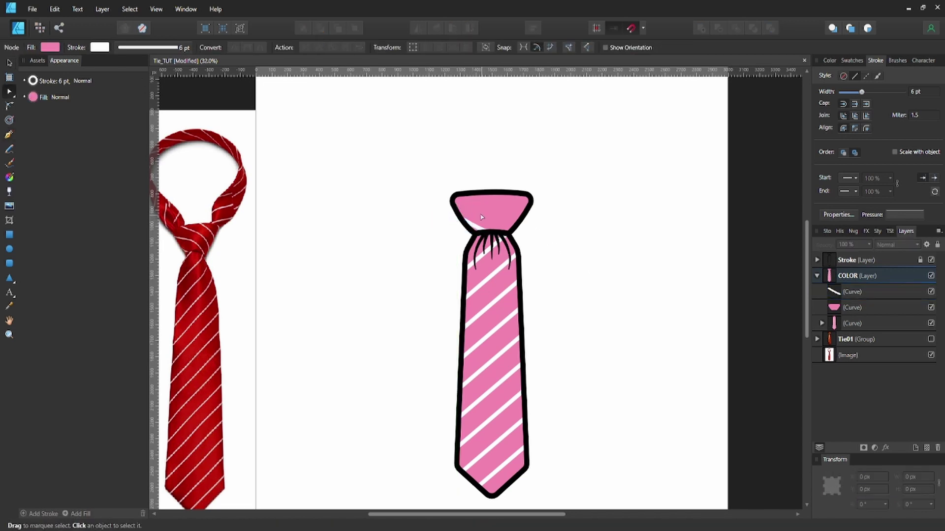
Draw a curved white Pen stripe from the knot's upper-left edge to its lower-right edge, about 396 px wide and 110 px high.
{"action": "left_click", "coordinate": [454, 208]}
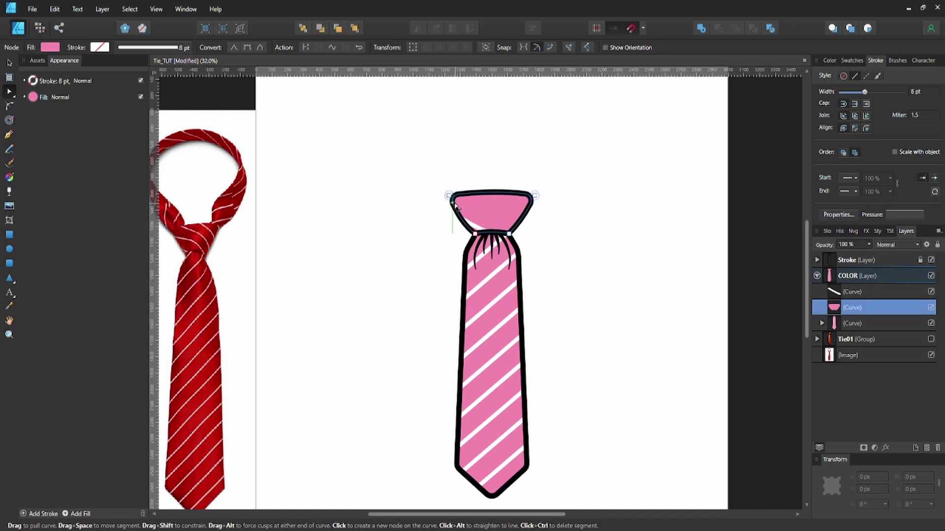
{"action": "key", "text": "p"}
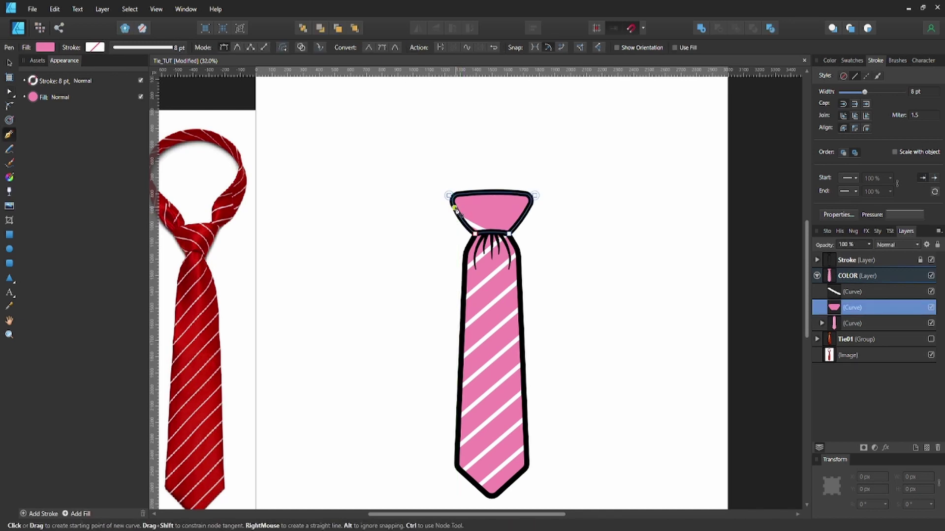
{"action": "left_click", "coordinate": [454, 207]}
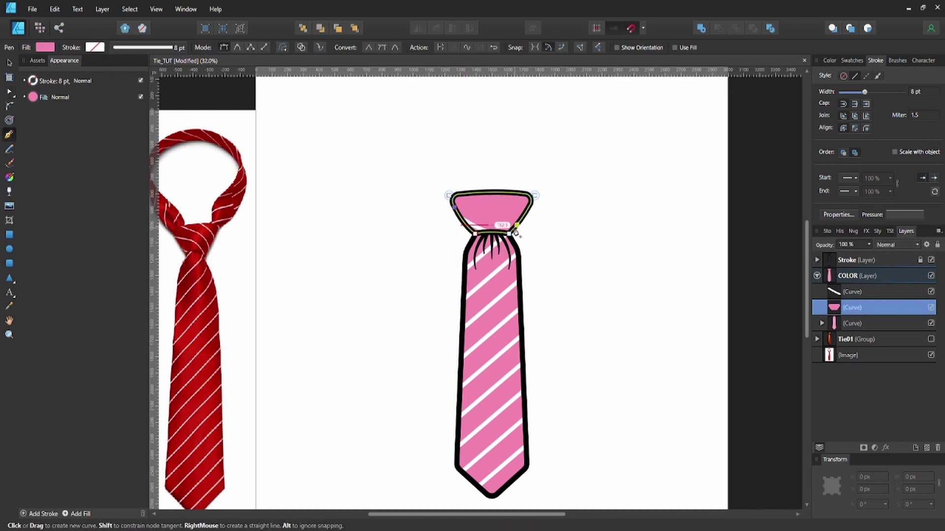
{"action": "left_click_drag", "start_coordinate": [516, 229], "coordinate": [546, 251]}
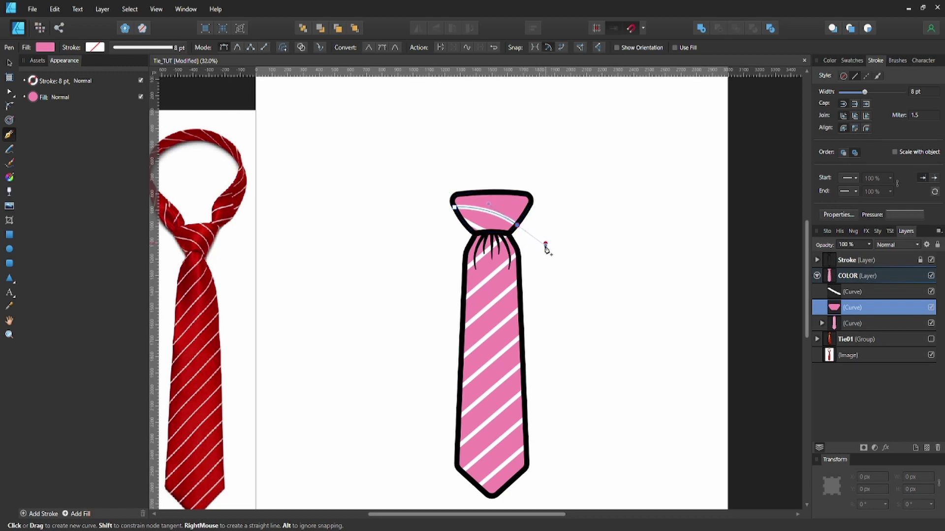
{"action": "key", "text": "Escape"}
{"action": "key", "text": "v"}
Duplicate the curved stripe up and to the right near the knot's top edge and narrow the copy to about 385 px.
{"action": "key", "text": "ctrl+j"}
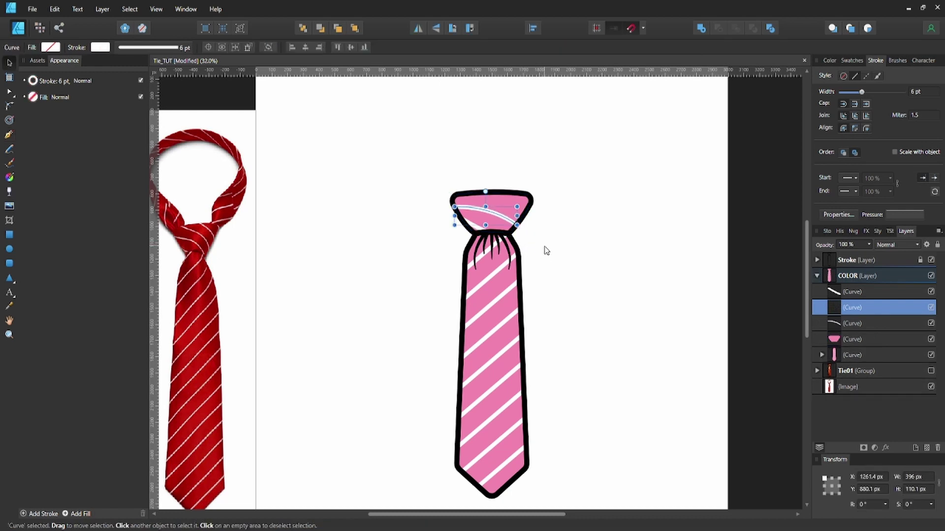
{"action": "left_click_drag", "start_coordinate": [497, 214], "coordinate": [509, 202]}
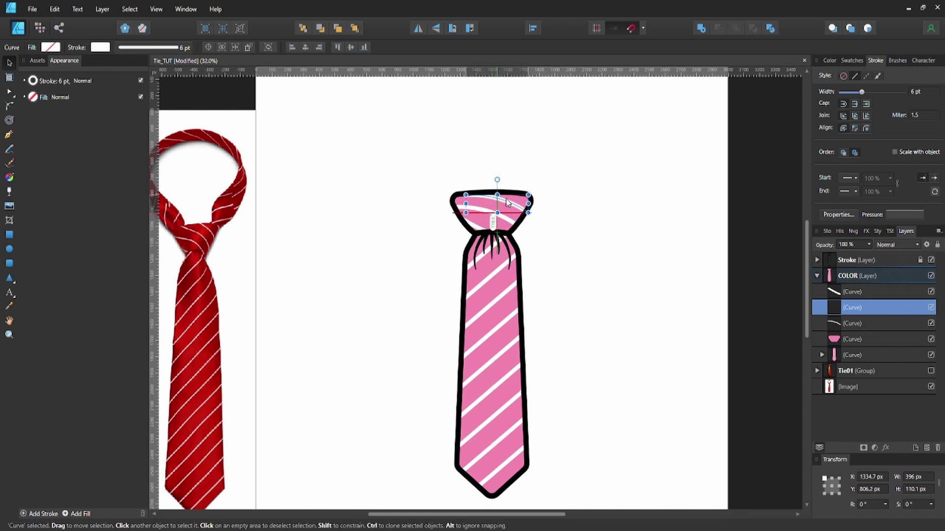
{"action": "scroll", "coordinate": [516, 193], "scroll_direction": "up", "scroll_amount": 6}
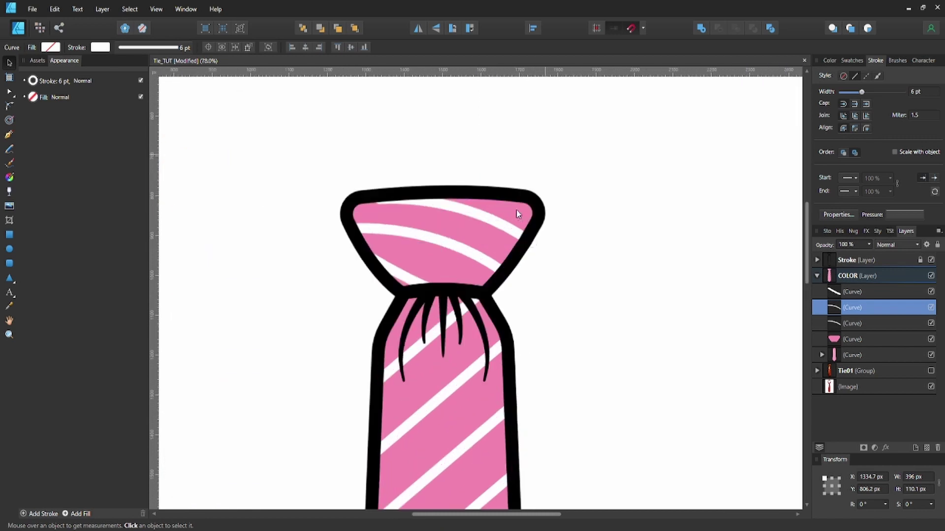
{"action": "left_click_drag", "start_coordinate": [536, 247], "coordinate": [528, 247]}
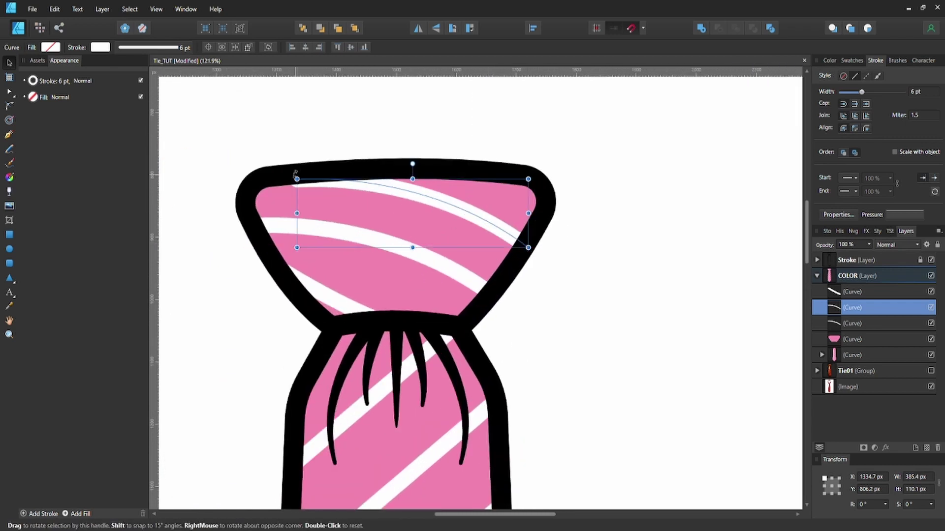
Adjust the lower-right end node of the middle curved knot stripe to about X 1657 px, Y 990 px, and deselect the stripe.
{"action": "key", "text": "a"}
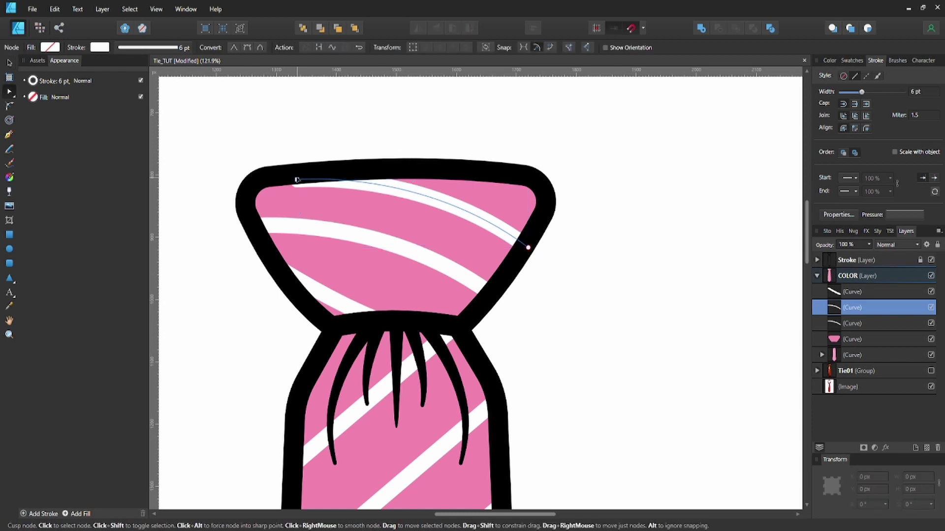
{"action": "left_click", "coordinate": [422, 271]}
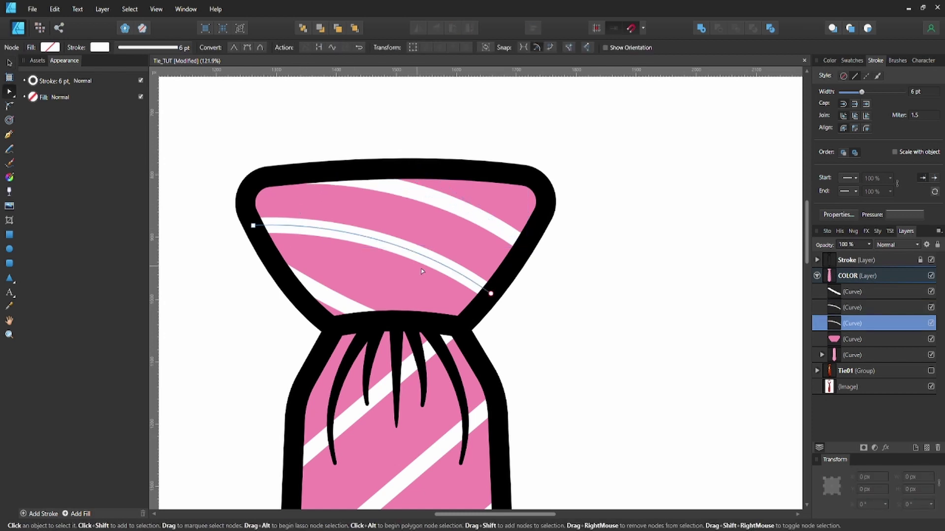
{"action": "left_click_drag", "start_coordinate": [491, 294], "coordinate": [491, 293]}
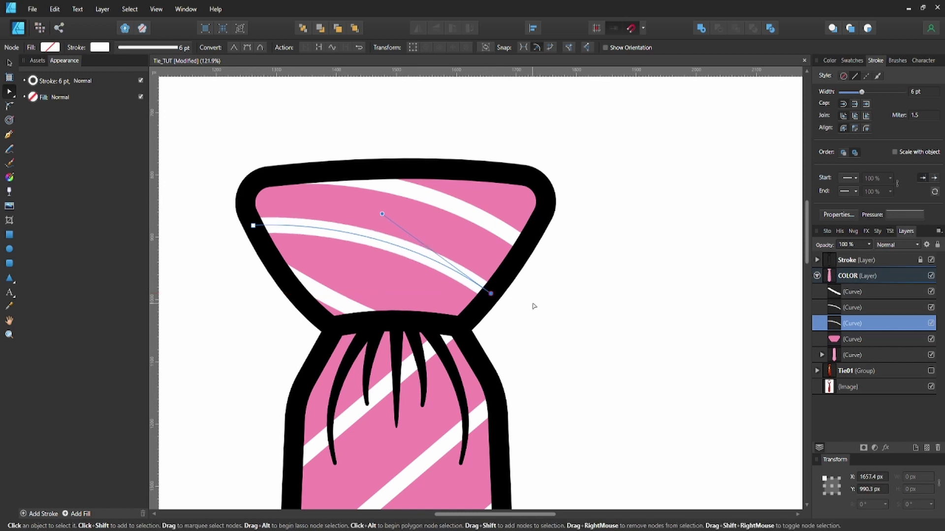
{"action": "left_click", "coordinate": [533, 315]}
{"action": "key", "text": "v"}
{"action": "scroll", "coordinate": [534, 317], "scroll_direction": "down", "scroll_amount": 8}
{"action": "left_click_drag", "start_coordinate": [533, 342], "coordinate": [529, 302]}
{"action": "scroll", "coordinate": [528, 301], "scroll_direction": "up", "scroll_amount": 2}
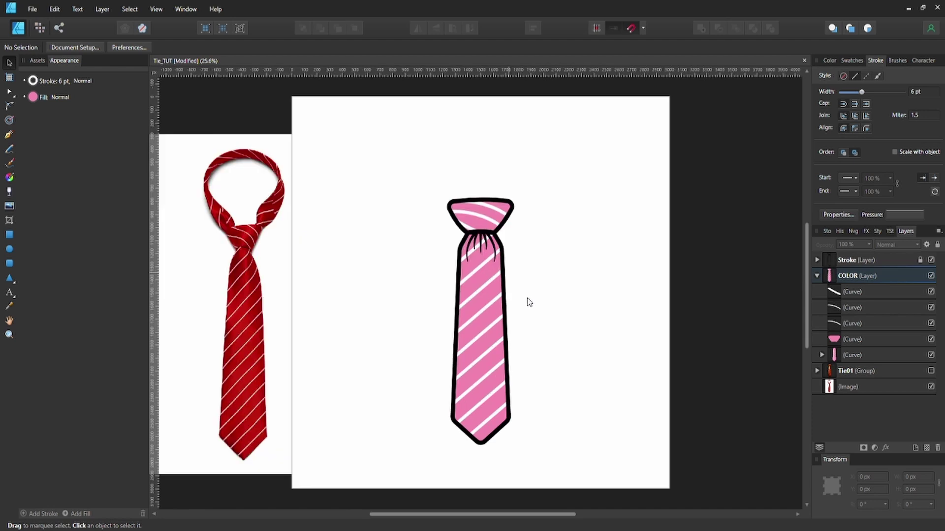
Collapse the COLOR layer and add a new layer named Shadows directly above it.
{"action": "left_click", "coordinate": [817, 276]}
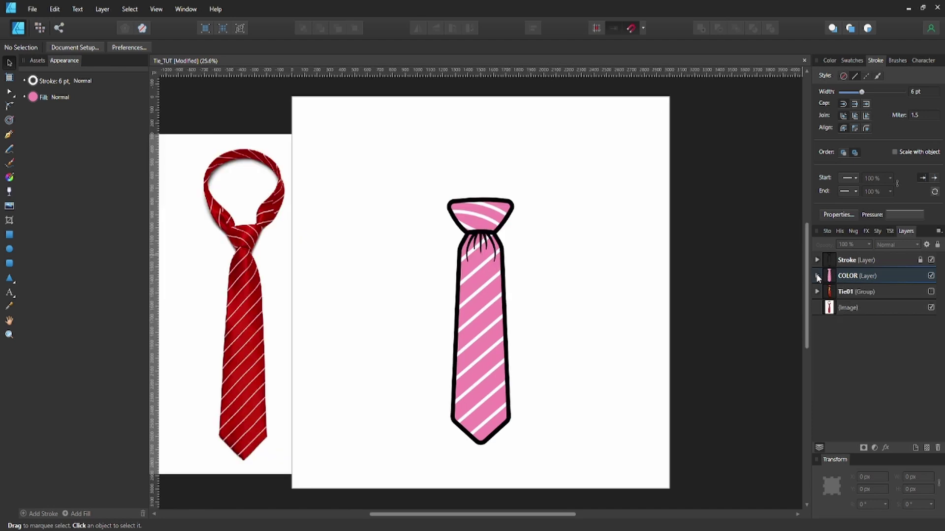
{"action": "left_click", "coordinate": [858, 278]}
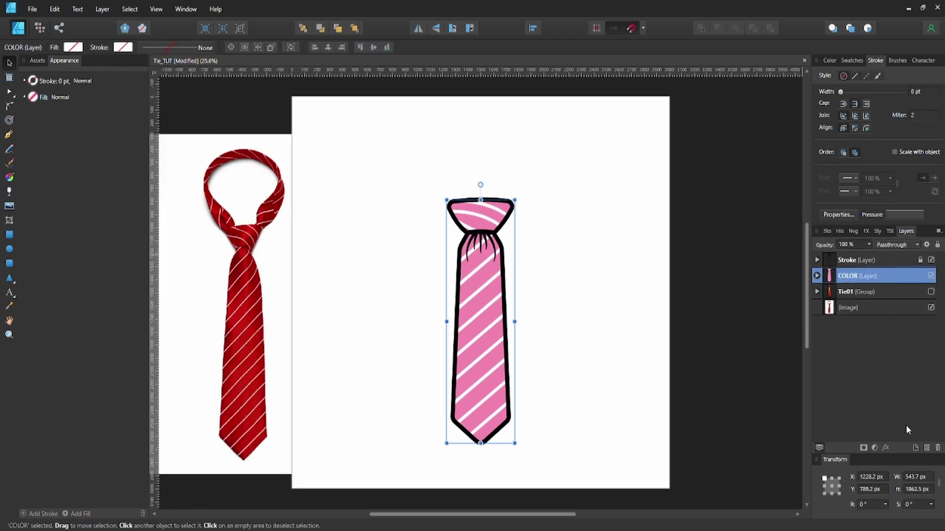
{"action": "key", "text": "ctrl+shift+n"}
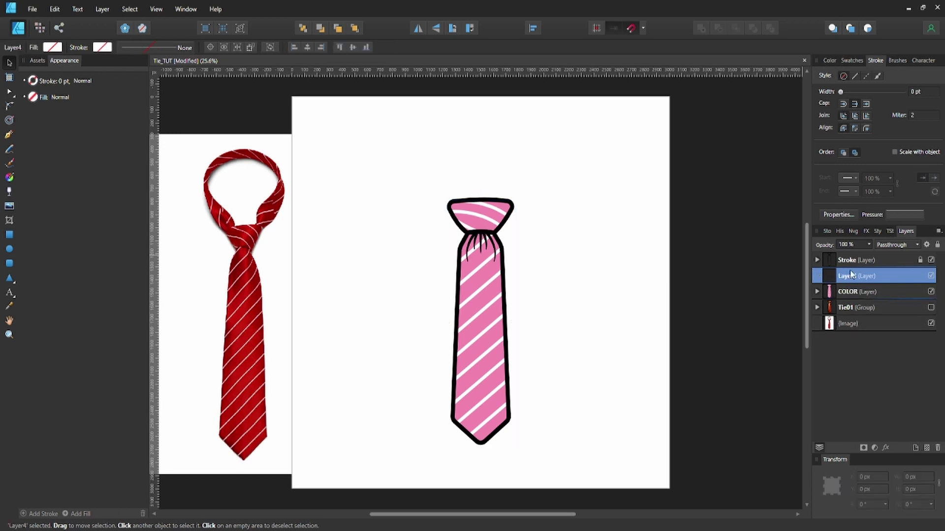
{"action": "double_click", "coordinate": [852, 277]}
{"action": "type", "text": "Shadows"}
{"action": "key", "text": "Return"}
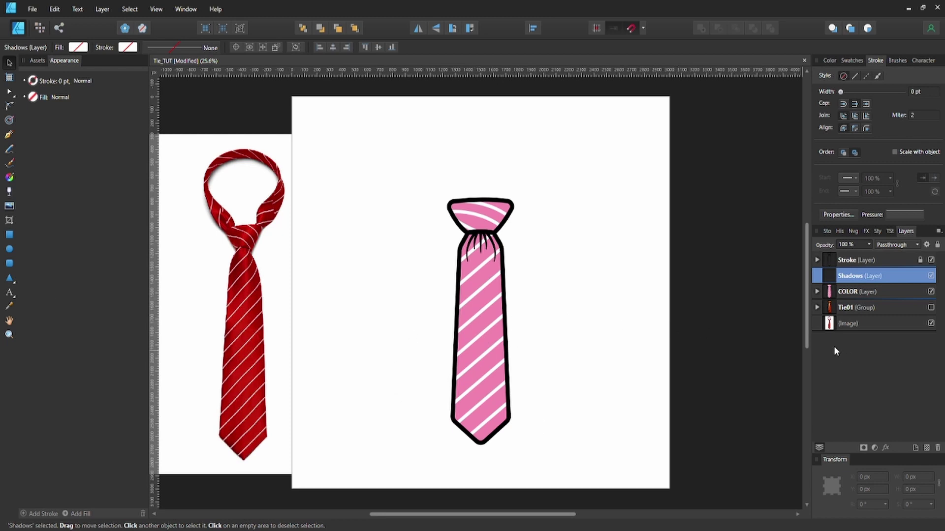
Draw a closed Pen shape over the tie's lower tip with a diagonal upper edge, spanning about 357 px wide and 543 px high.
{"action": "key", "text": "p"}
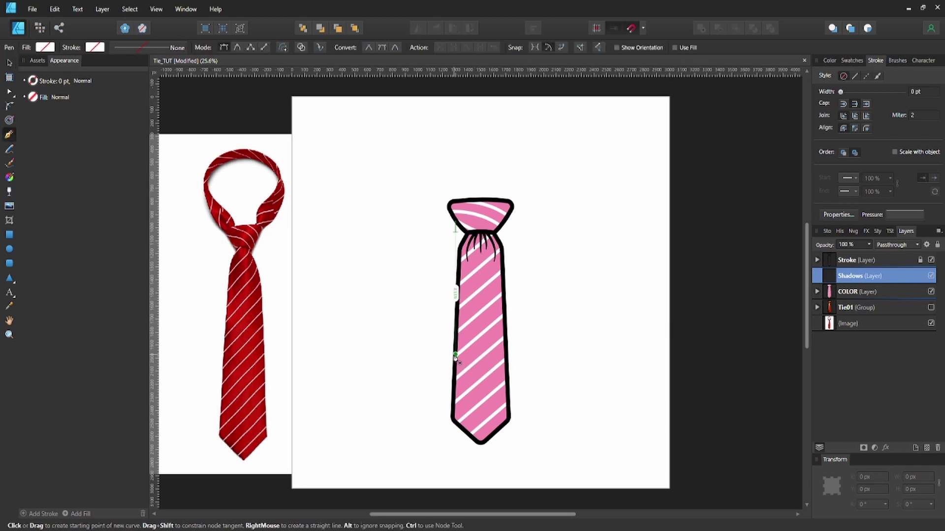
{"action": "left_click", "coordinate": [455, 373]}
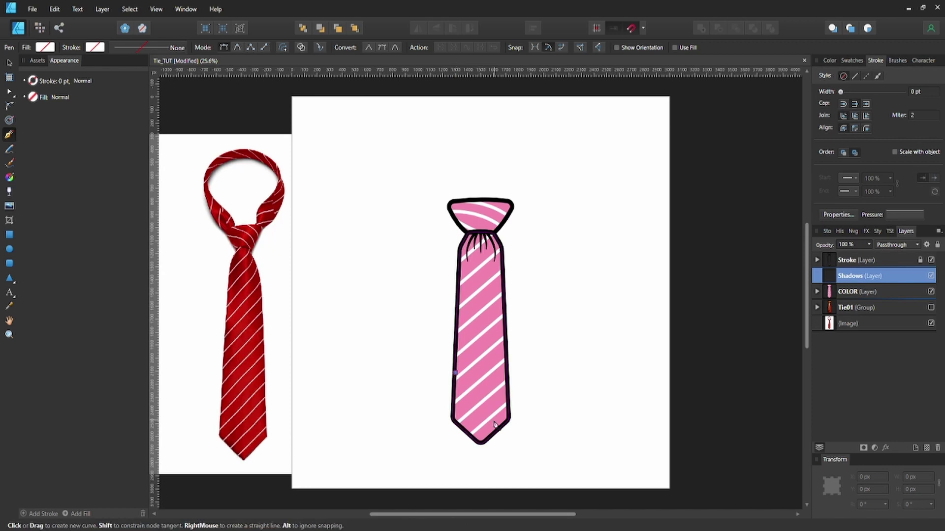
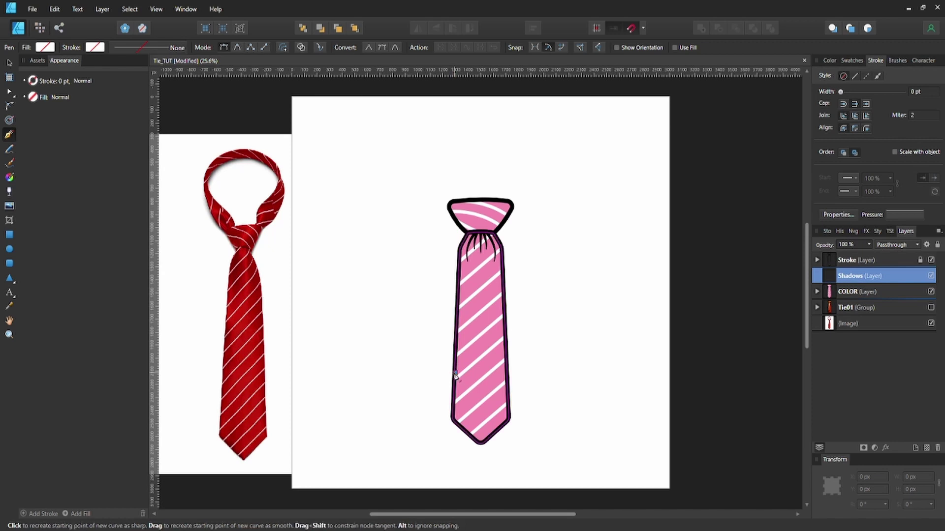
{"action": "left_click", "coordinate": [501, 427]}
{"action": "scroll", "coordinate": [500, 432], "scroll_direction": "up", "scroll_amount": 2}
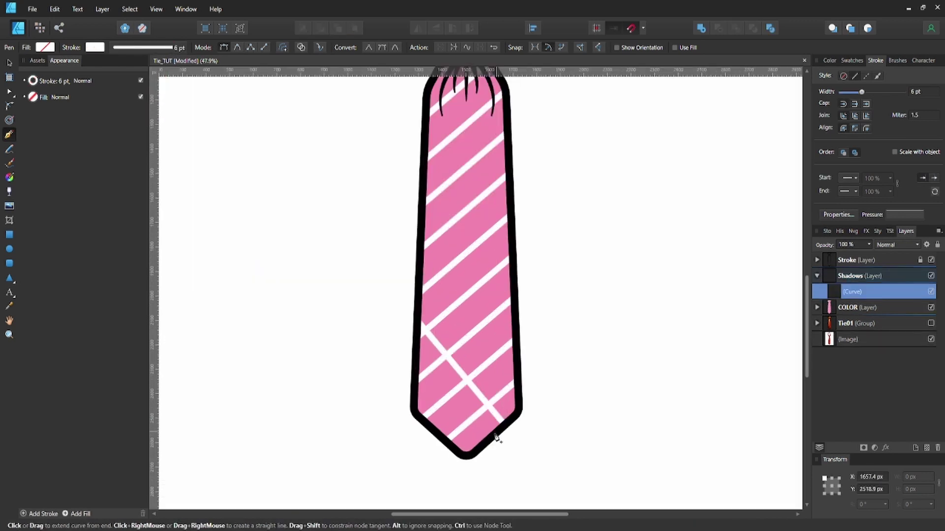
{"action": "left_click", "coordinate": [472, 457]}
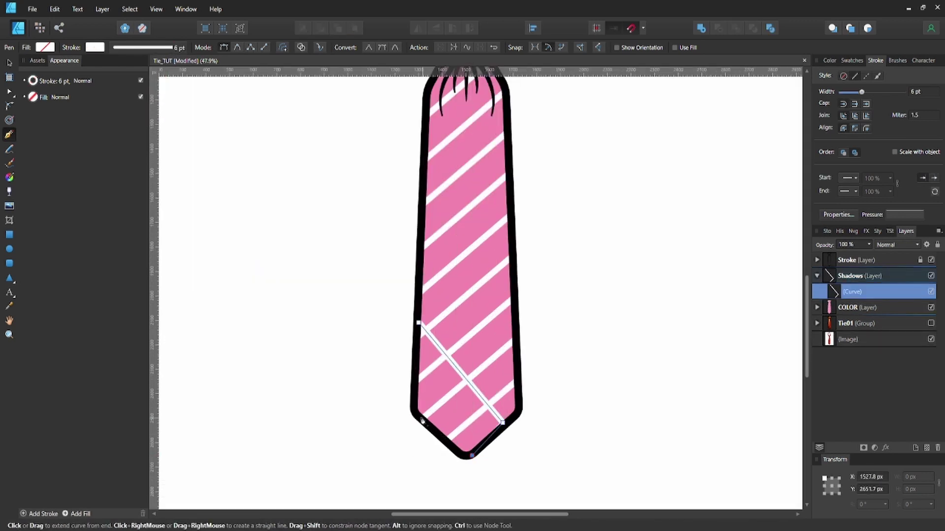
{"action": "left_click", "coordinate": [420, 417]}
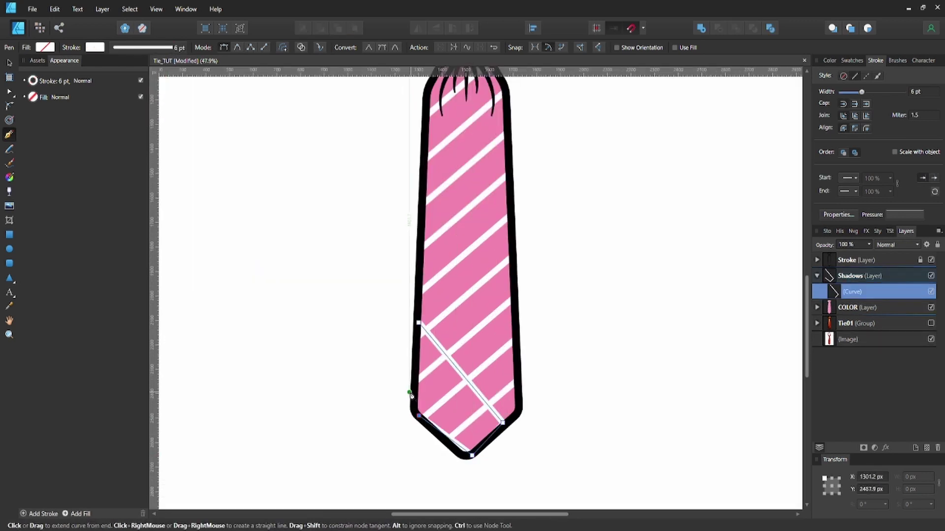
{"action": "left_click", "coordinate": [419, 324]}
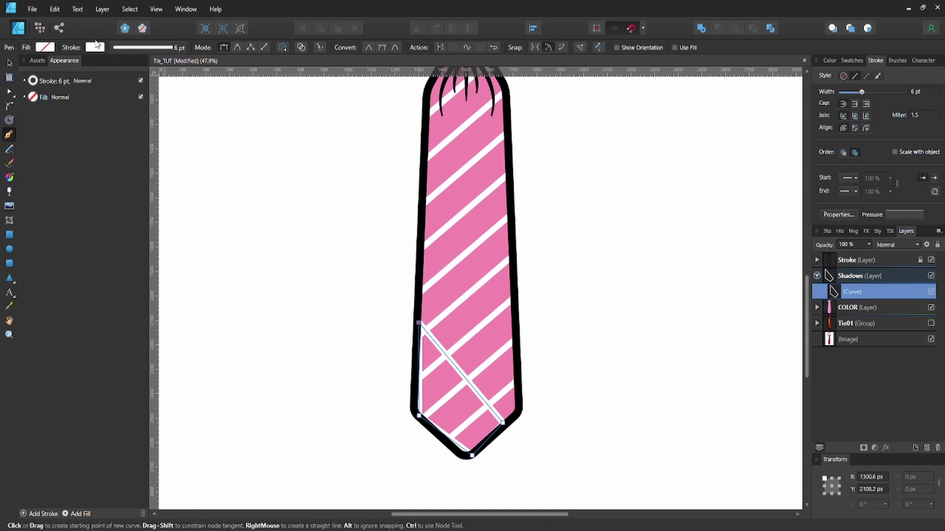
Remove the shadow shape's stroke, align its lower nodes with the tie's black outline and bend its diagonal upper edge inward.
{"action": "left_click", "coordinate": [95, 46]}
{"action": "left_click", "coordinate": [166, 67]}
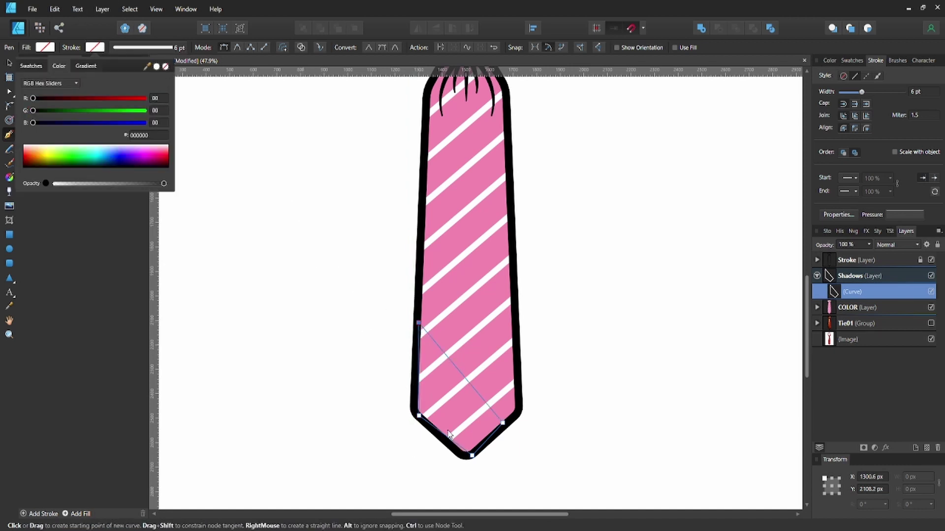
{"action": "key", "text": "a"}
{"action": "left_click", "coordinate": [465, 456]}
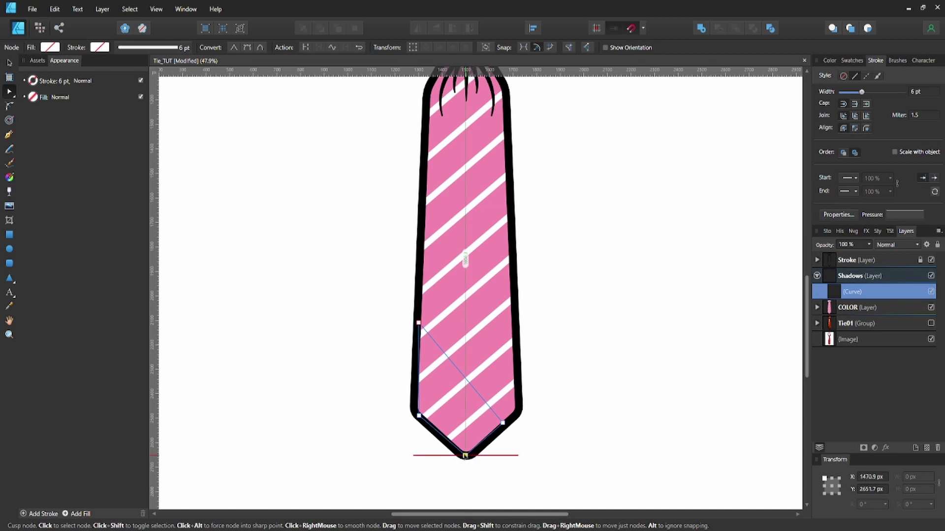
{"action": "mouse_move", "coordinate": [419, 416]}
{"action": "left_mouse_down"}
{"action": "mouse_move", "coordinate": [412, 405]}
{"action": "mouse_move", "coordinate": [414, 415]}
{"action": "left_mouse_up"}
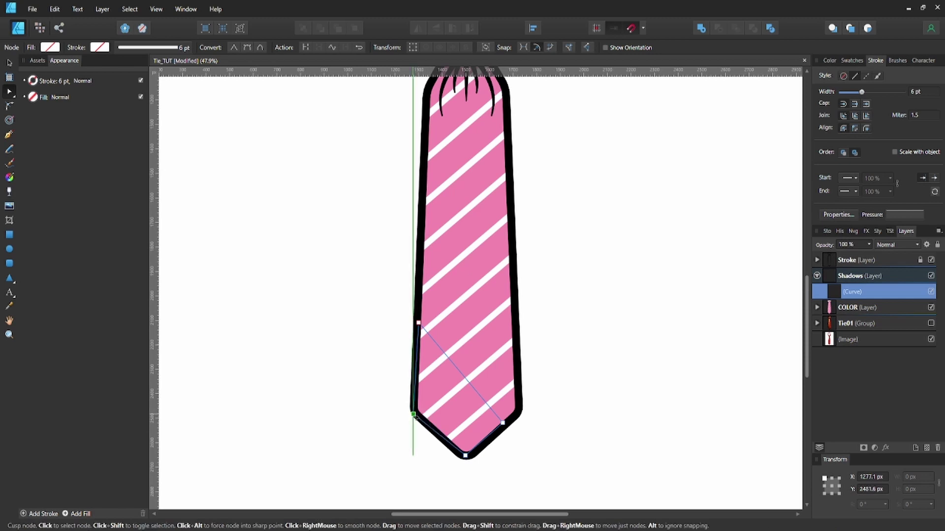
{"action": "left_click_drag", "start_coordinate": [502, 423], "coordinate": [504, 428]}
{"action": "left_click_drag", "start_coordinate": [466, 456], "coordinate": [465, 460]}
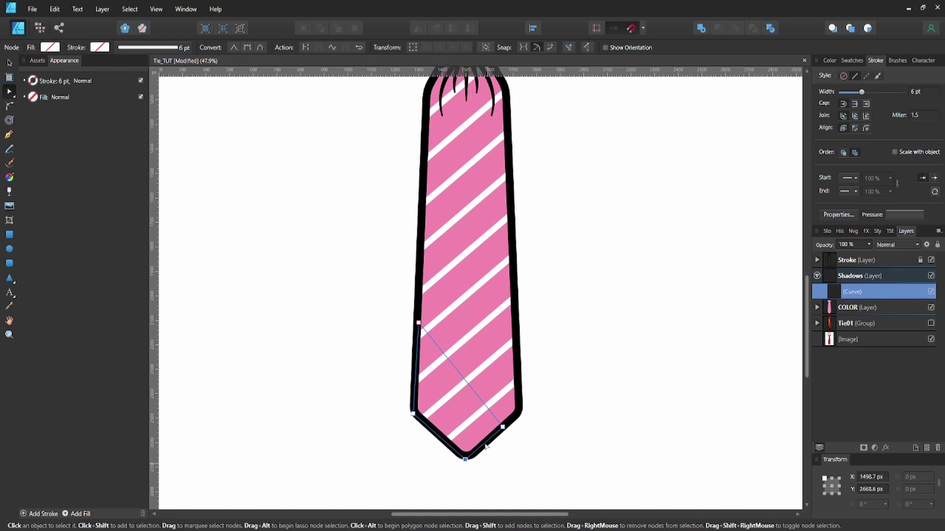
{"action": "left_click_drag", "start_coordinate": [470, 387], "coordinate": [452, 391]}
Fill the shadow shape with the recent tie pink darkened to deep maroon by Lightness, and lower the fill opacity to about half.
{"action": "left_click", "coordinate": [51, 47]}
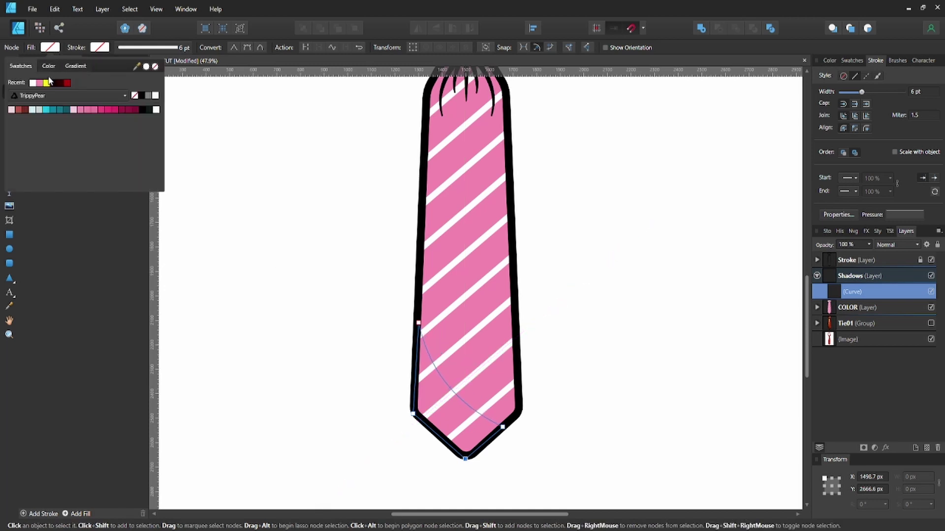
{"action": "left_click", "coordinate": [40, 83]}
{"action": "left_click", "coordinate": [49, 67]}
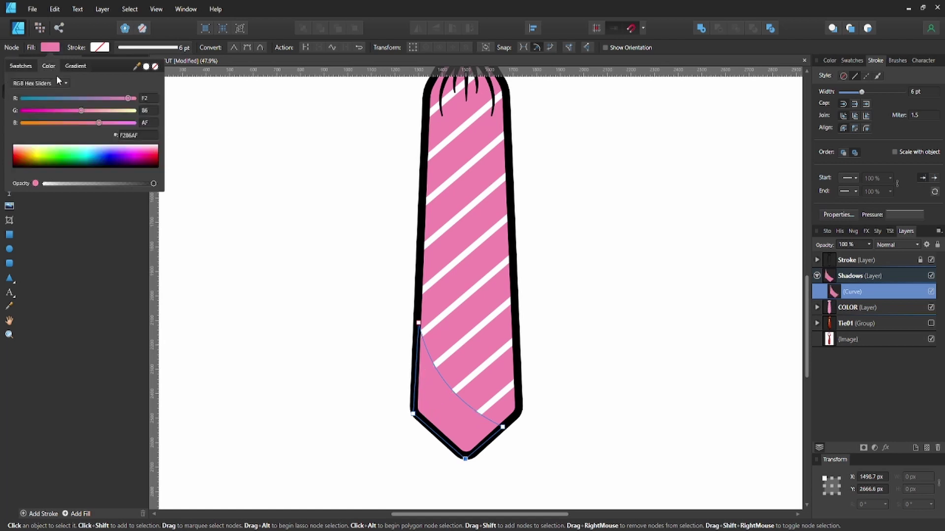
{"action": "left_click", "coordinate": [51, 83]}
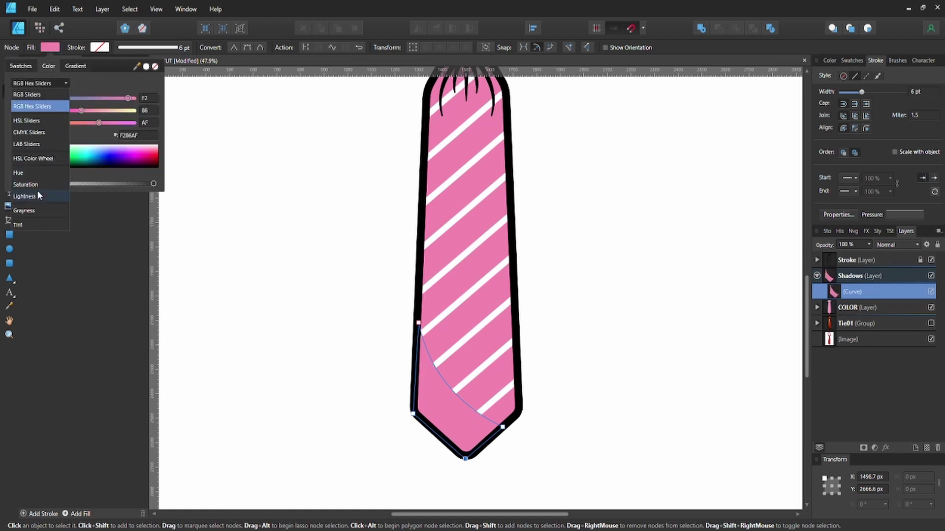
{"action": "left_click", "coordinate": [37, 190]}
{"action": "left_click", "coordinate": [27, 96]}
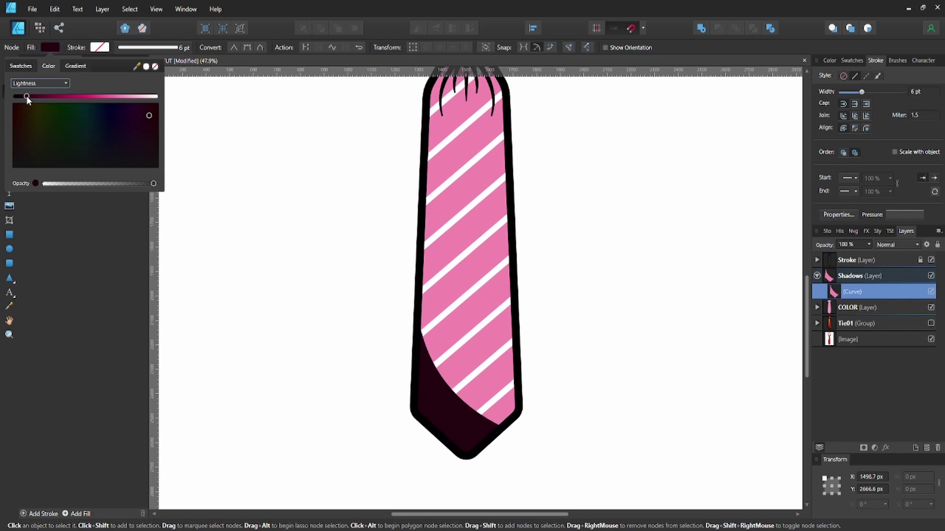
{"action": "left_click_drag", "start_coordinate": [28, 97], "coordinate": [33, 96]}
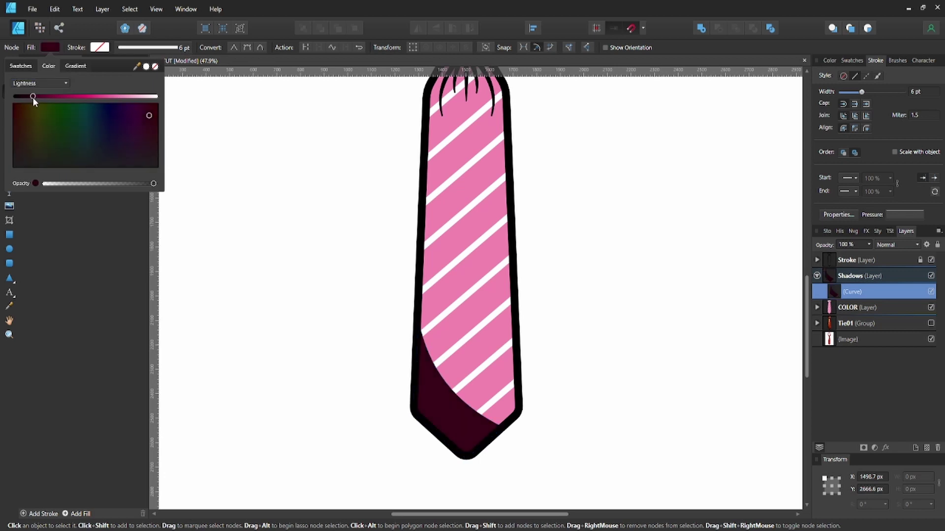
{"action": "left_click", "coordinate": [93, 183]}
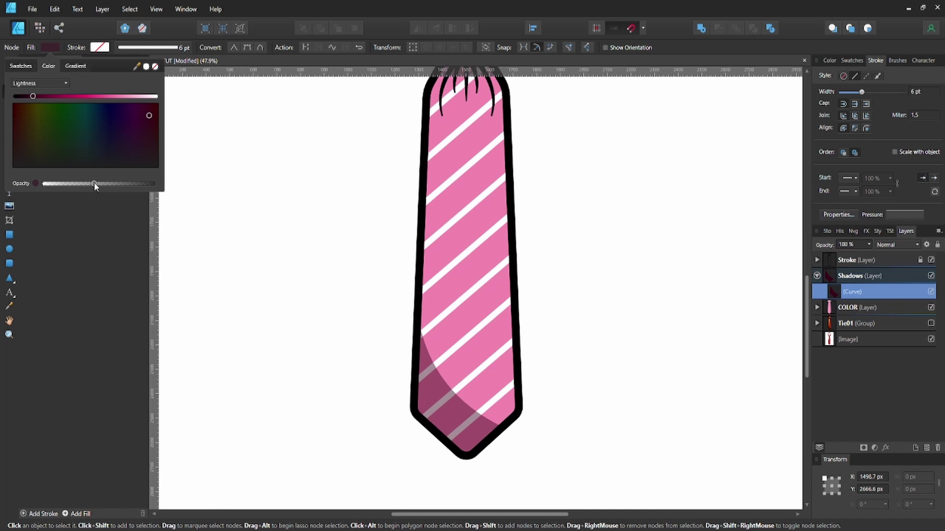
{"action": "left_click", "coordinate": [288, 351]}
{"action": "scroll", "coordinate": [287, 344], "scroll_direction": "down", "scroll_amount": 4}
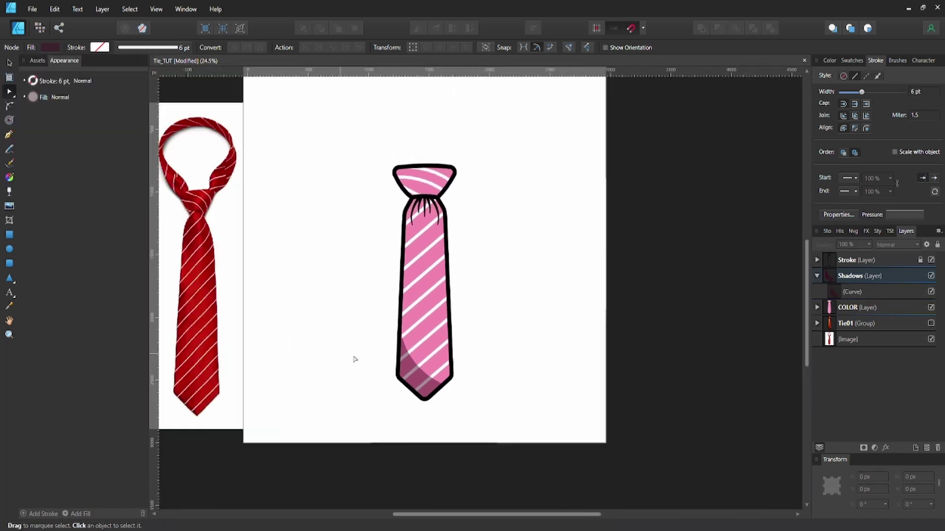
{"action": "scroll", "coordinate": [354, 359], "scroll_direction": "down", "scroll_amount": 1}
{"action": "scroll", "coordinate": [389, 372], "scroll_direction": "up", "scroll_amount": 1}
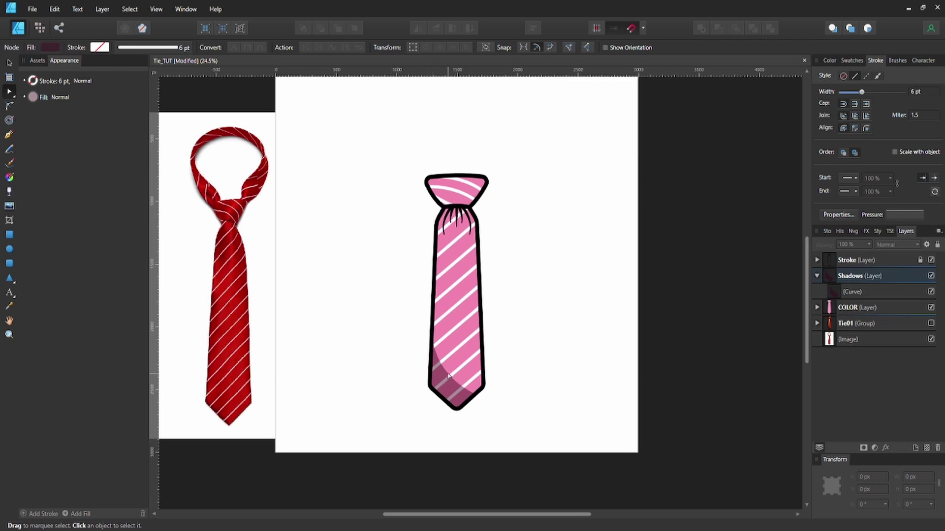
Draw a short vertical Pen line inside the tie body's left edge, above the shadow, ending at about X 1363 px, Y 2059 px.
{"action": "key", "text": "p"}
{"action": "scroll", "coordinate": [472, 374], "scroll_direction": "up", "scroll_amount": 2}
{"action": "scroll", "coordinate": [498, 371], "scroll_direction": "up", "scroll_amount": 3}
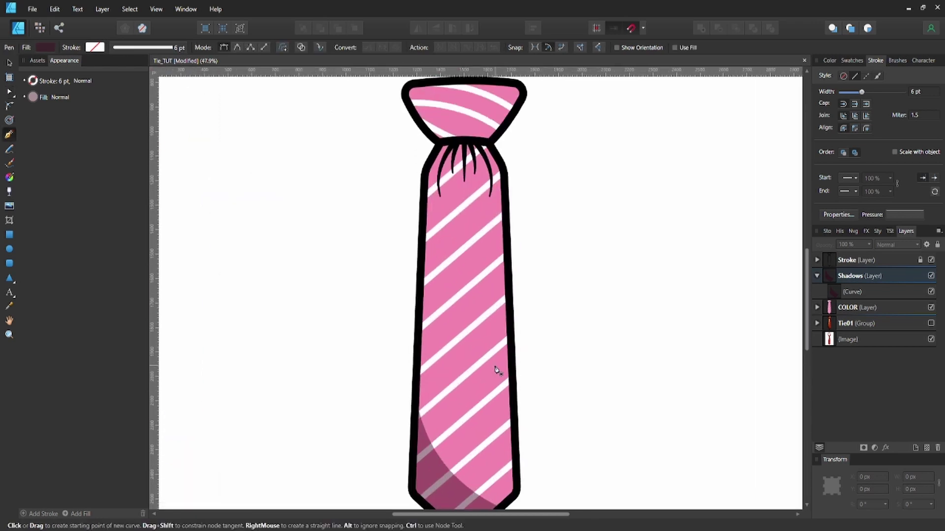
{"action": "scroll", "coordinate": [501, 362], "scroll_direction": "down", "scroll_amount": 3}
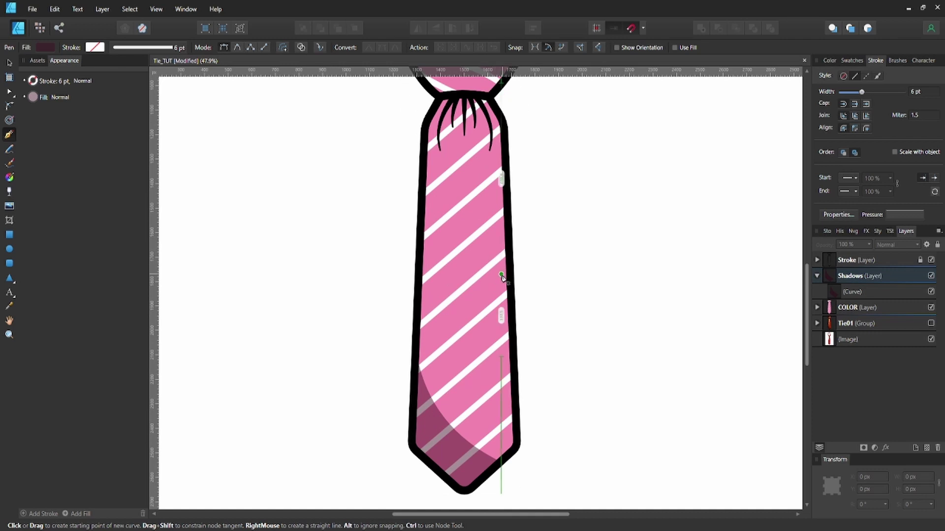
{"action": "scroll", "coordinate": [500, 278], "scroll_direction": "down", "scroll_amount": 2}
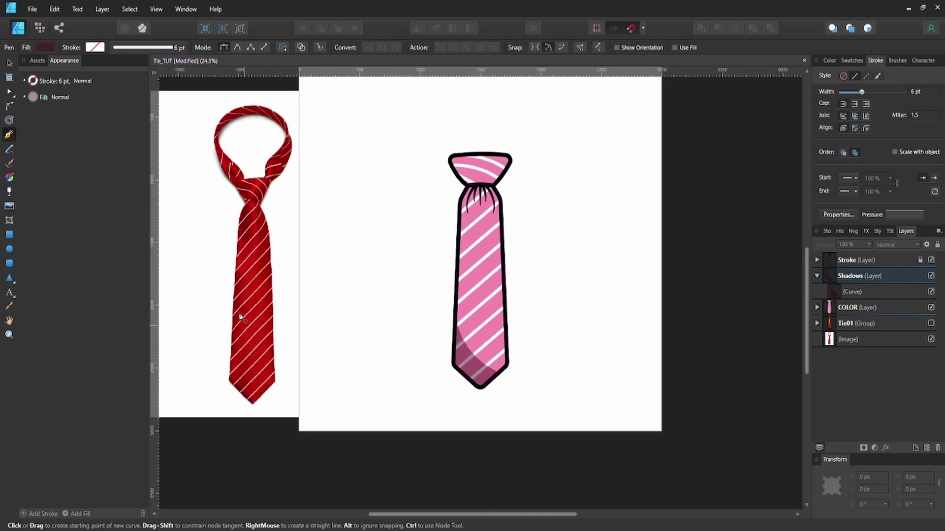
{"action": "scroll", "coordinate": [465, 261], "scroll_direction": "up", "scroll_amount": 2}
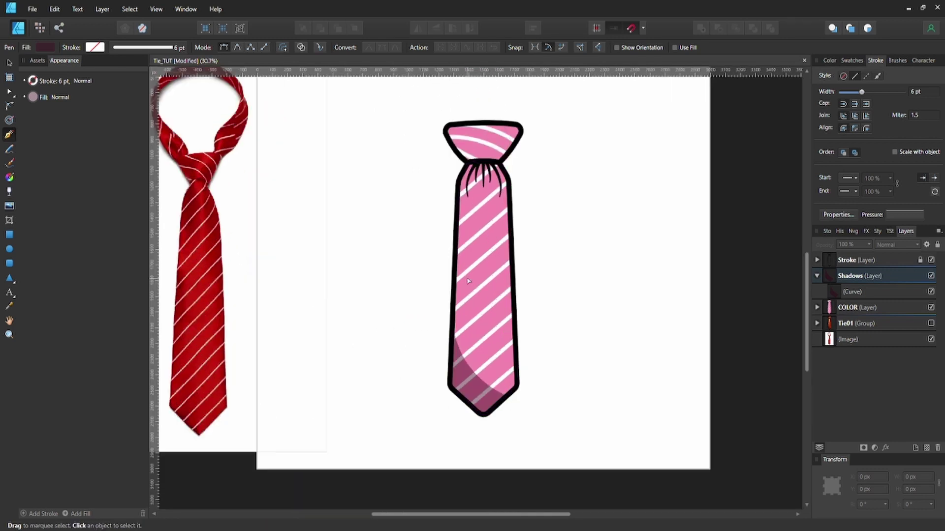
{"action": "left_click", "coordinate": [460, 266]}
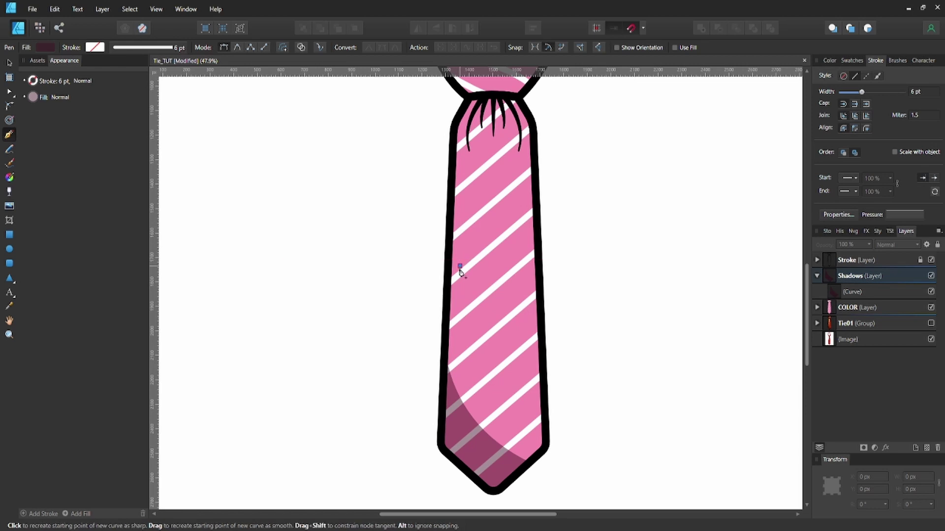
{"action": "left_click", "coordinate": [461, 346]}
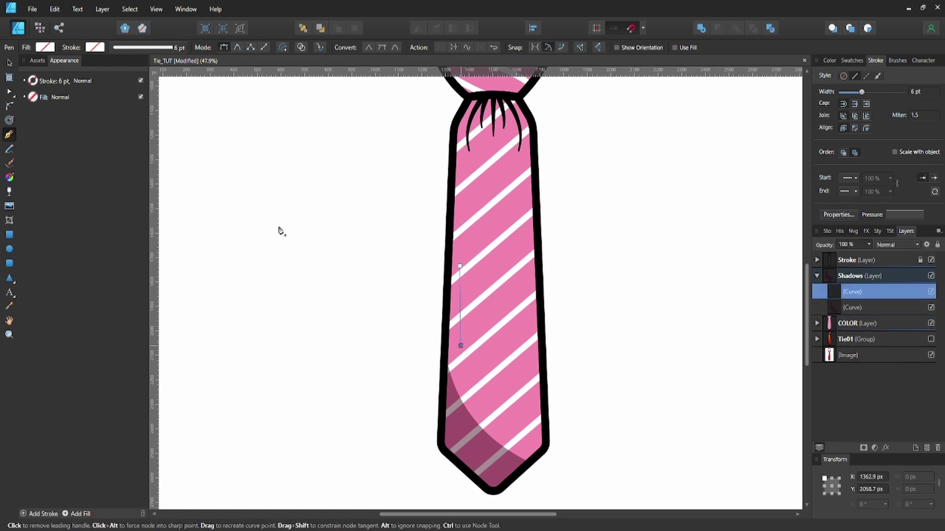
Give the line a recent deep maroon stroke 15 pt wide and lower the stroke opacity to about 20%.
{"action": "left_click", "coordinate": [94, 49]}
{"action": "left_click", "coordinate": [43, 85]}
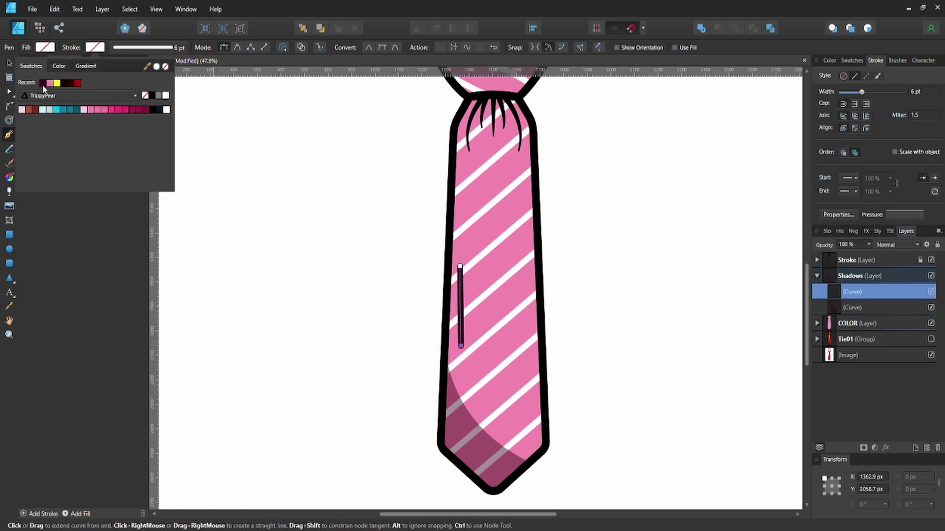
{"action": "left_click", "coordinate": [146, 49]}
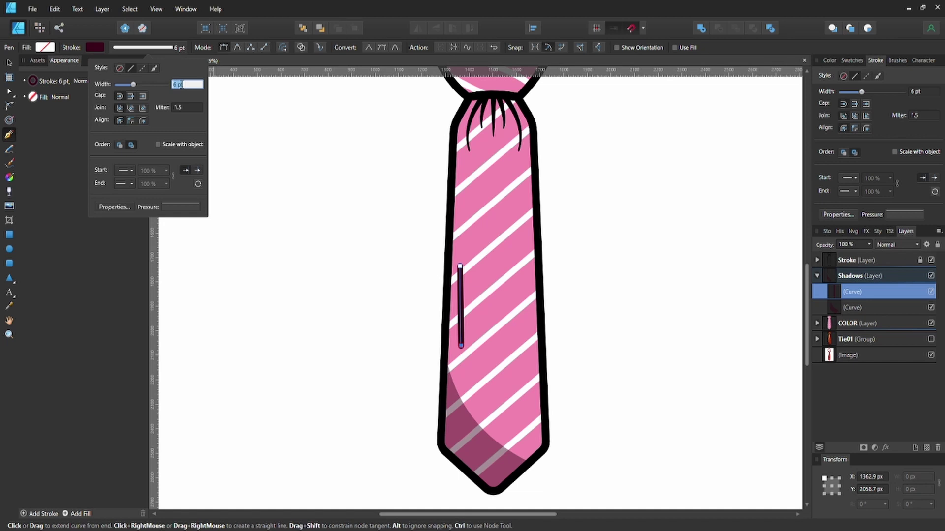
{"action": "key", "text": "Return"}
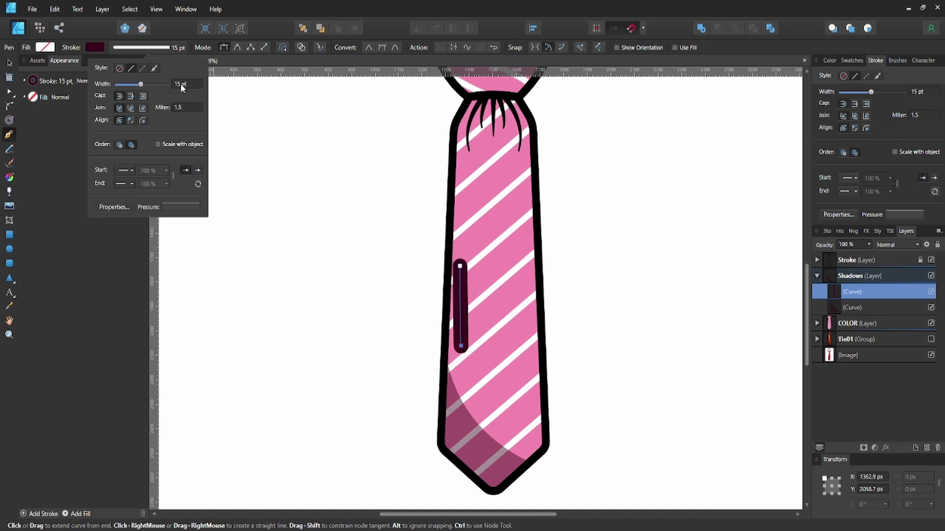
{"action": "left_click", "coordinate": [99, 48]}
{"action": "left_click", "coordinate": [98, 48]}
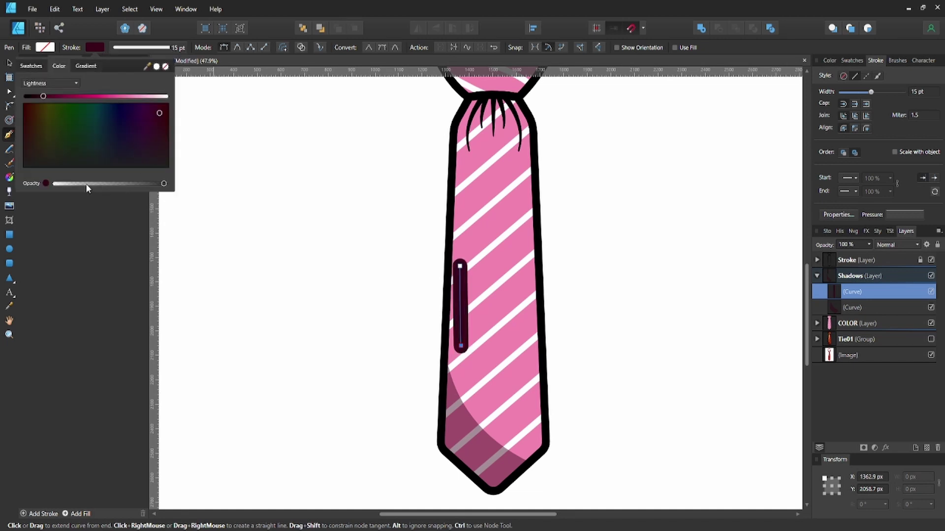
{"action": "left_click_drag", "start_coordinate": [86, 184], "coordinate": [74, 184]}
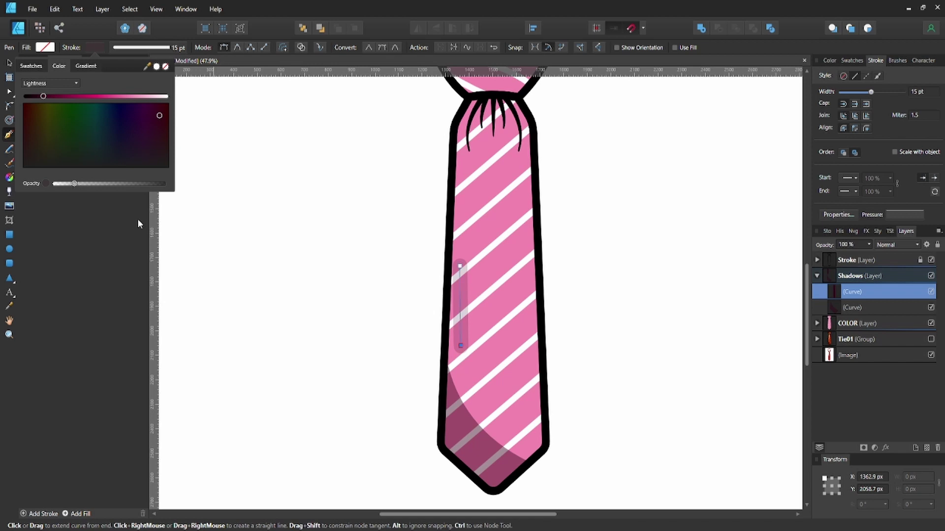
Taper both ends of the line with the stroke pressure profile and slightly lower the profile's middle point.
{"action": "left_click", "coordinate": [889, 216]}
{"action": "left_click", "coordinate": [890, 215]}
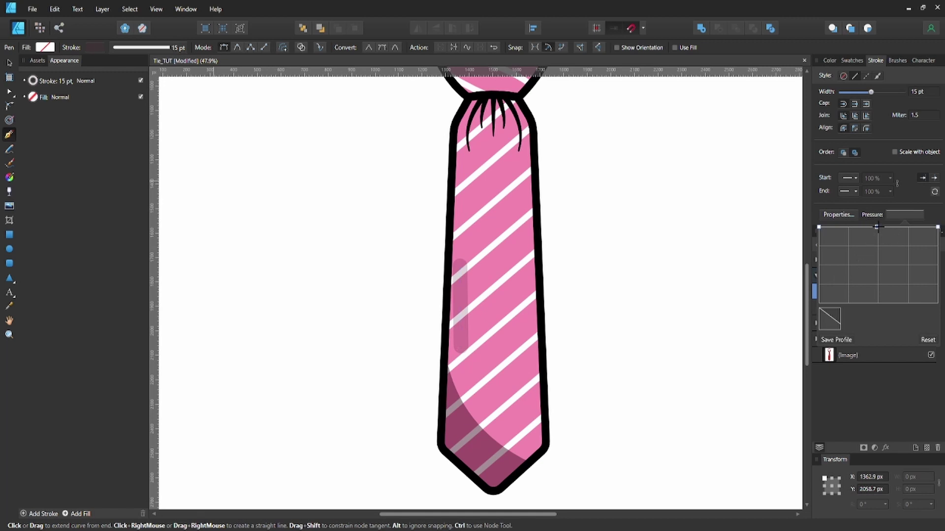
{"action": "left_click_drag", "start_coordinate": [821, 226], "coordinate": [821, 282]}
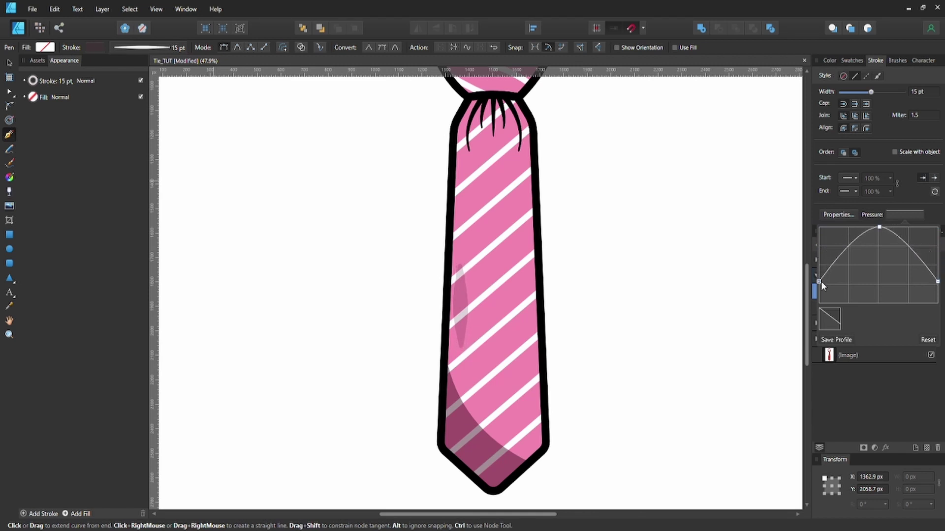
{"action": "left_click_drag", "start_coordinate": [879, 228], "coordinate": [877, 245]}
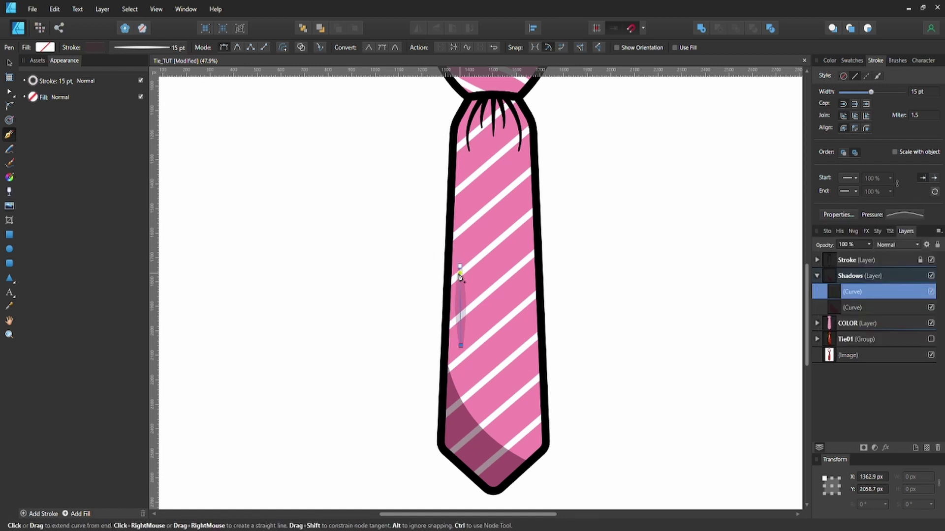
Move the tapered line's upper node slightly down and to the right, and deselect the line.
{"action": "key", "text": "v"}
{"action": "key", "text": "a"}
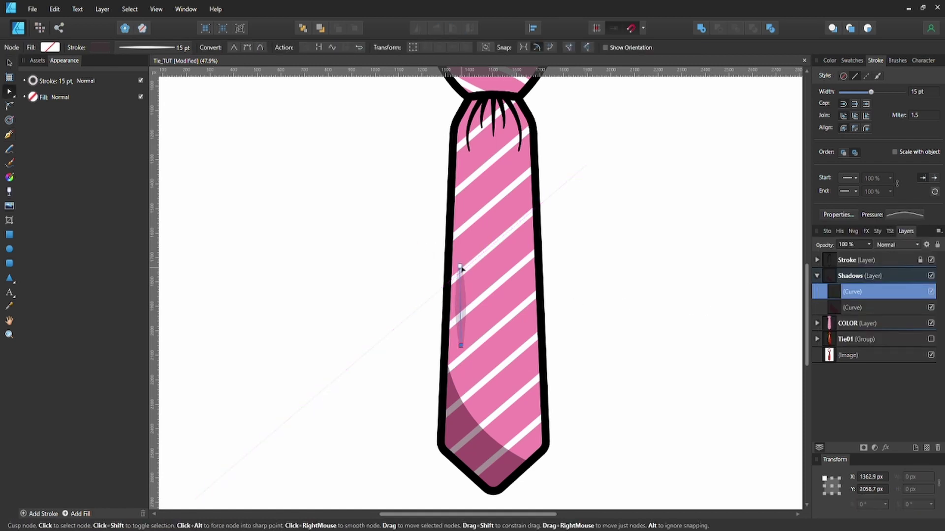
{"action": "left_click", "coordinate": [461, 269]}
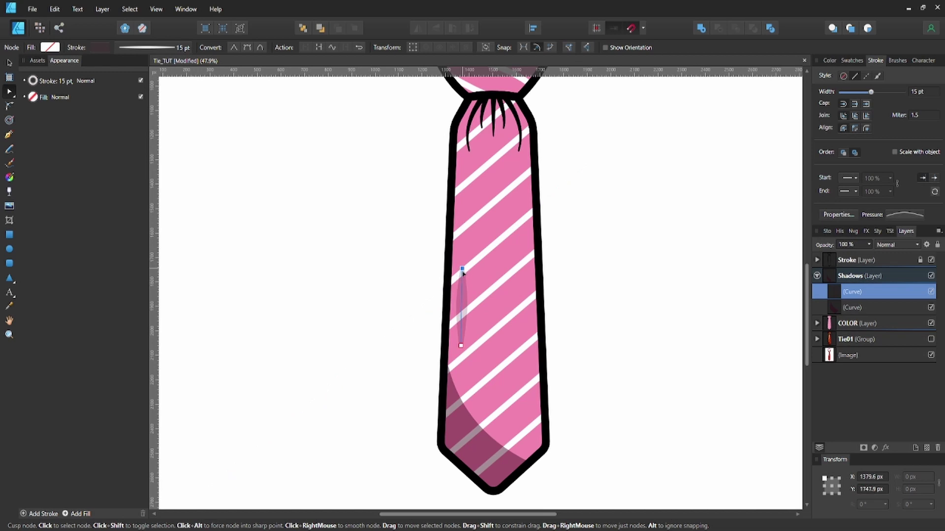
{"action": "left_click", "coordinate": [576, 274]}
Draw a second vertical Pen line about 383 px long inside the tie body's right edge, above the tip.
{"action": "scroll", "coordinate": [490, 256], "scroll_direction": "down", "scroll_amount": 2}
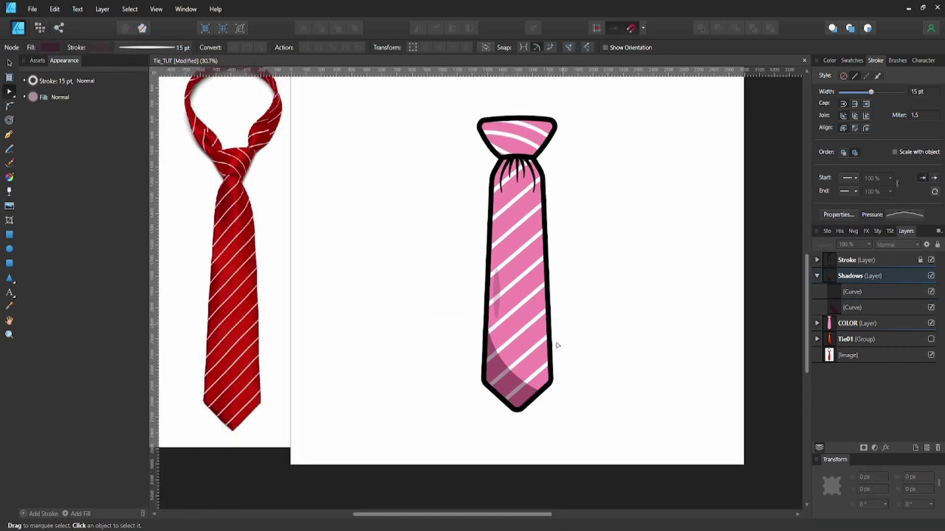
{"action": "scroll", "coordinate": [526, 353], "scroll_direction": "up", "scroll_amount": 2}
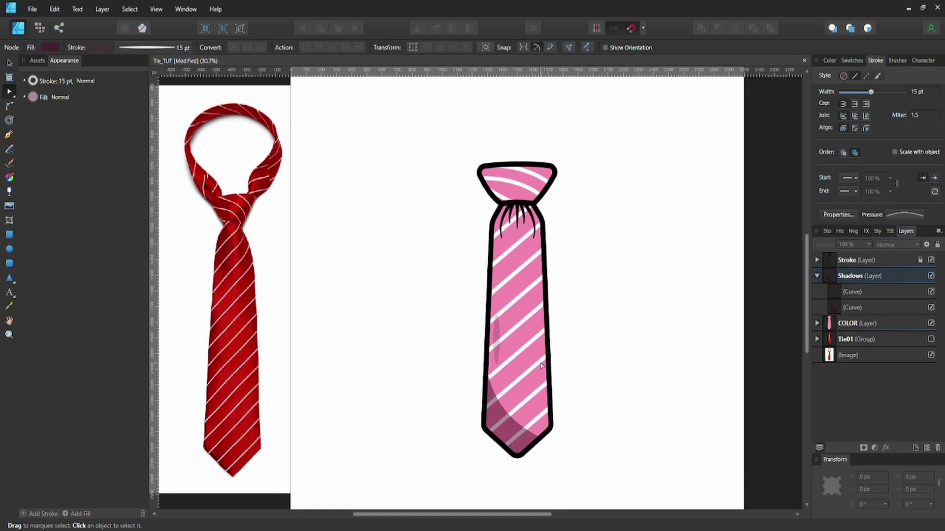
{"action": "scroll", "coordinate": [541, 371], "scroll_direction": "up", "scroll_amount": 2}
{"action": "key", "text": "p"}
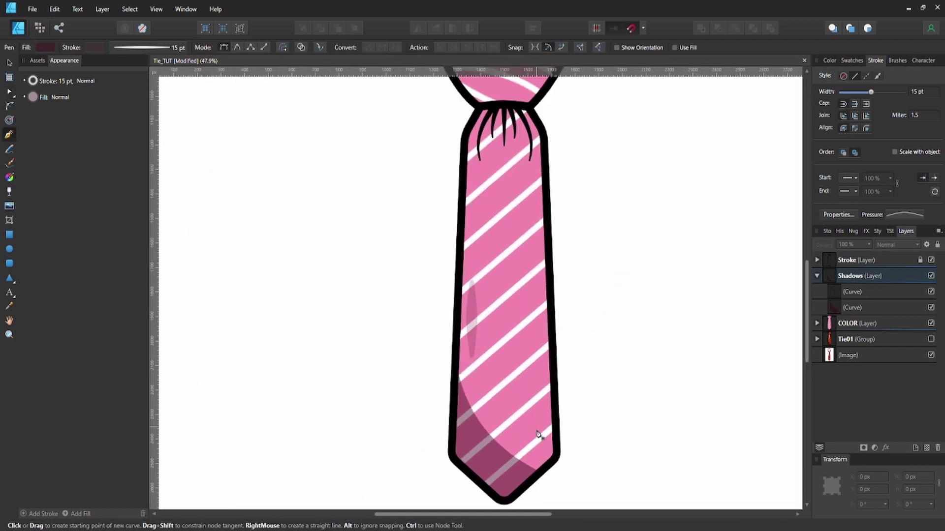
{"action": "left_click", "coordinate": [542, 437]}
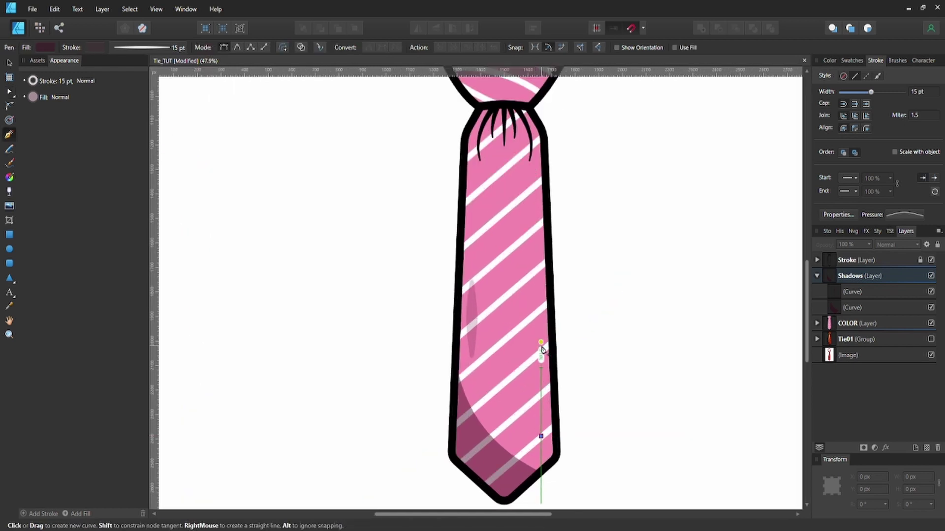
{"action": "left_click", "coordinate": [542, 349]}
Tilt the second line by moving its upper node slightly left, and shift the whole line left to X 1651.4 px.
{"action": "key", "text": "v"}
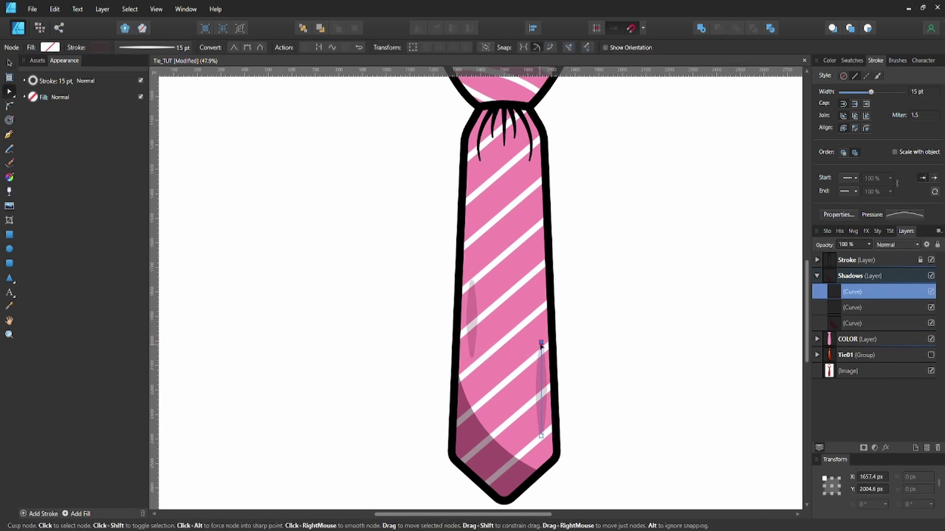
{"action": "left_click_drag", "start_coordinate": [539, 344], "coordinate": [538, 342]}
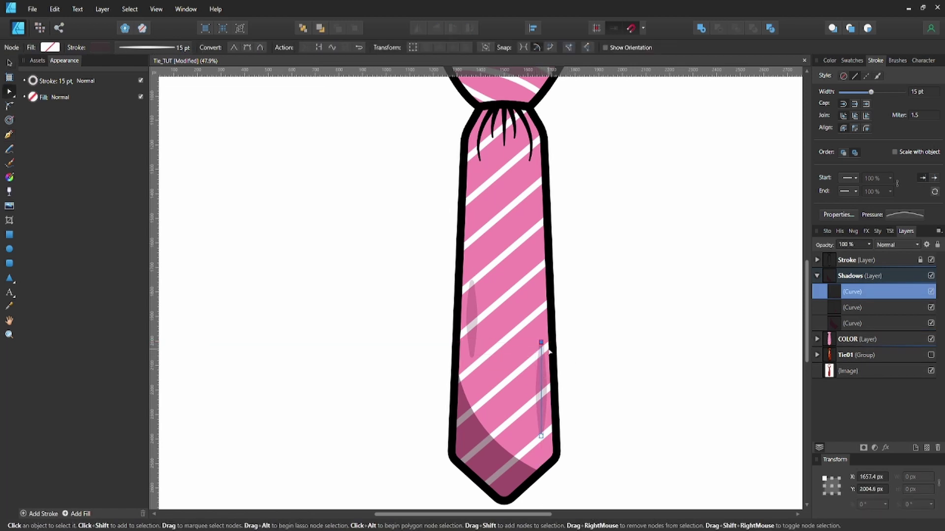
{"action": "key", "text": "v"}
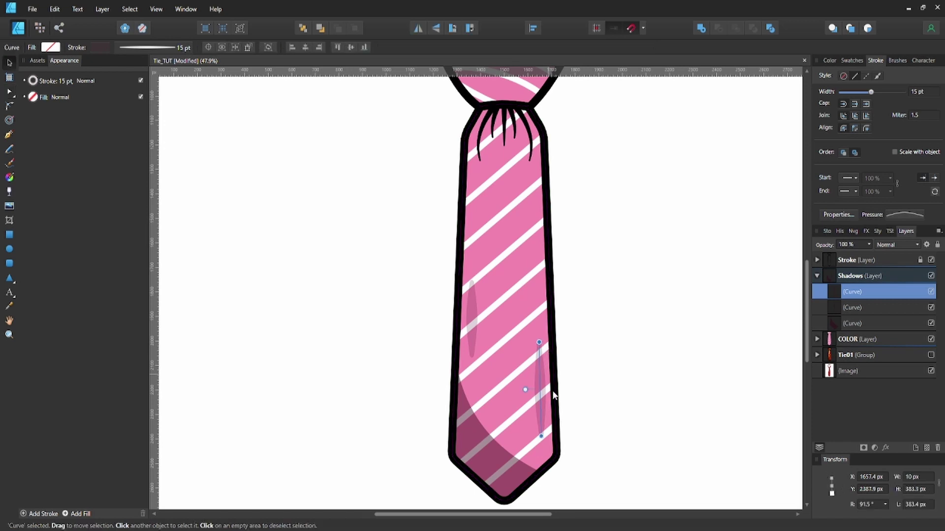
{"action": "left_click_drag", "start_coordinate": [535, 433], "coordinate": [534, 433]}
Set the second line's stroke opacity to about 25%.
{"action": "left_click", "coordinate": [93, 47]}
{"action": "left_click_drag", "start_coordinate": [110, 183], "coordinate": [100, 184]}
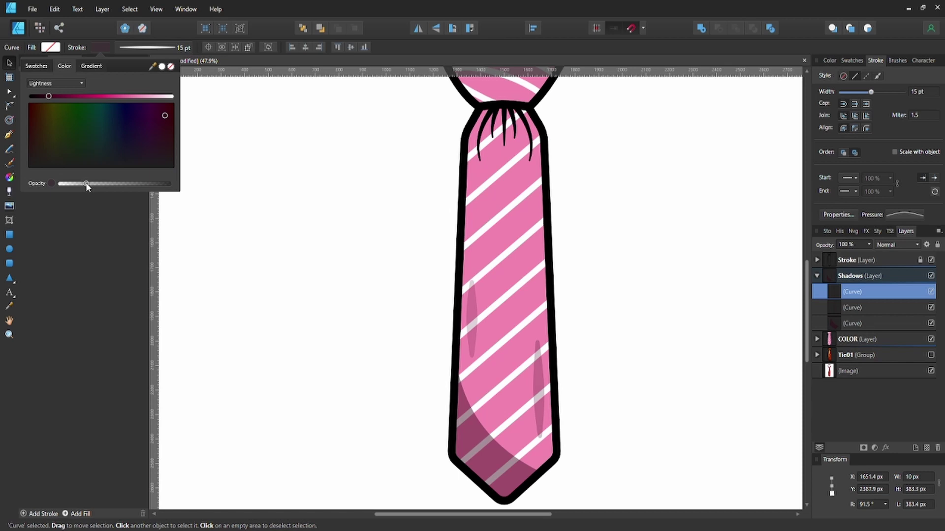
{"action": "left_click", "coordinate": [171, 240]}
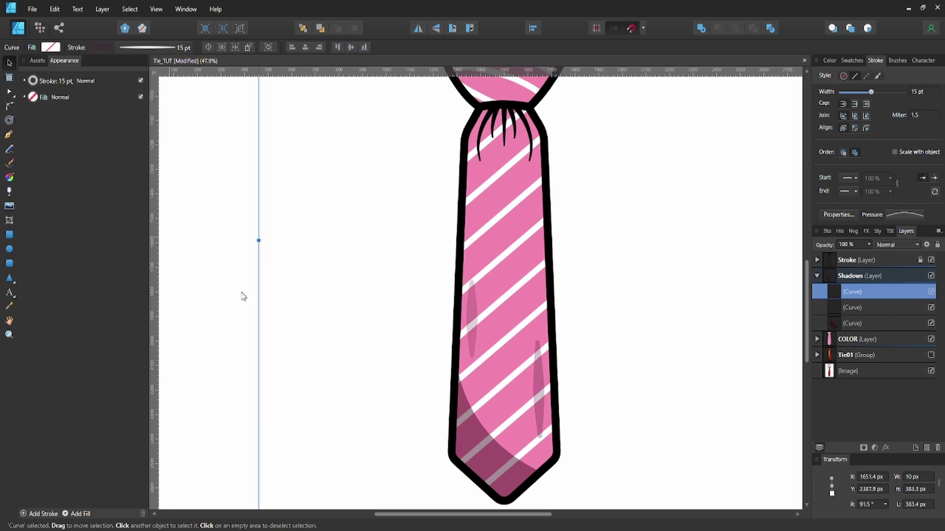
Draw a closed four-node Pen shape about 335 px wide across the bottom of the knot, with its corners on the black outline.
{"action": "scroll", "coordinate": [260, 290], "scroll_direction": "down", "scroll_amount": 3}
{"action": "left_click_drag", "start_coordinate": [354, 268], "coordinate": [383, 316]}
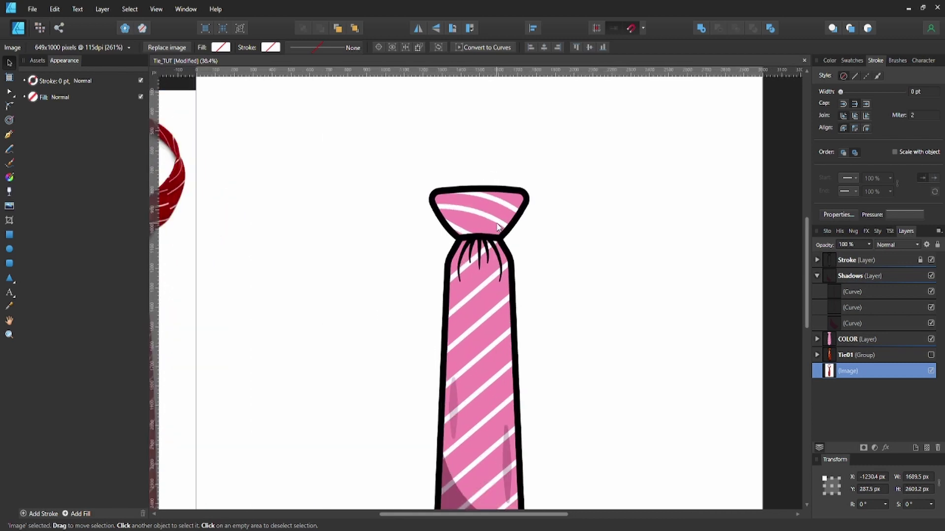
{"action": "scroll", "coordinate": [478, 247], "scroll_direction": "up", "scroll_amount": 2}
{"action": "scroll", "coordinate": [467, 211], "scroll_direction": "up", "scroll_amount": 2}
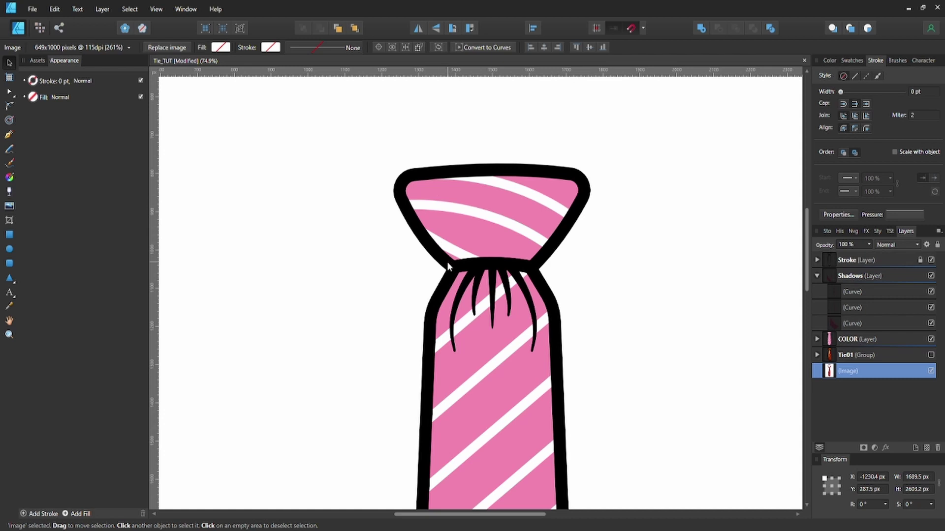
{"action": "key", "text": "p"}
{"action": "left_click", "coordinate": [426, 243]}
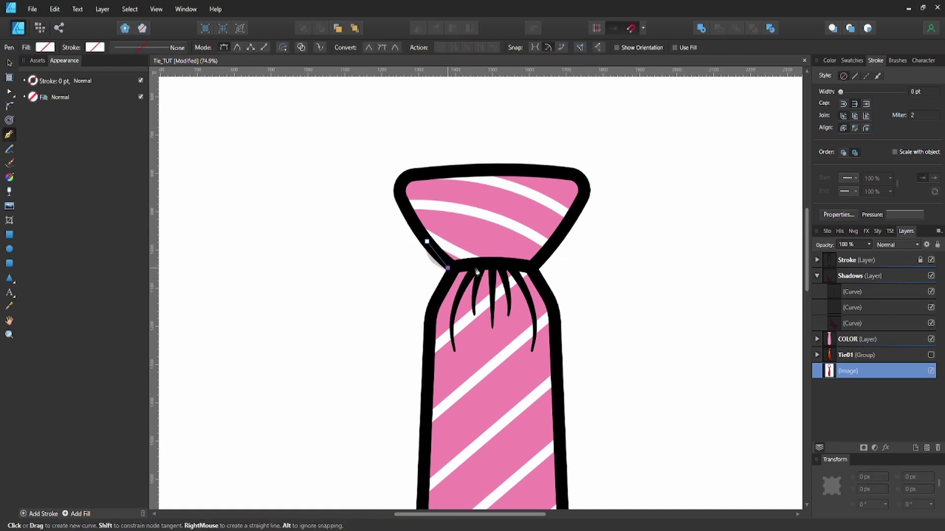
{"action": "left_click", "coordinate": [447, 268]}
{"action": "left_click", "coordinate": [534, 264]}
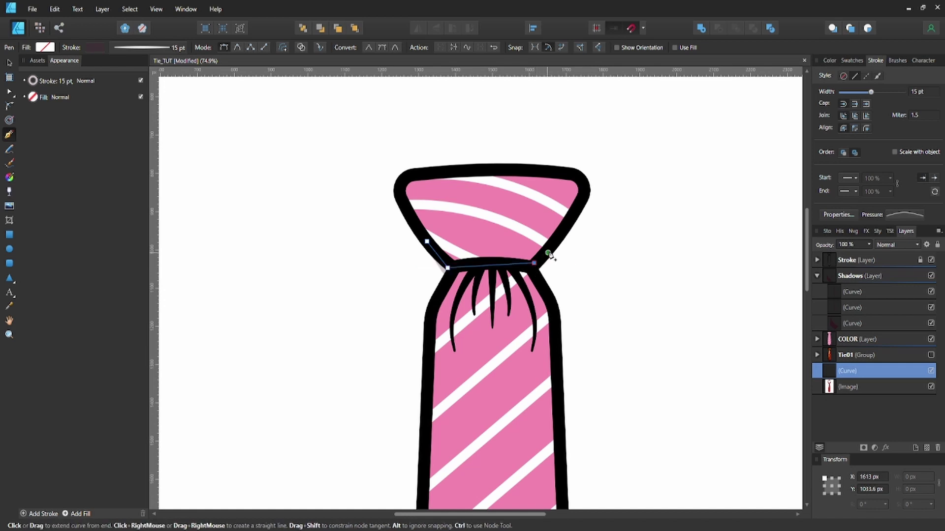
{"action": "left_click", "coordinate": [551, 241]}
{"action": "left_click", "coordinate": [427, 242]}
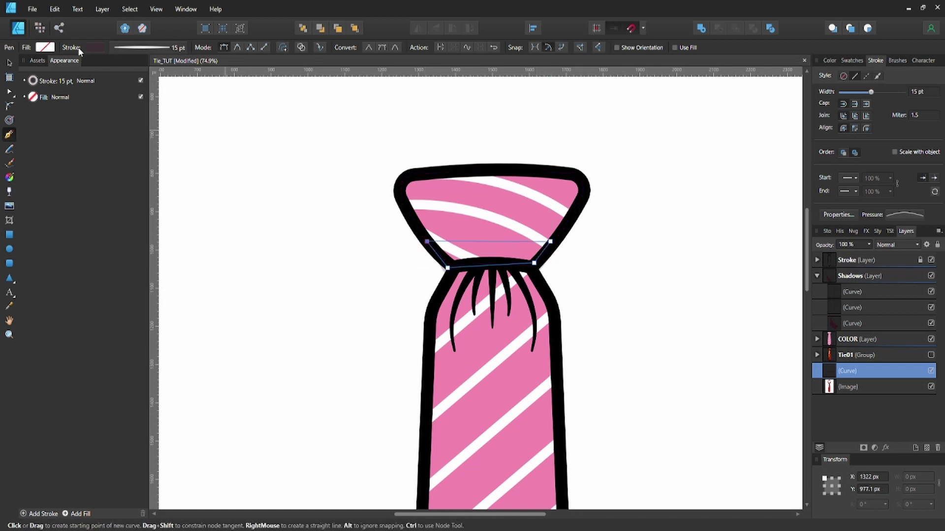
Give the knot shape no stroke and the recent deep maroon fill, and place it inside the Shadows layer.
{"action": "left_click", "coordinate": [94, 47]}
{"action": "left_click", "coordinate": [165, 67]}
{"action": "left_click", "coordinate": [31, 66]}
{"action": "left_click", "coordinate": [33, 83]}
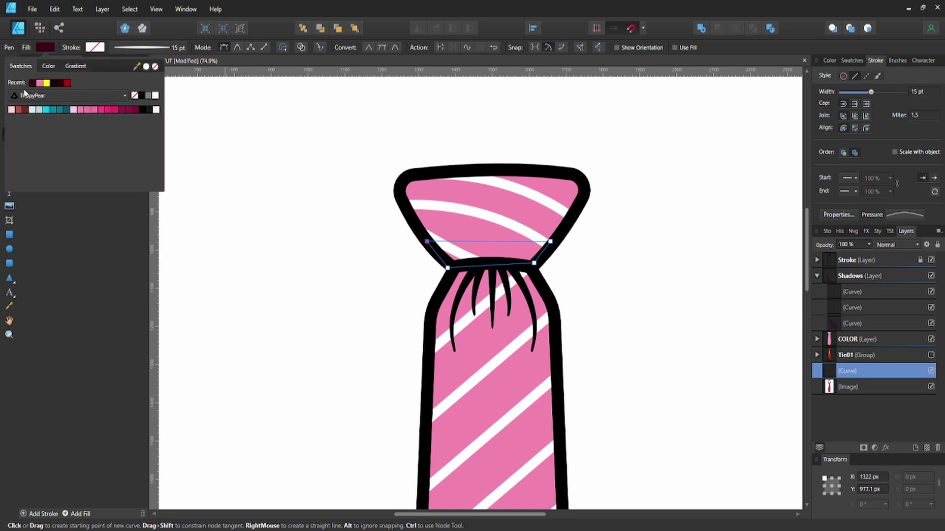
{"action": "left_click", "coordinate": [860, 376]}
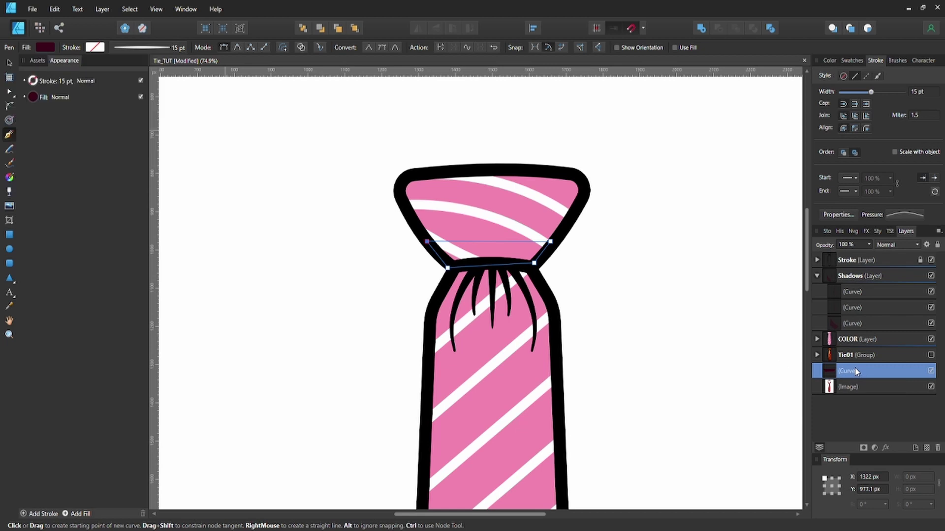
{"action": "left_click_drag", "start_coordinate": [859, 375], "coordinate": [852, 323]}
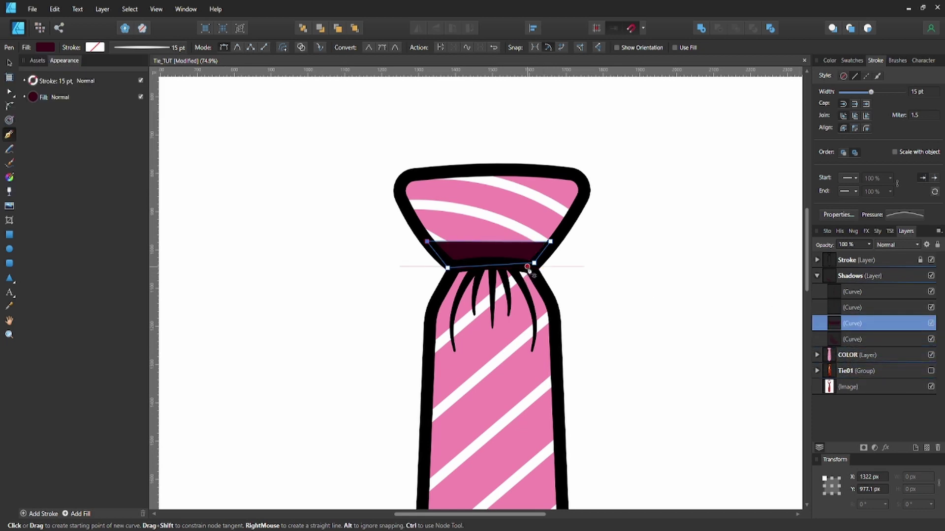
Bend the knot shadow's upper edge upward and lower its two upper corner nodes by 20 px.
{"action": "key", "text": "a"}
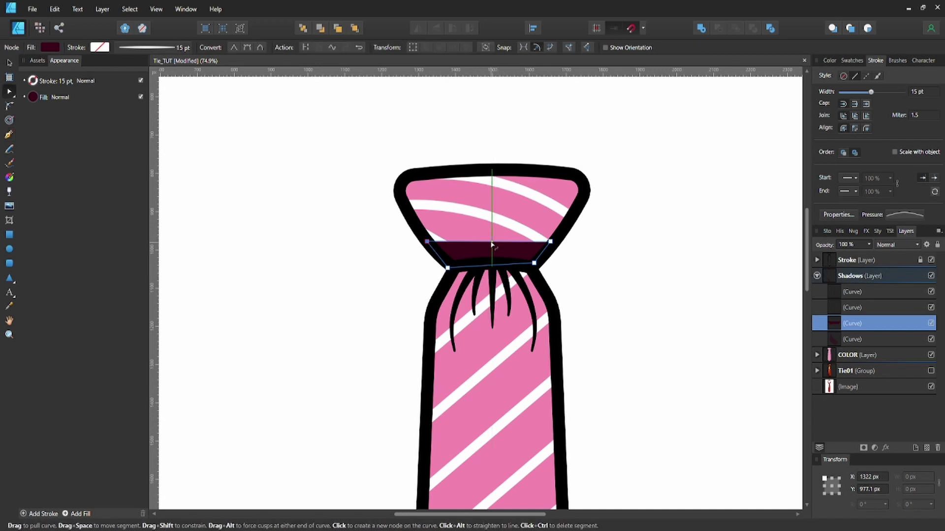
{"action": "left_click_drag", "start_coordinate": [492, 243], "coordinate": [492, 237]}
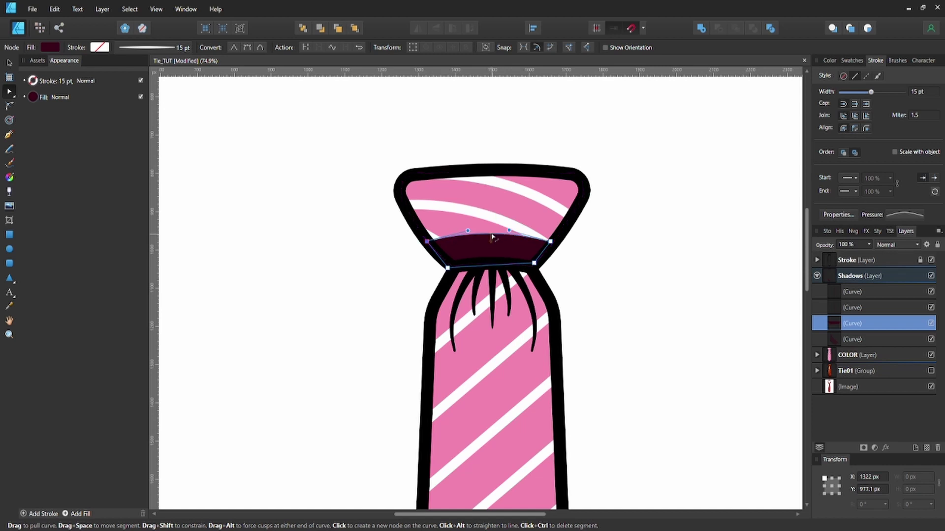
{"action": "left_click", "coordinate": [550, 241]}
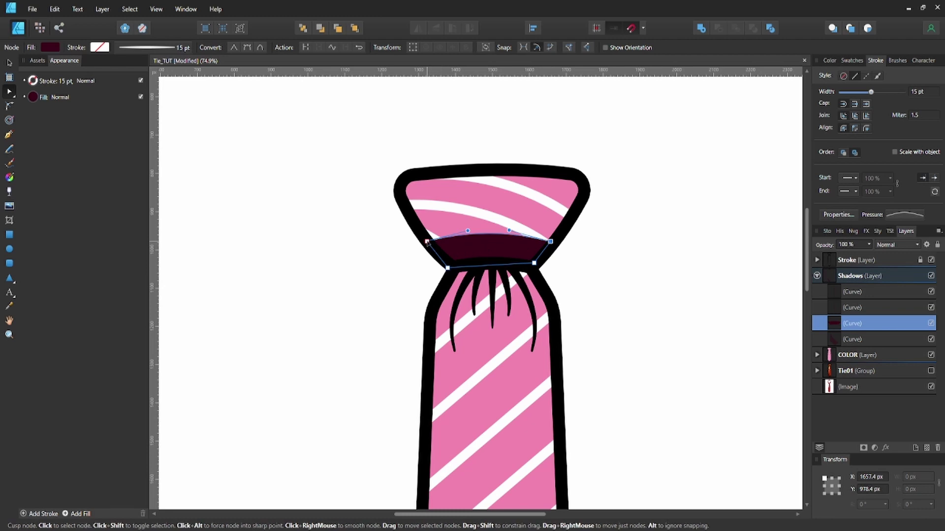
{"action": "left_click", "coordinate": [427, 241], "text": "shift"}
{"action": "key", "text": "shift+Down"}
{"action": "key", "text": "shift+Down"}
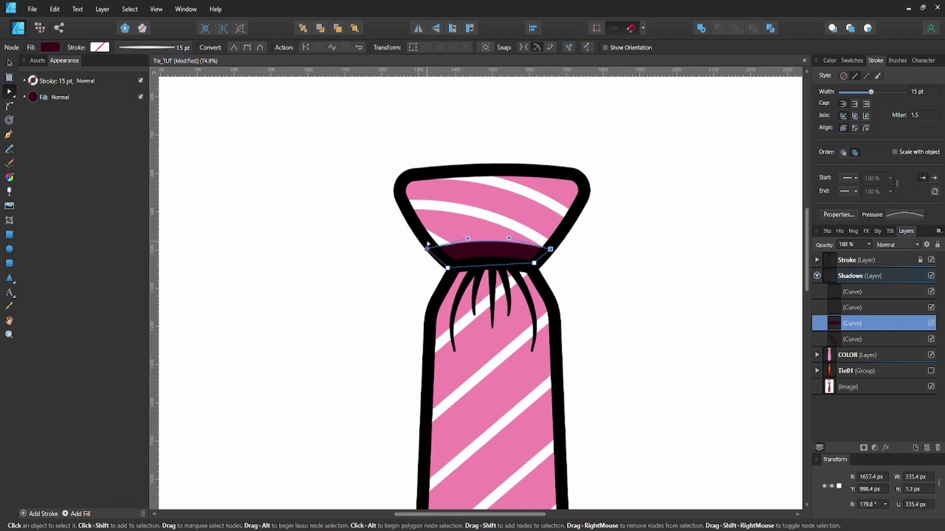
Nudge the knot shadow's upper-left node right to X 1331 px, within the black outline.
{"action": "left_click", "coordinate": [427, 246]}
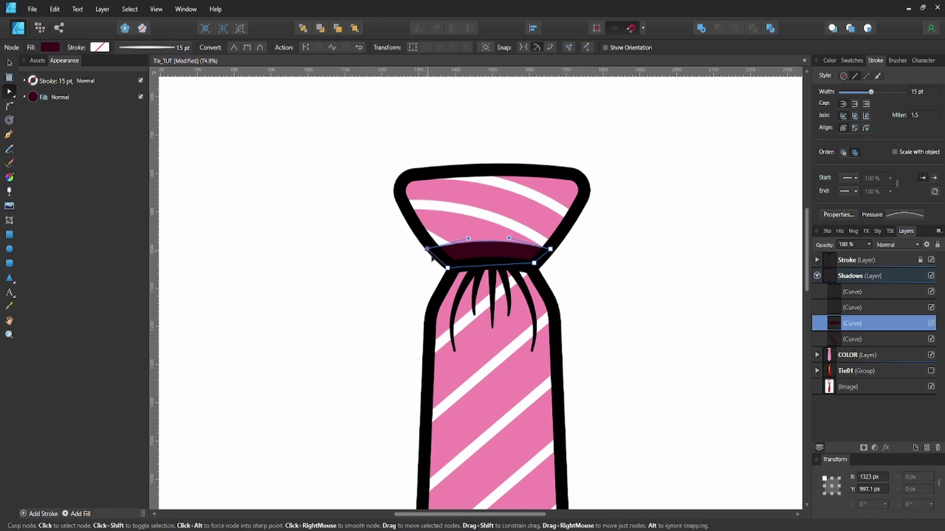
{"action": "key", "text": "Right"}
{"action": "key", "text": "Right"}
{"action": "key", "text": "Right"}
{"action": "key", "text": "Right"}
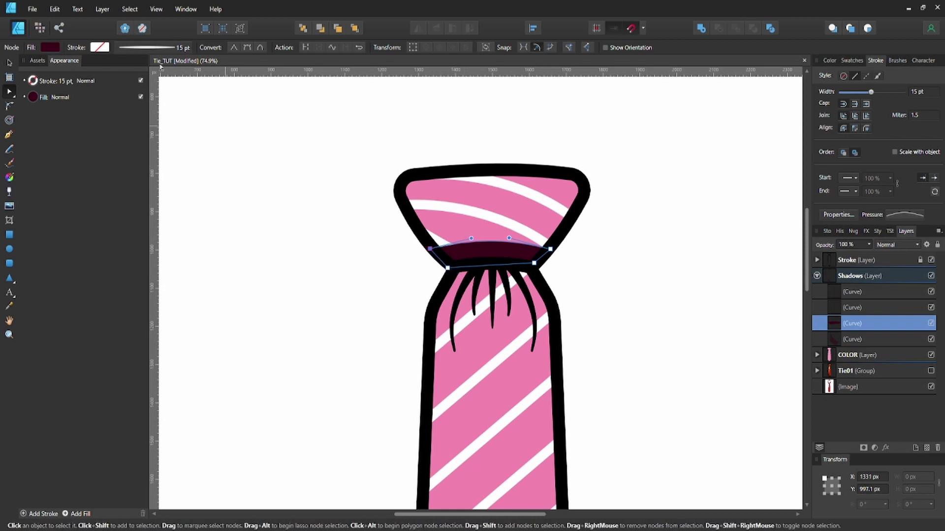
Lower the knot shadow's fill opacity to about half.
{"action": "left_click", "coordinate": [51, 48]}
{"action": "left_click", "coordinate": [97, 183]}
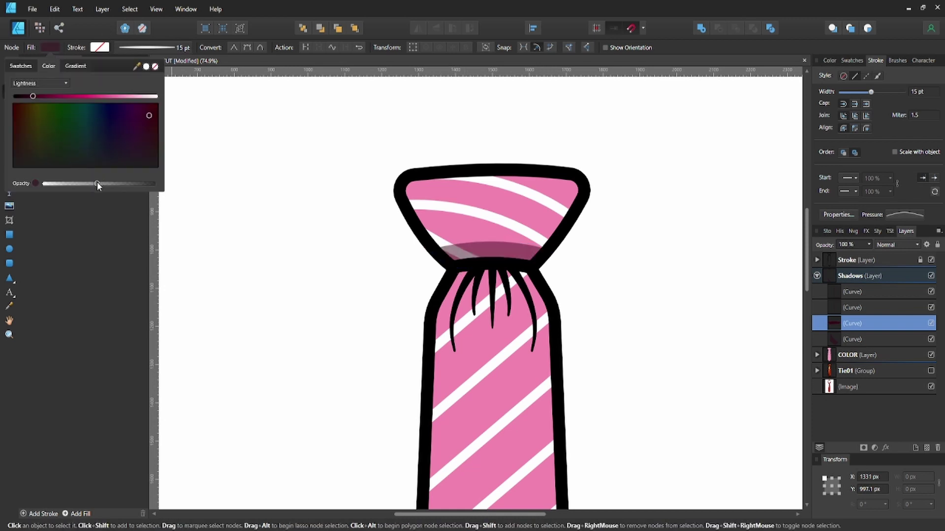
{"action": "left_click", "coordinate": [443, 329]}
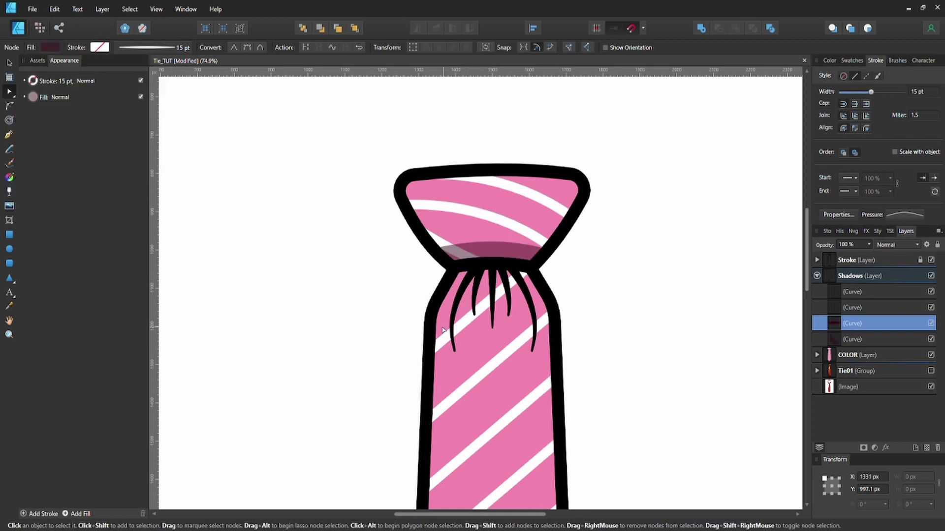
Draw a closed six-node shadow shape over the tie's gathered top, just below the knot, within the black outline.
{"action": "key", "text": "v"}
{"action": "left_click", "coordinate": [355, 315]}
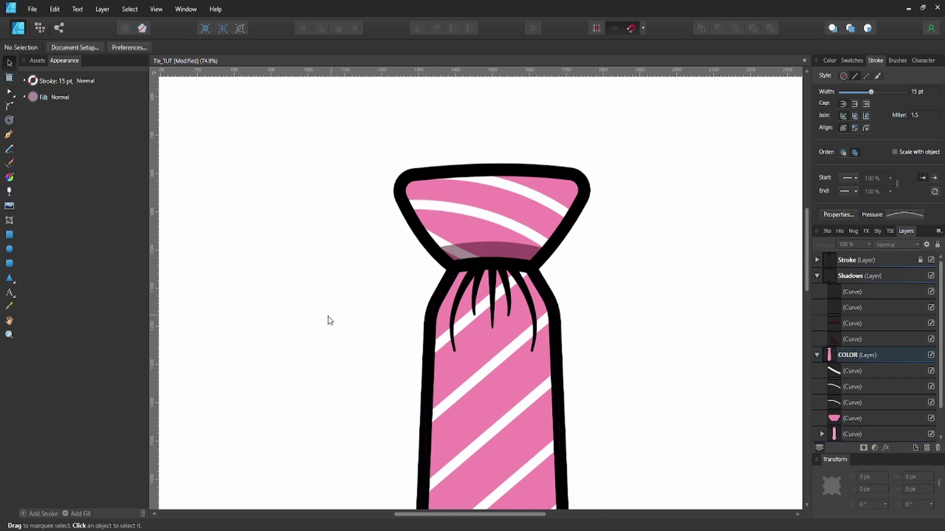
{"action": "left_click", "coordinate": [440, 302]}
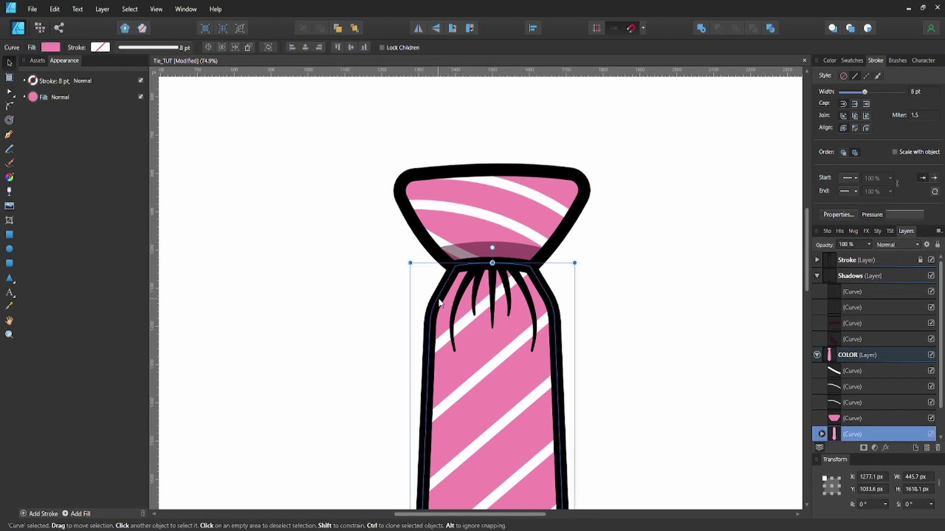
{"action": "key", "text": "p"}
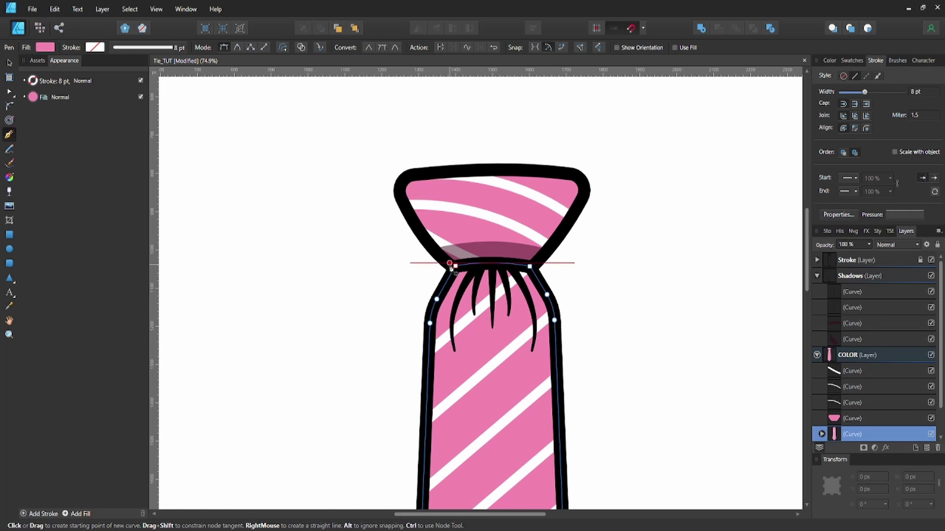
{"action": "left_click", "coordinate": [433, 307]}
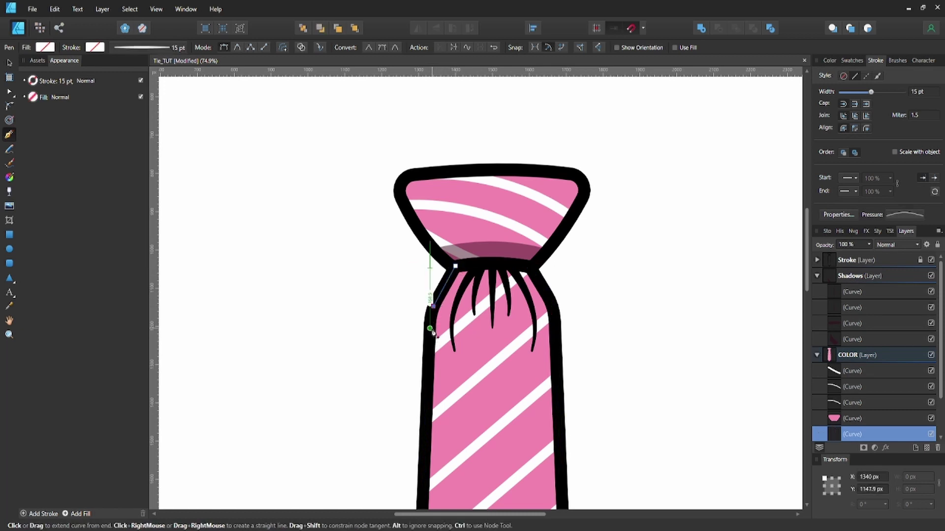
{"action": "left_click", "coordinate": [430, 329]}
{"action": "left_click", "coordinate": [550, 301]}
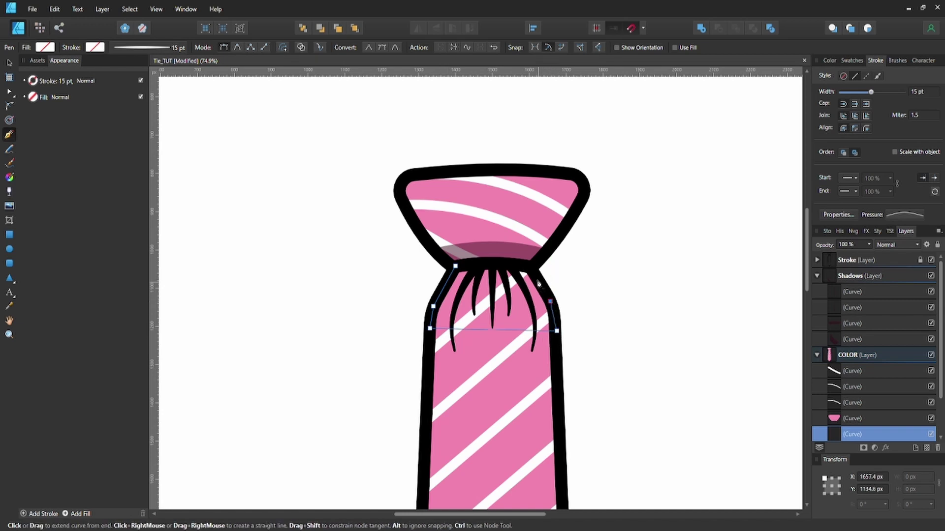
{"action": "left_click", "coordinate": [531, 268]}
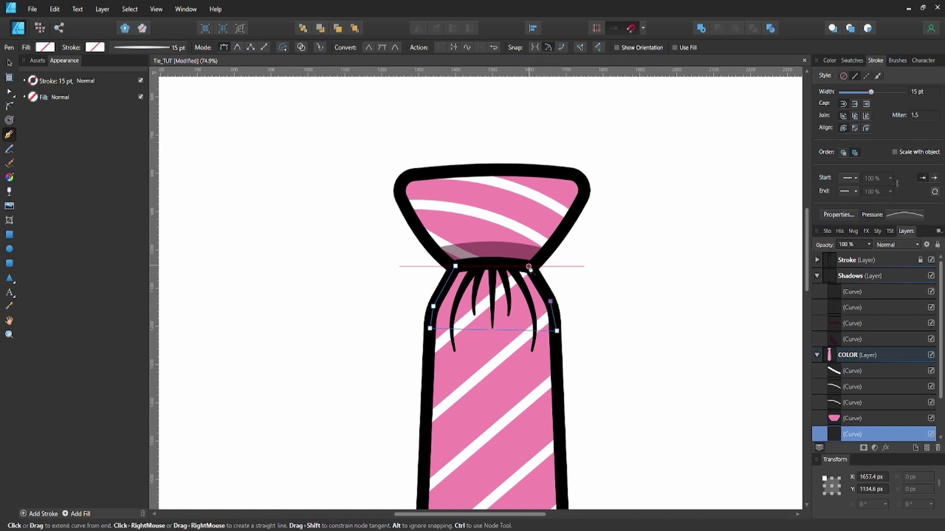
{"action": "left_click", "coordinate": [456, 268]}
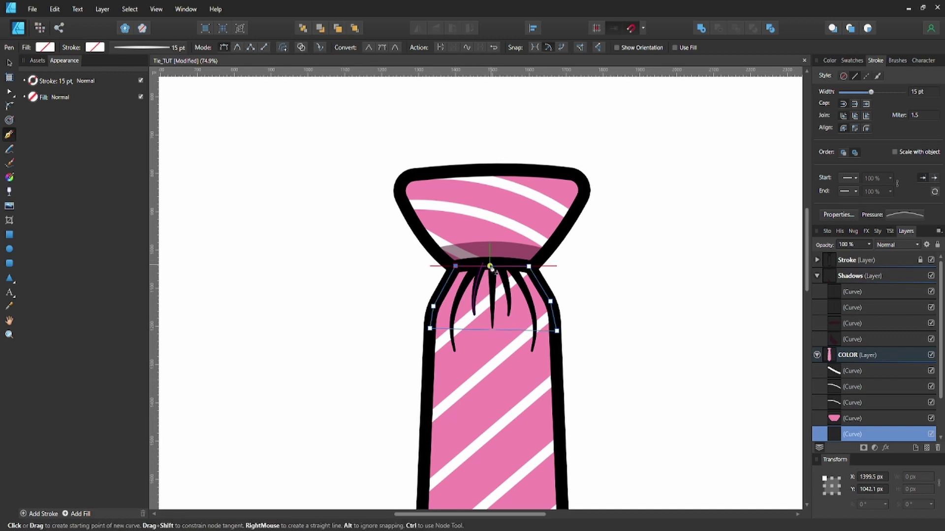
Bend the new shadow shape's upper edge slightly upward and its lower edge downward into a curve.
{"action": "key", "text": "a"}
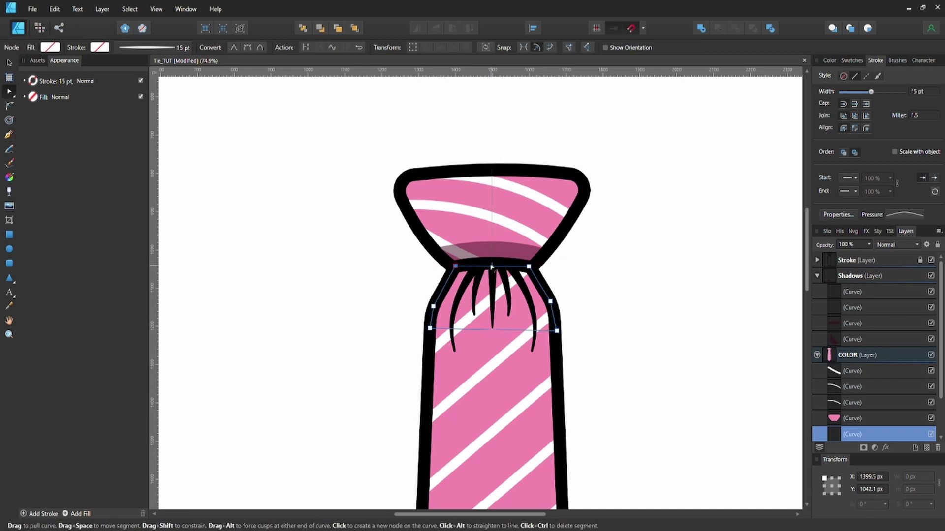
{"action": "left_click_drag", "start_coordinate": [492, 266], "coordinate": [493, 259]}
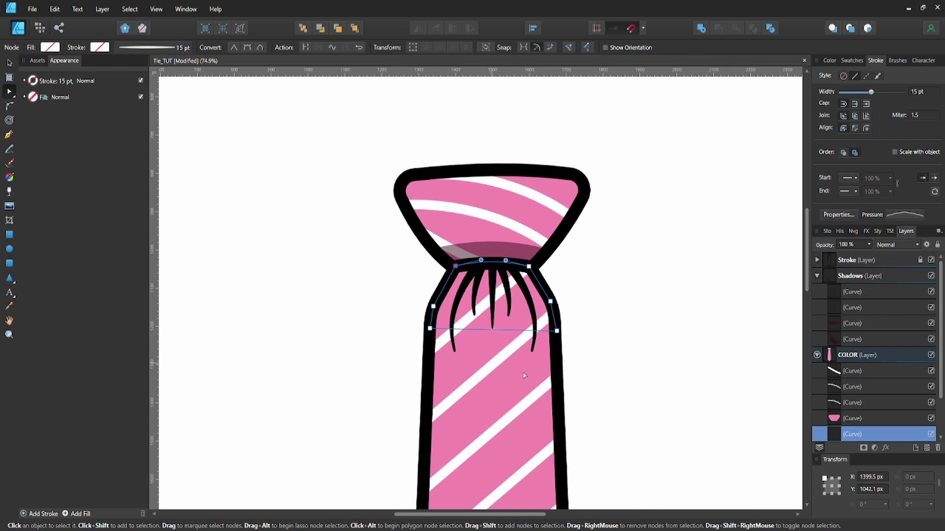
{"action": "left_click_drag", "start_coordinate": [494, 333], "coordinate": [495, 346]}
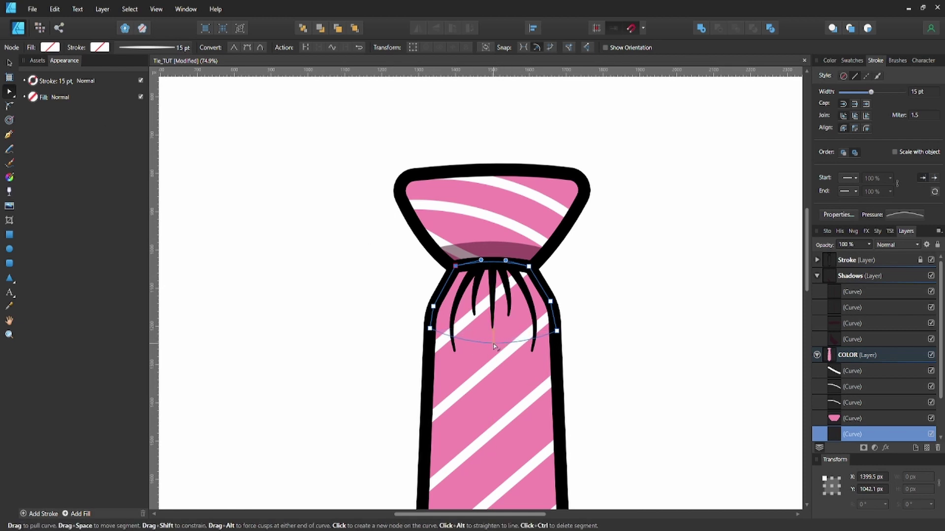
Fill the gathered-top shadow with the recent deep maroon and lower its fill opacity to about 30%.
{"action": "left_click", "coordinate": [50, 47]}
{"action": "left_click", "coordinate": [32, 82]}
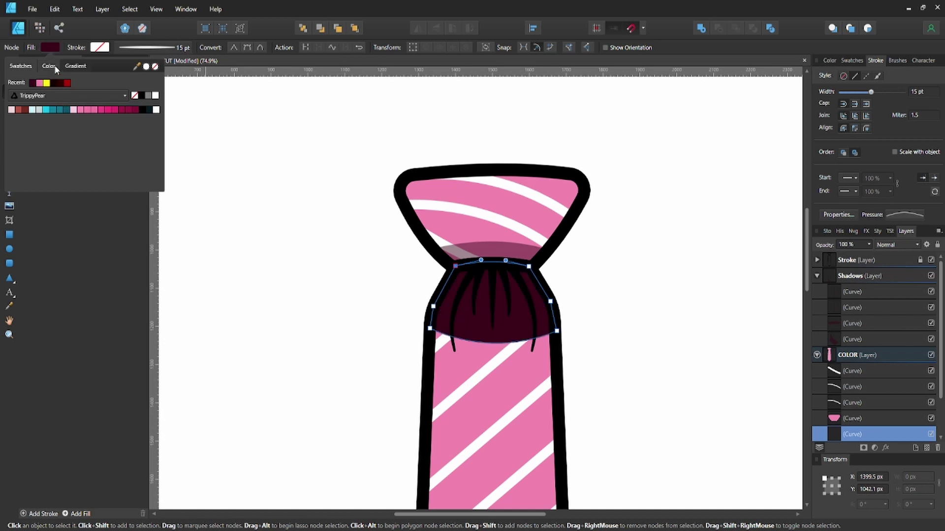
{"action": "left_click", "coordinate": [54, 67]}
{"action": "left_click_drag", "start_coordinate": [91, 185], "coordinate": [75, 184]}
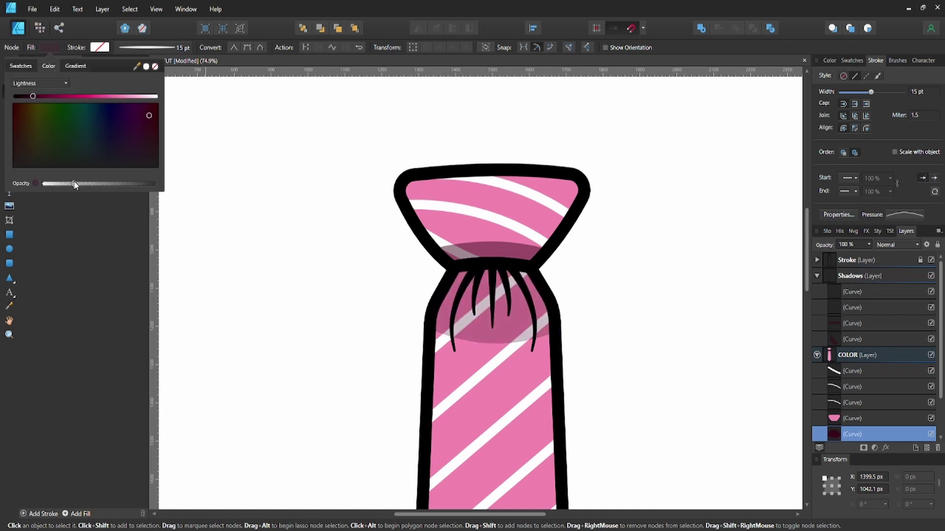
{"action": "left_click", "coordinate": [267, 240]}
{"action": "left_click", "coordinate": [265, 239]}
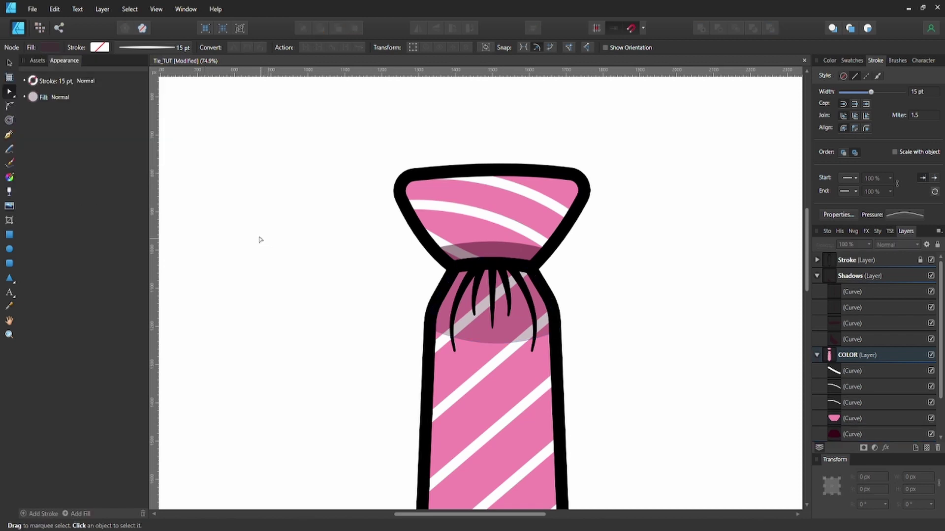
Reduce the gathered-top shadow's fill opacity further to about 15%.
{"action": "scroll", "coordinate": [260, 240], "scroll_direction": "down", "scroll_amount": 5}
{"action": "left_click_drag", "start_coordinate": [256, 246], "coordinate": [346, 246]}
{"action": "scroll", "coordinate": [325, 246], "scroll_direction": "down", "scroll_amount": 2}
{"action": "scroll", "coordinate": [375, 242], "scroll_direction": "up", "scroll_amount": 2}
{"action": "scroll", "coordinate": [440, 257], "scroll_direction": "up", "scroll_amount": 1}
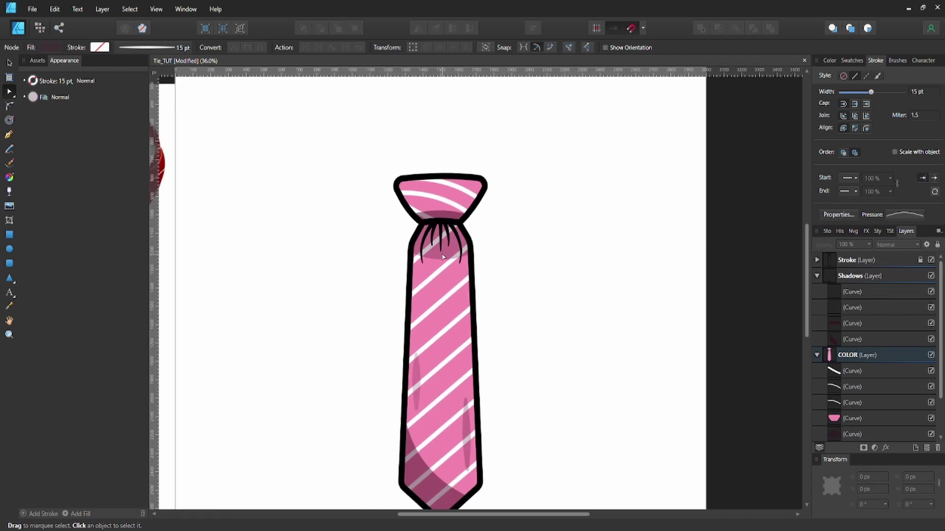
{"action": "left_click", "coordinate": [445, 256]}
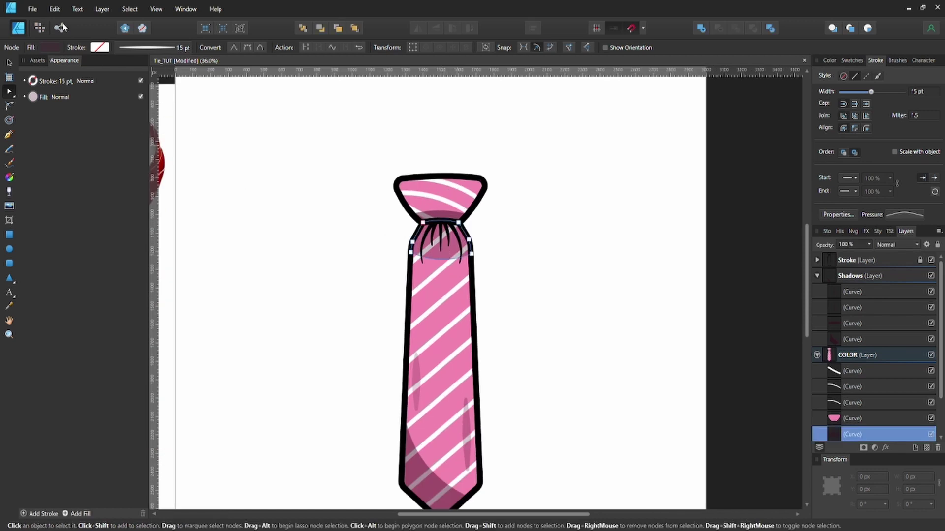
{"action": "left_click", "coordinate": [55, 47]}
{"action": "left_click", "coordinate": [61, 184]}
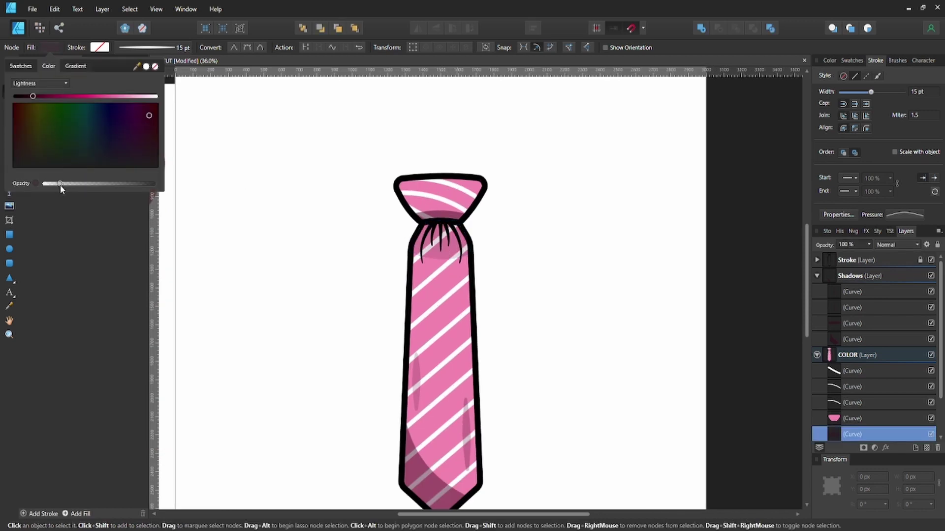
{"action": "left_click", "coordinate": [211, 208]}
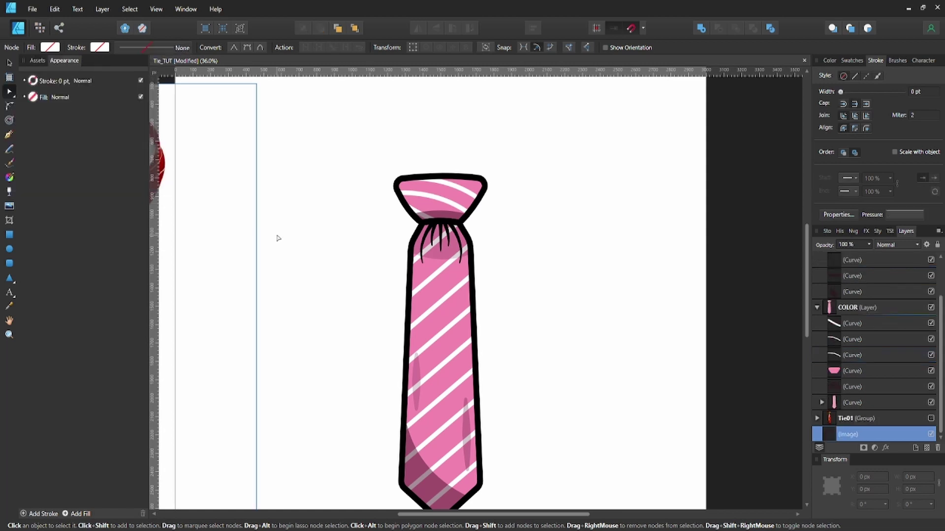
Collapse the COLOR and Shadows layers and add a layer named Highlight directly above Shadows.
{"action": "scroll", "coordinate": [516, 279], "scroll_direction": "down", "scroll_amount": 3}
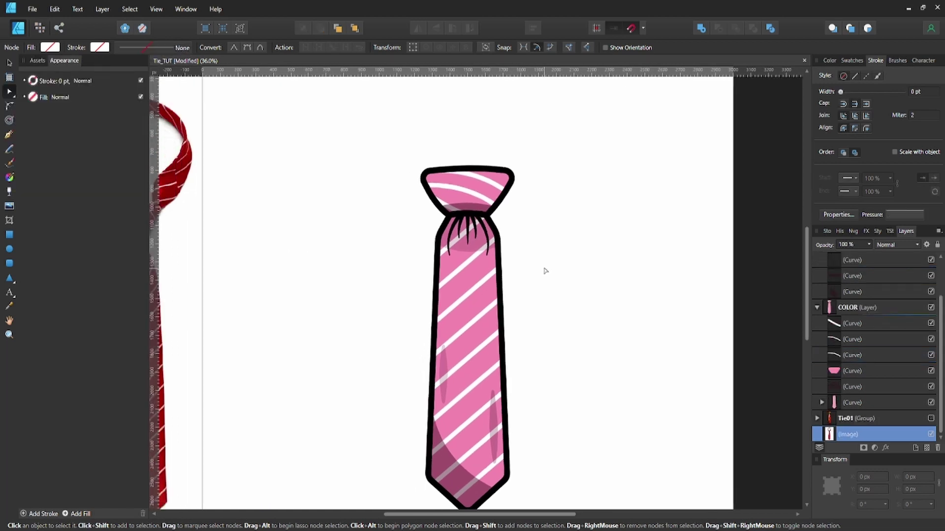
{"action": "left_click", "coordinate": [818, 306]}
{"action": "left_click", "coordinate": [816, 277]}
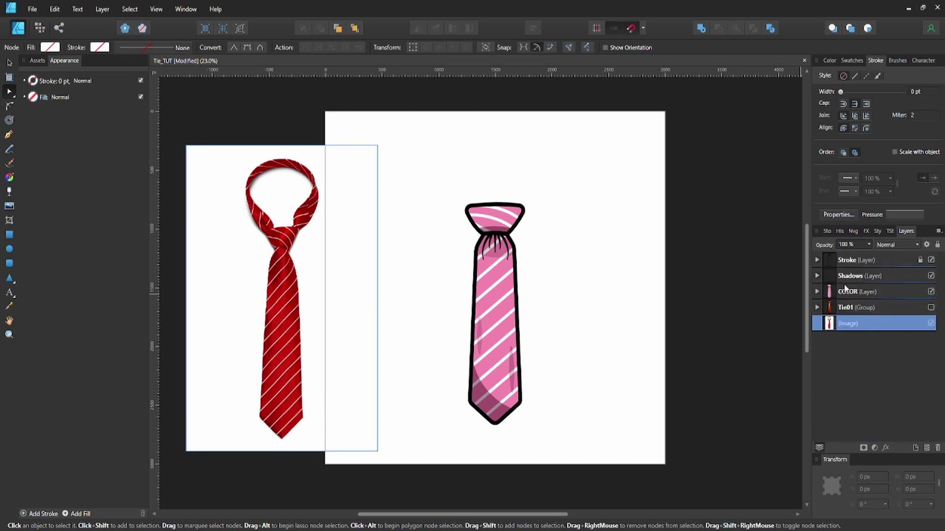
{"action": "left_click", "coordinate": [850, 276]}
{"action": "key", "text": "ctrl+shift+n"}
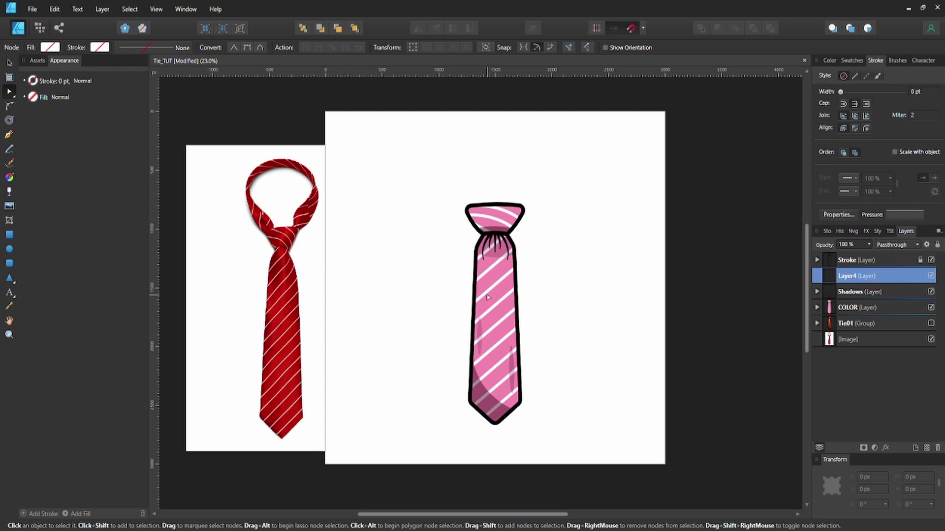
{"action": "double_click", "coordinate": [850, 276]}
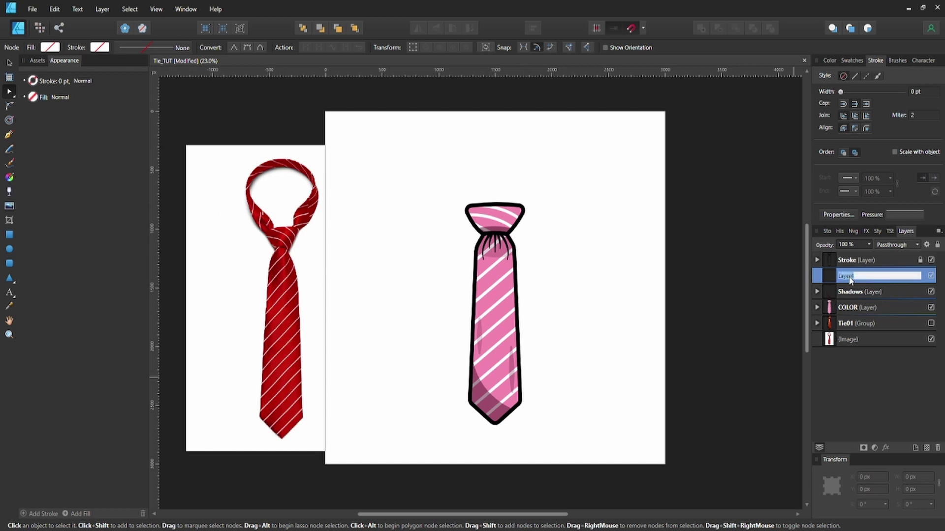
{"action": "type", "text": "Highlight"}
{"action": "key", "text": "Return"}
Draw a horizontal line about 343 px long across the upper part of the knot on the Highlight layer.
{"action": "scroll", "coordinate": [496, 216], "scroll_direction": "up", "scroll_amount": 2}
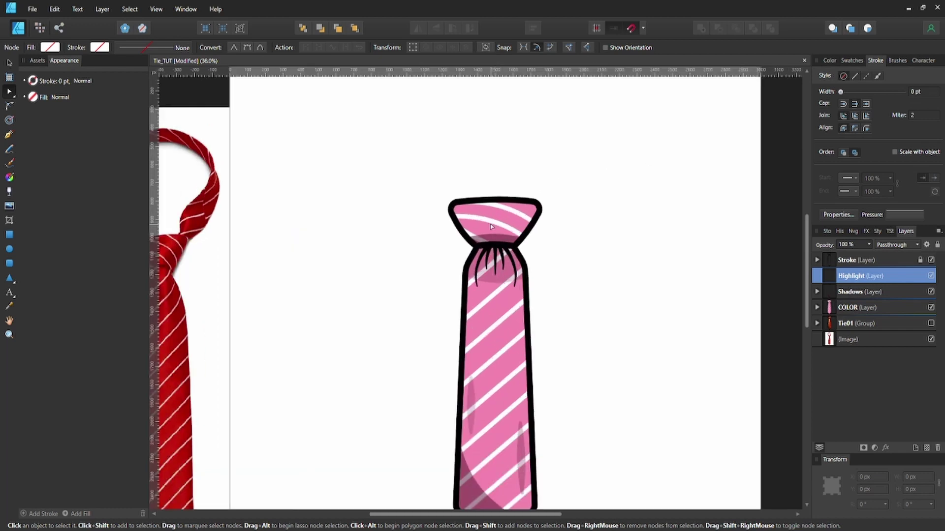
{"action": "scroll", "coordinate": [464, 215], "scroll_direction": "down", "scroll_amount": 2}
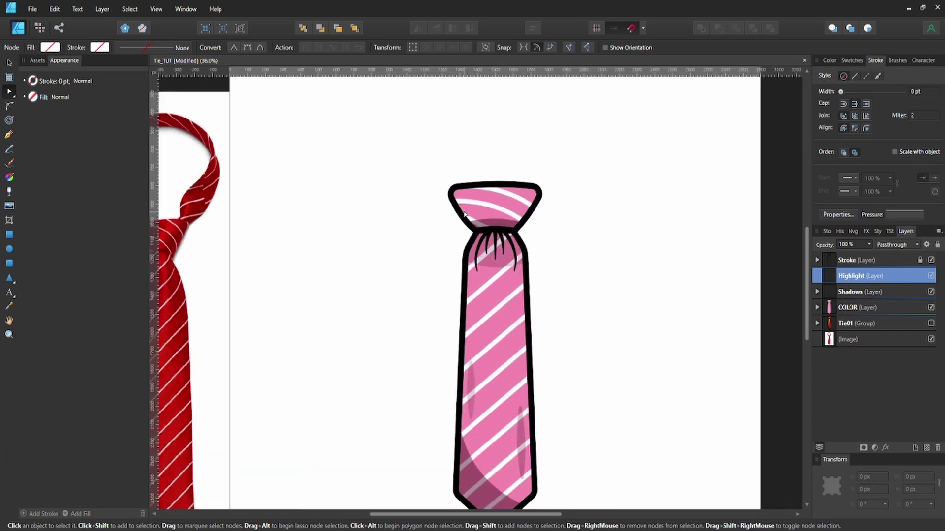
{"action": "key", "text": "p"}
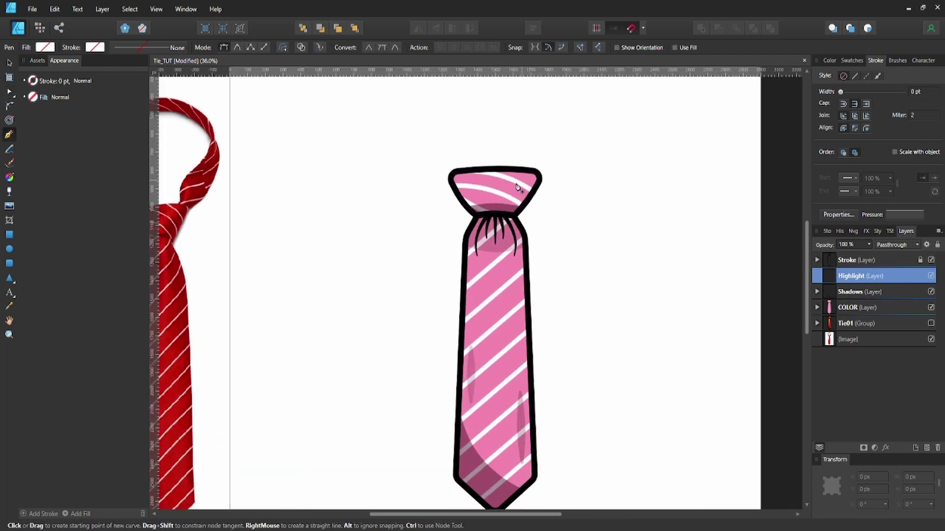
{"action": "scroll", "coordinate": [507, 221], "scroll_direction": "up", "scroll_amount": 3}
{"action": "left_click", "coordinate": [427, 199]}
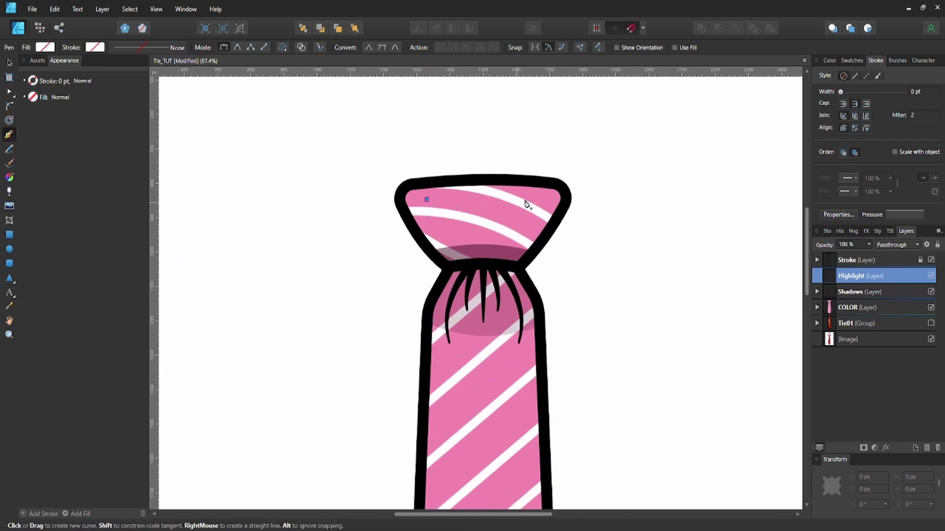
{"action": "left_click", "coordinate": [541, 200]}
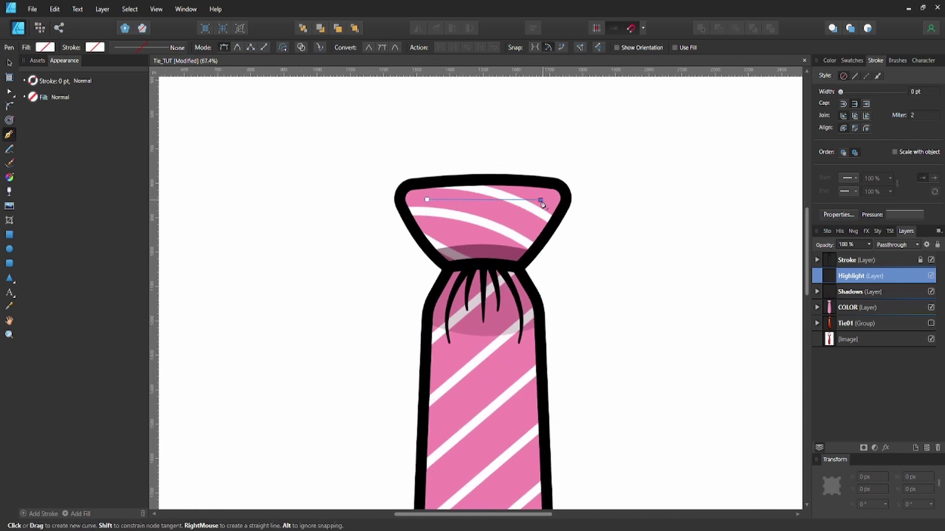
Give the highlight line the recent pink stroke, lighten it to near white, and lower its opacity to about three quarters.
{"action": "left_click", "coordinate": [100, 47]}
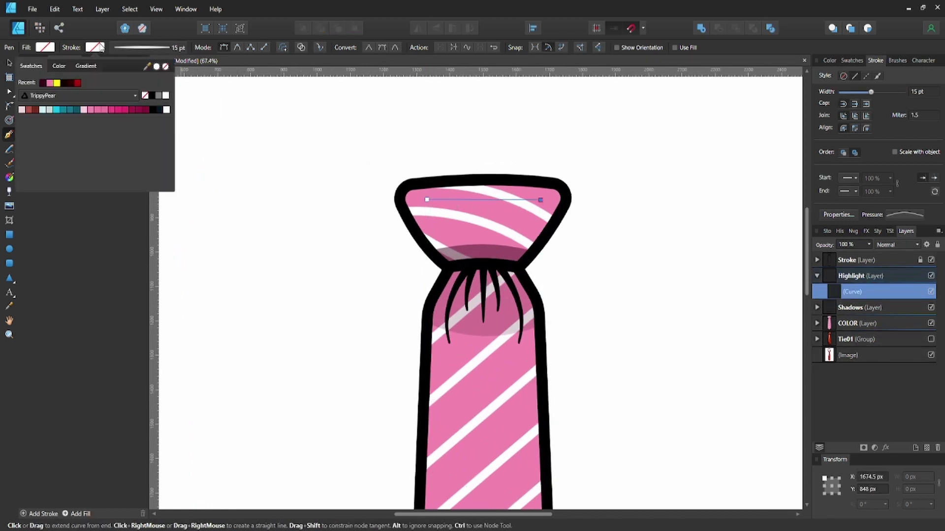
{"action": "left_click", "coordinate": [50, 83]}
{"action": "left_click", "coordinate": [58, 66]}
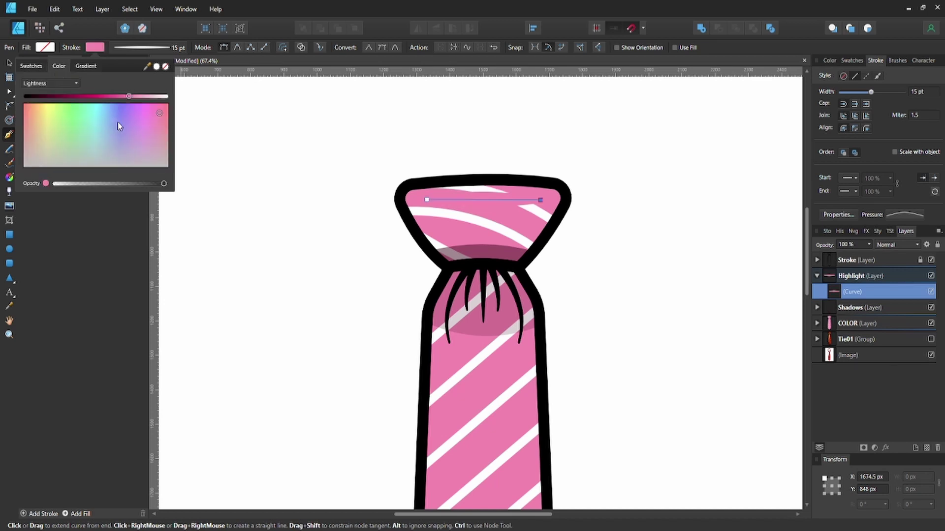
{"action": "left_click", "coordinate": [164, 97]}
{"action": "left_click_drag", "start_coordinate": [161, 99], "coordinate": [159, 100]}
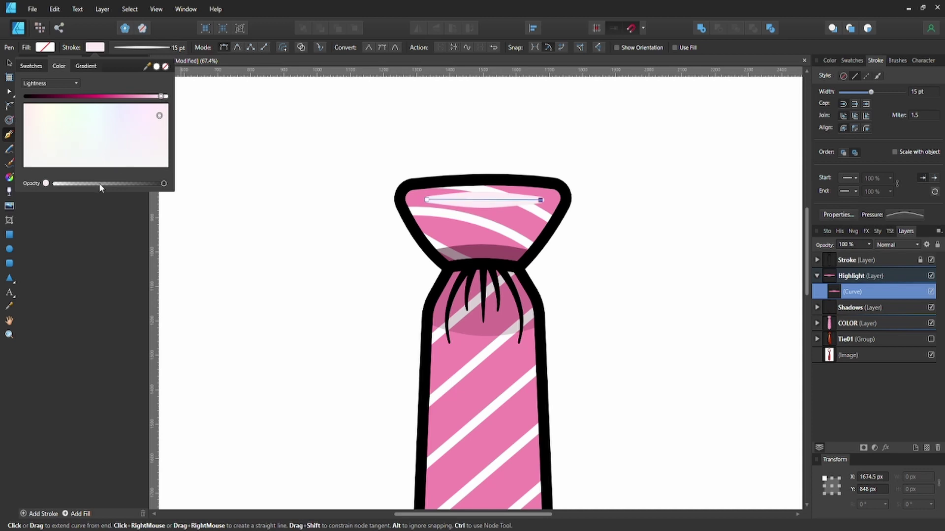
{"action": "left_click_drag", "start_coordinate": [99, 183], "coordinate": [140, 185]}
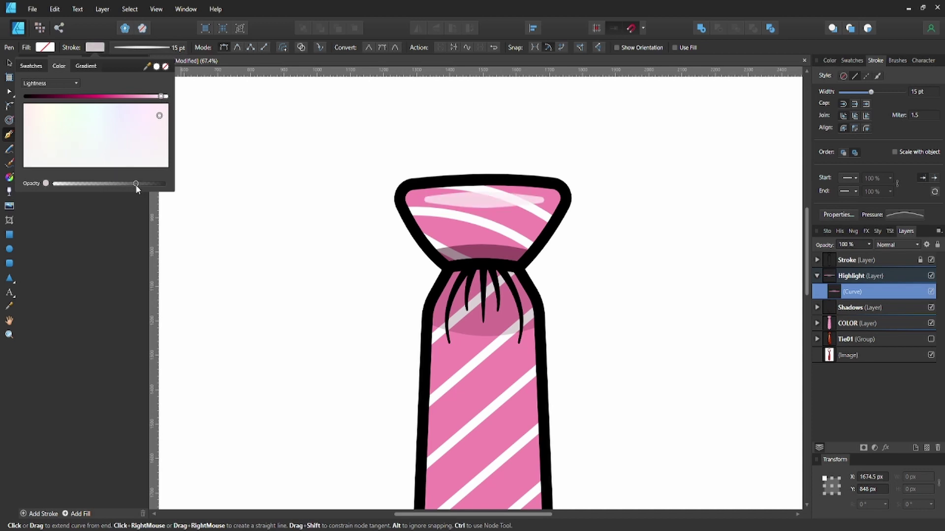
Move the knot's highlight line down 10 px and bend its middle slightly upward.
{"action": "key", "text": "v"}
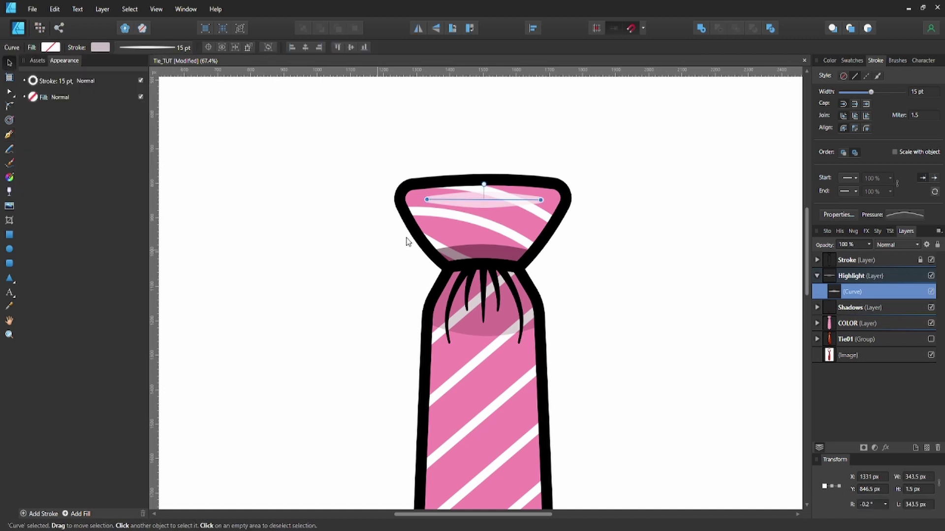
{"action": "key", "text": "shift+Down"}
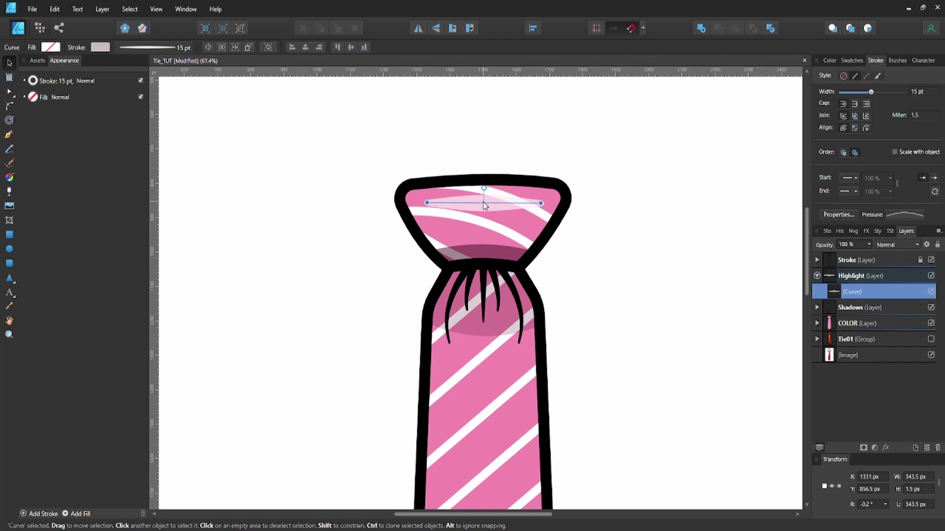
{"action": "key", "text": "a"}
{"action": "left_click_drag", "start_coordinate": [485, 206], "coordinate": [486, 202]}
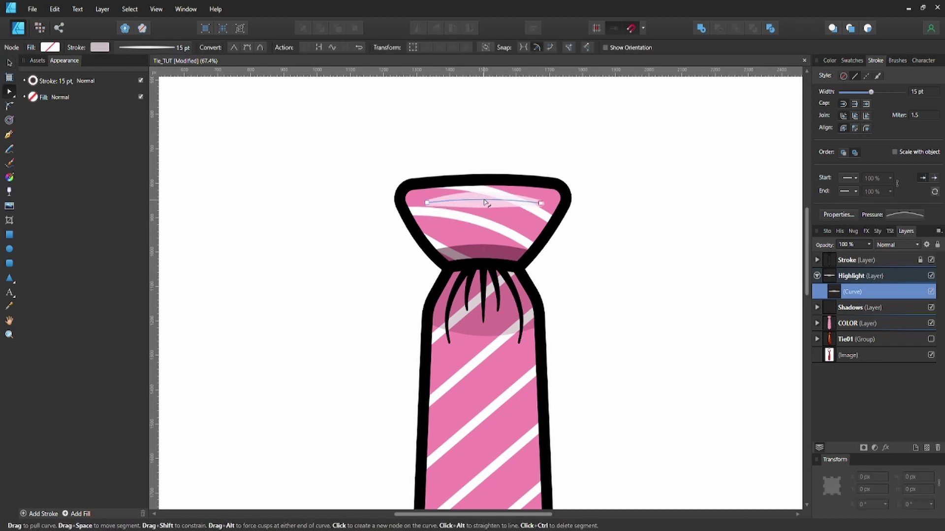
{"action": "left_click", "coordinate": [320, 253]}
{"action": "scroll", "coordinate": [306, 268], "scroll_direction": "down", "scroll_amount": 2}
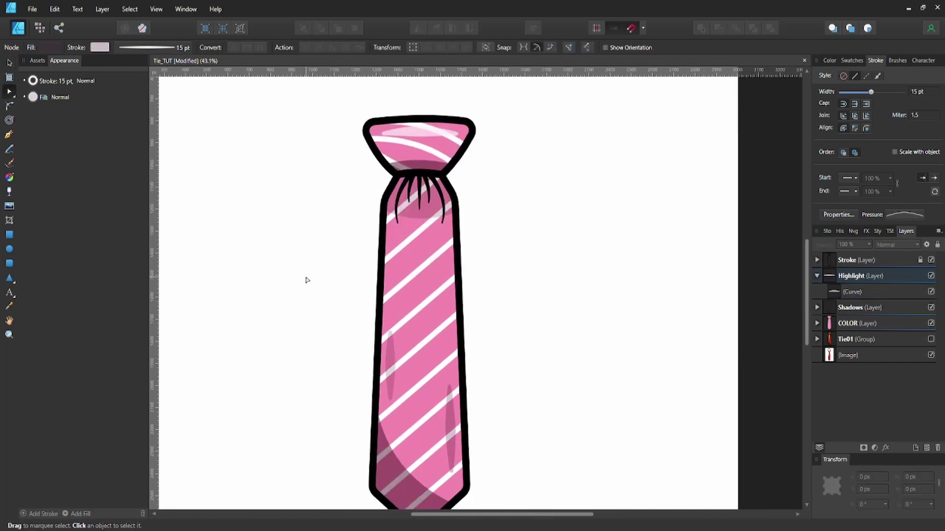
{"action": "scroll", "coordinate": [305, 280], "scroll_direction": "down", "scroll_amount": 3}
{"action": "left_click_drag", "start_coordinate": [301, 272], "coordinate": [350, 266]}
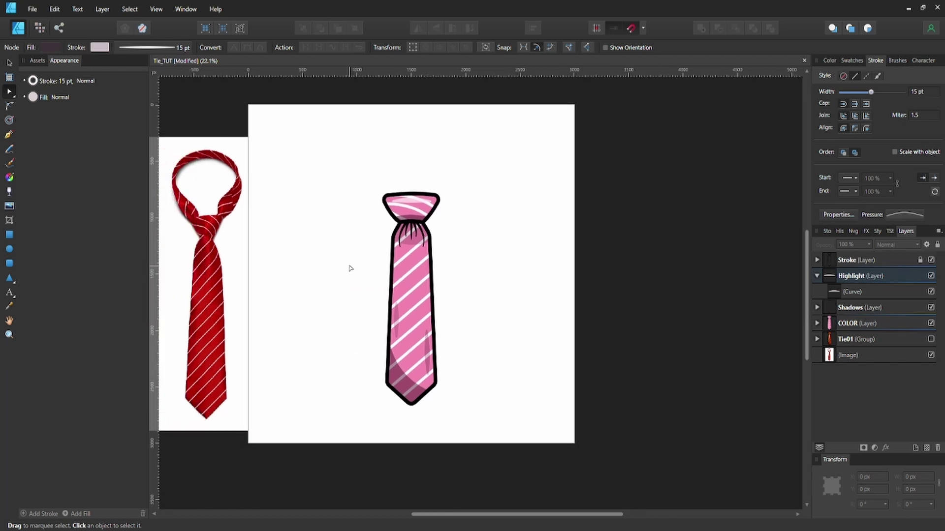
Draw a vertical highlight line about 413 px long along the right side of the tie's upper blade, just below the knot folds.
{"action": "scroll", "coordinate": [363, 243], "scroll_direction": "up", "scroll_amount": 2}
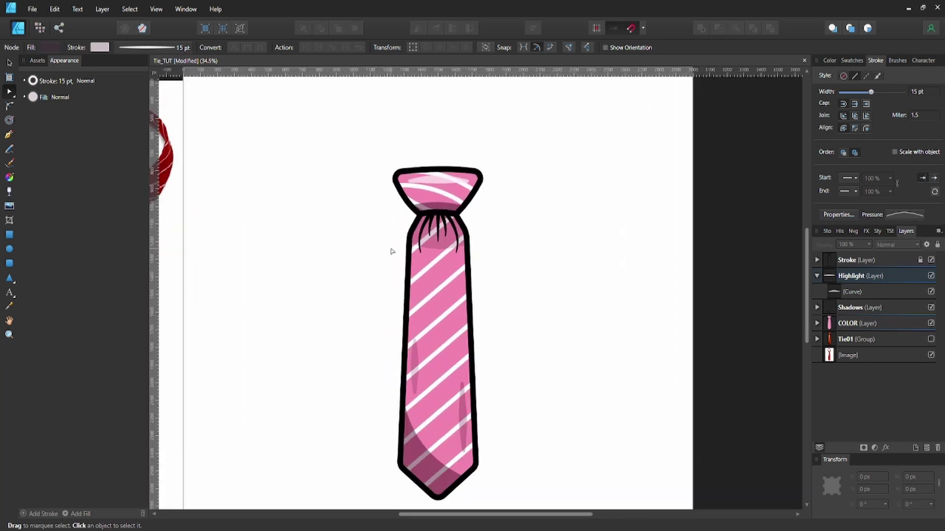
{"action": "key", "text": "p"}
{"action": "scroll", "coordinate": [435, 272], "scroll_direction": "up", "scroll_amount": 1}
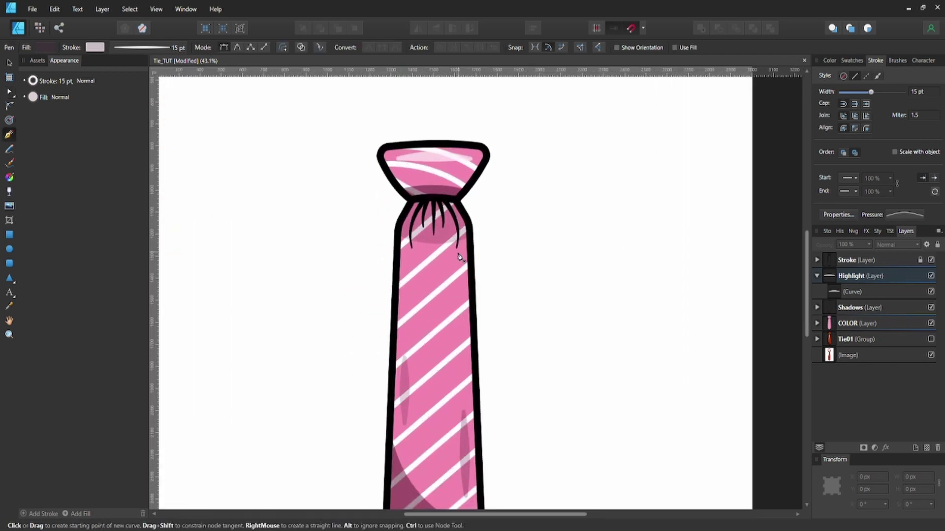
{"action": "left_click", "coordinate": [458, 252]}
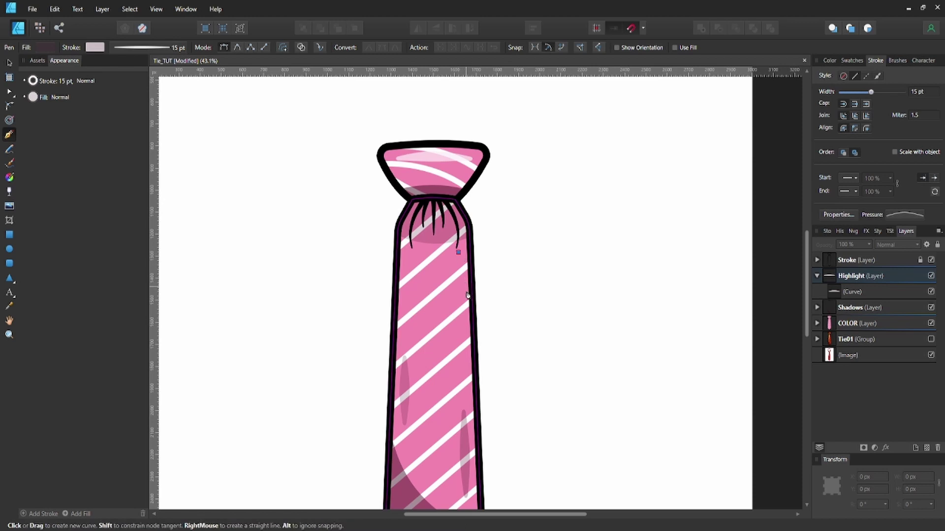
{"action": "left_click", "coordinate": [458, 346]}
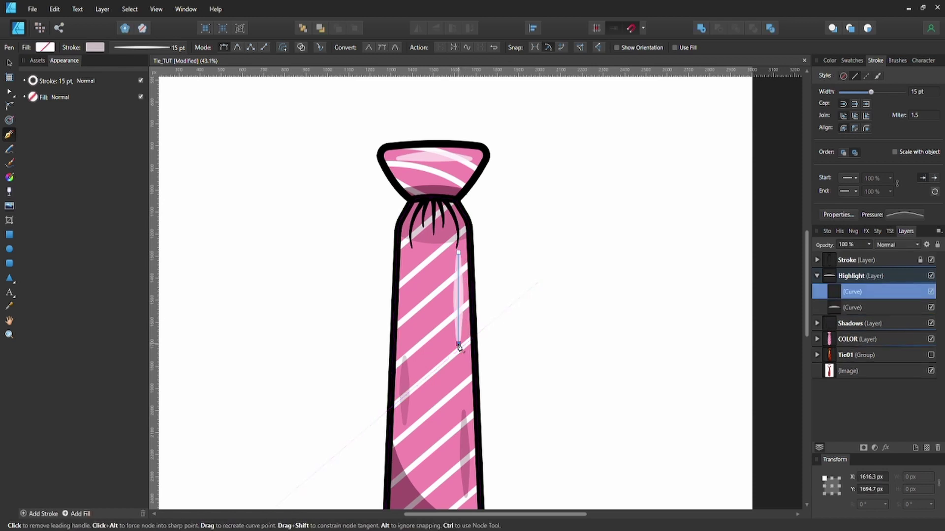
Raise the stroke opacity of the blade's long right highlight to about nine tenths and deselect it.
{"action": "left_click", "coordinate": [101, 49]}
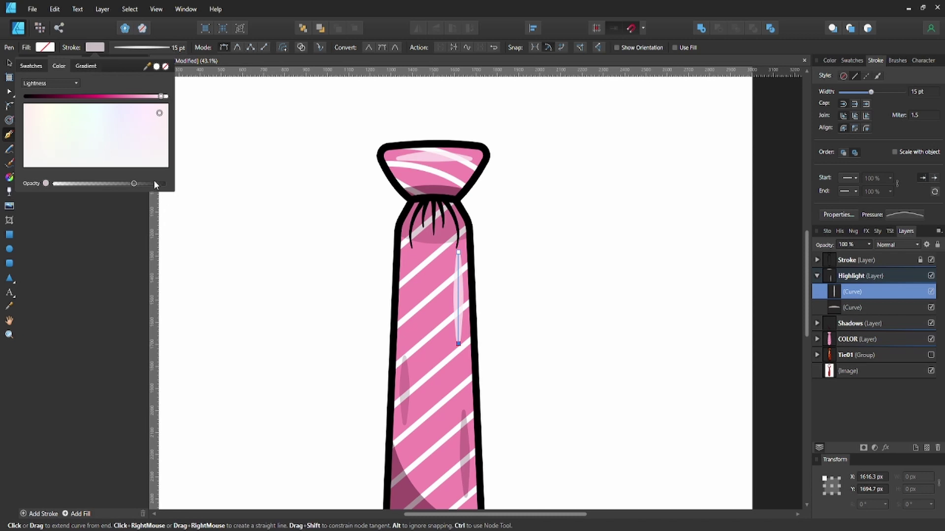
{"action": "left_click", "coordinate": [152, 183]}
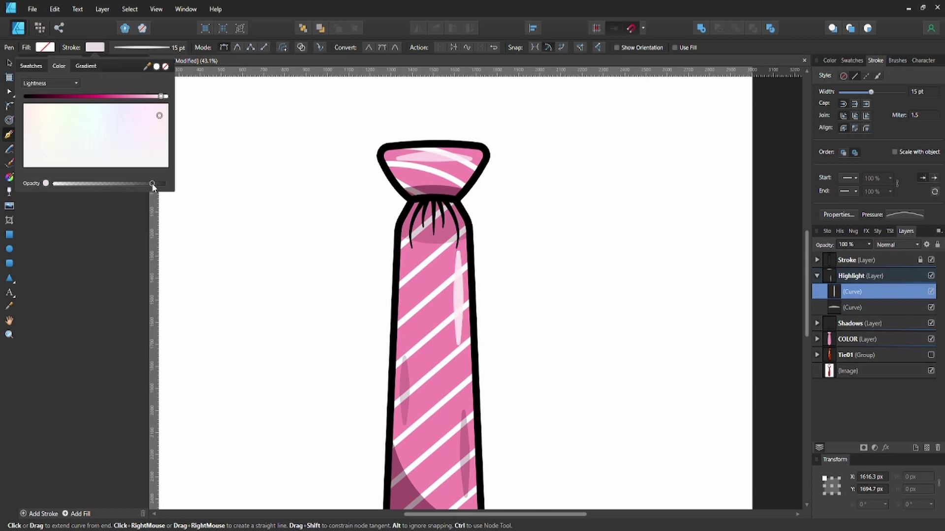
{"action": "key", "text": "v"}
{"action": "left_click", "coordinate": [490, 252]}
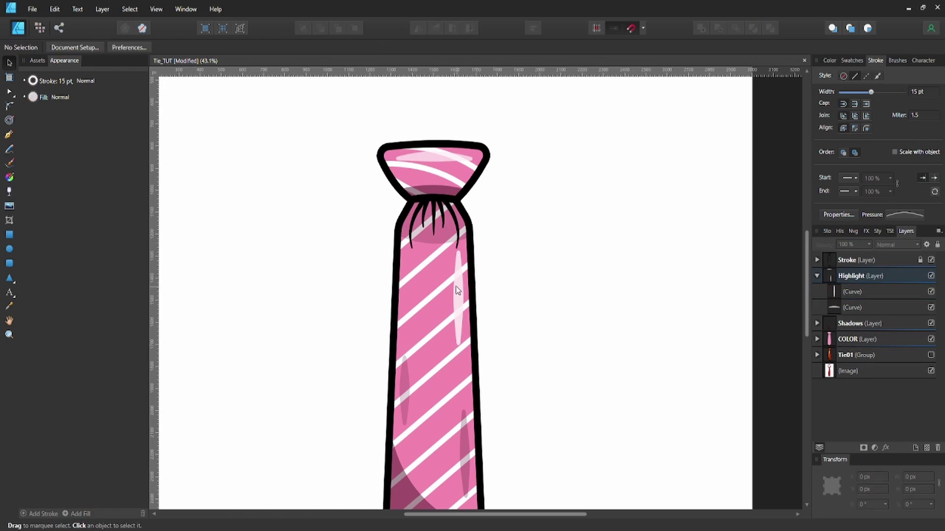
{"action": "left_click", "coordinate": [458, 291]}
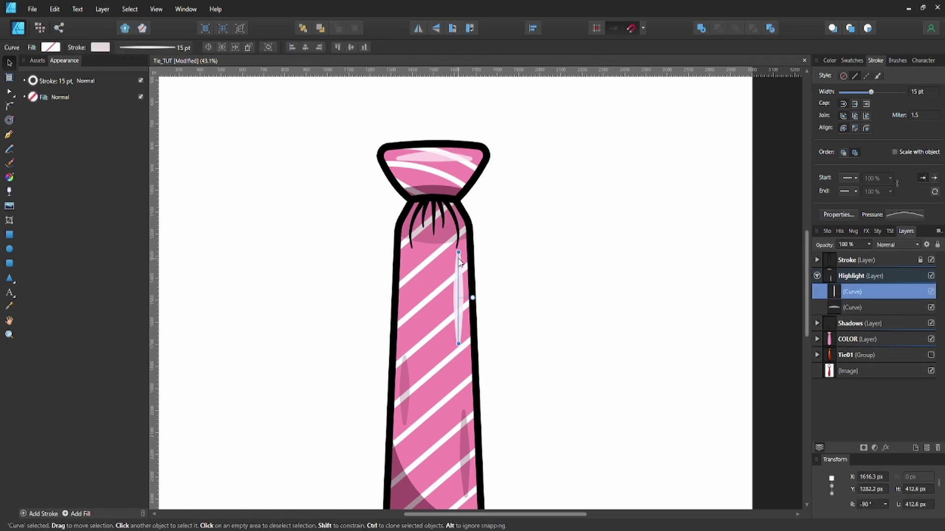
{"action": "left_click", "coordinate": [508, 255]}
{"action": "scroll", "coordinate": [509, 255], "scroll_direction": "down", "scroll_amount": 2}
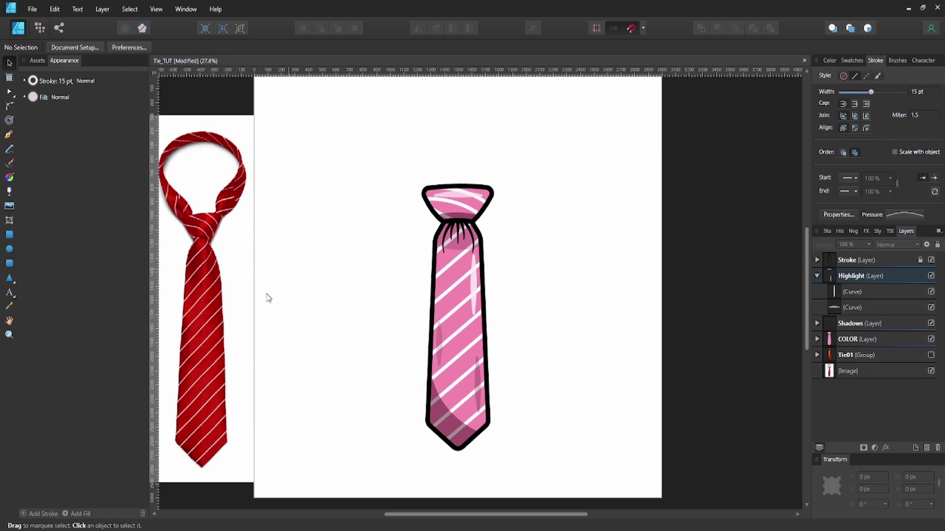
Draw a short vertical highlight line on the left side of the blade, above the left shadow.
{"action": "key", "text": "p"}
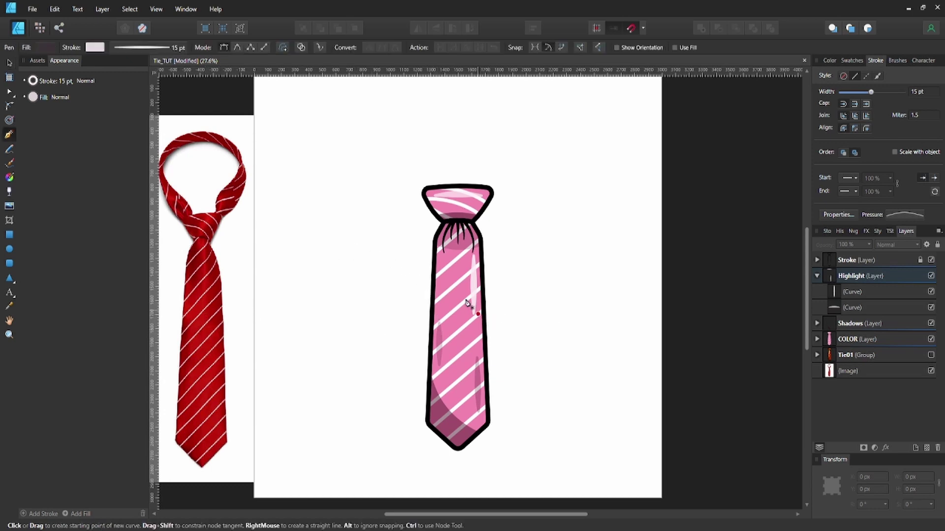
{"action": "scroll", "coordinate": [450, 298], "scroll_direction": "up", "scroll_amount": 2}
{"action": "left_click", "coordinate": [427, 275]}
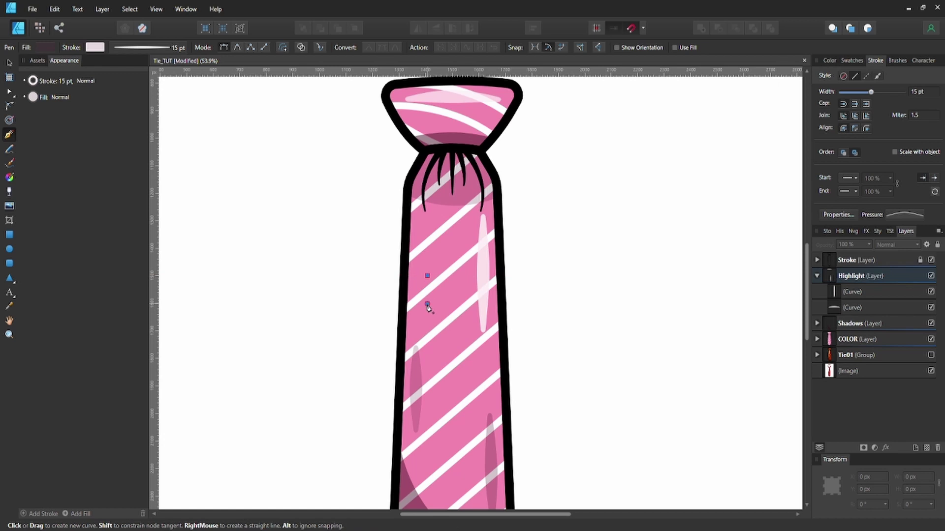
{"action": "left_click", "coordinate": [427, 305]}
Lower the stroke opacity of the short left highlight to about 60 percent.
{"action": "left_click", "coordinate": [95, 47]}
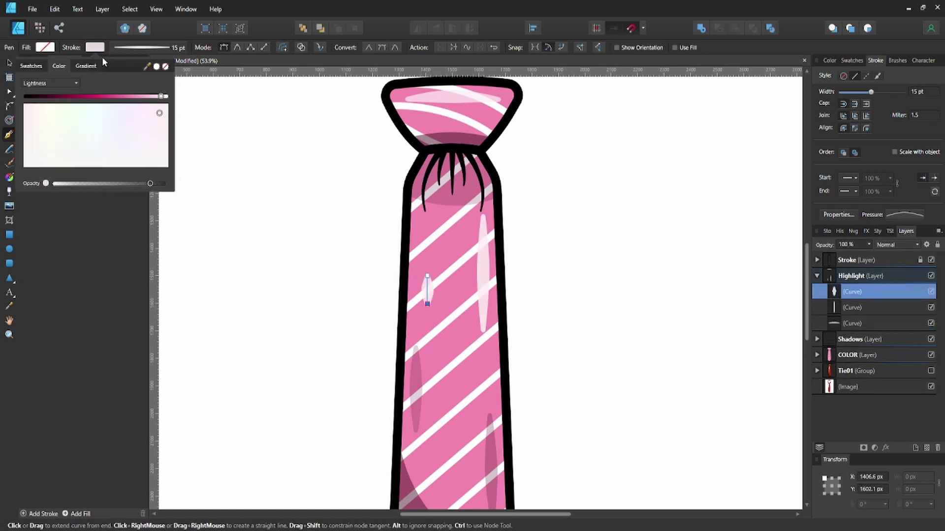
{"action": "left_click", "coordinate": [99, 185]}
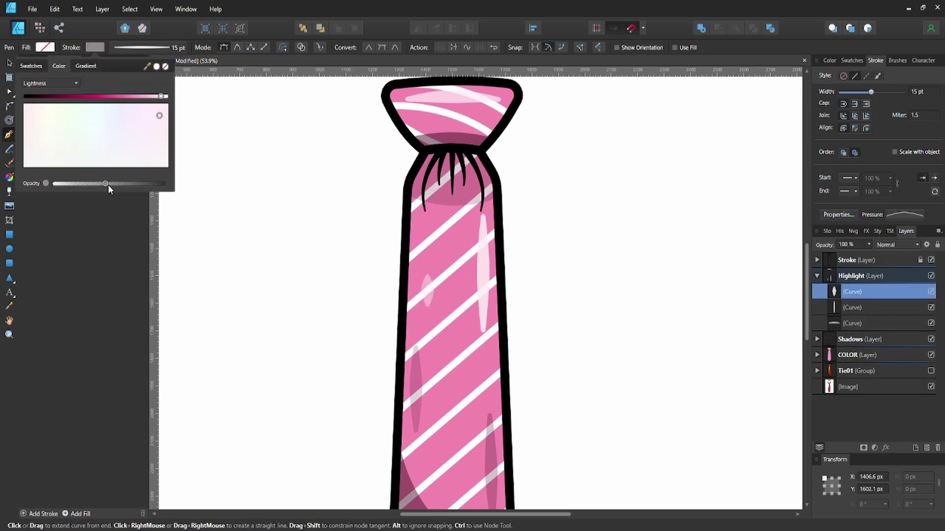
{"action": "left_click_drag", "start_coordinate": [108, 184], "coordinate": [121, 187]}
{"action": "left_click", "coordinate": [427, 275]}
{"action": "key", "text": "ctrl+z"}
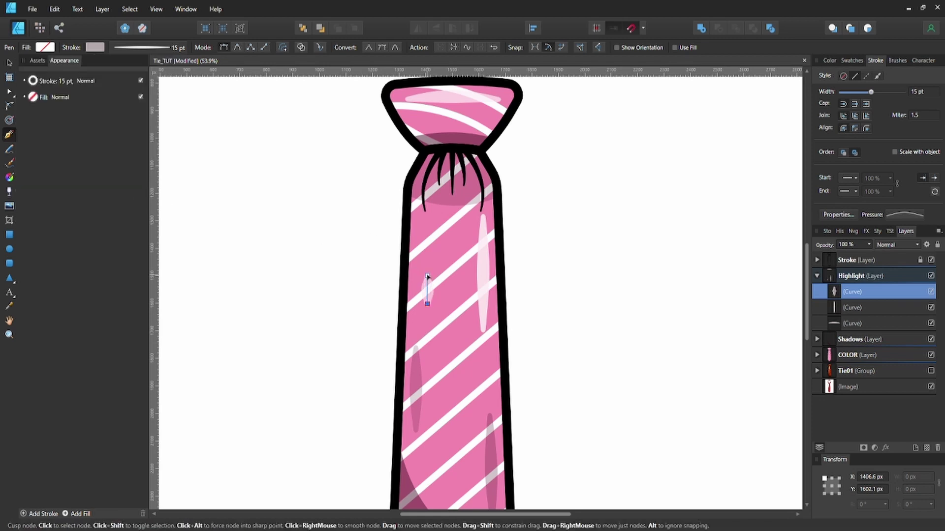
Lengthen the short left highlight evenly from its centre to about 202 px and deselect it.
{"action": "key", "text": "v"}
{"action": "left_click_drag", "start_coordinate": [427, 276], "coordinate": [427, 261]}
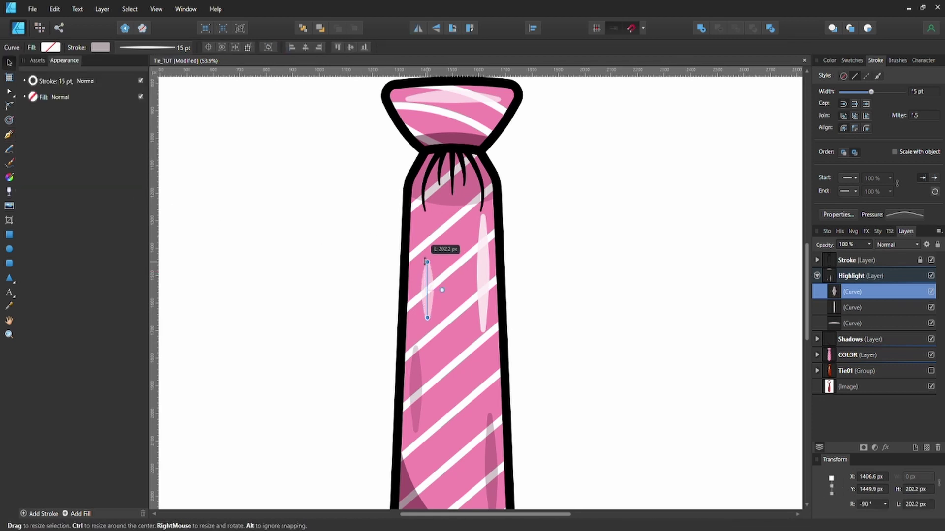
{"action": "left_click", "coordinate": [310, 266]}
{"action": "scroll", "coordinate": [443, 295], "scroll_direction": "down", "scroll_amount": 2}
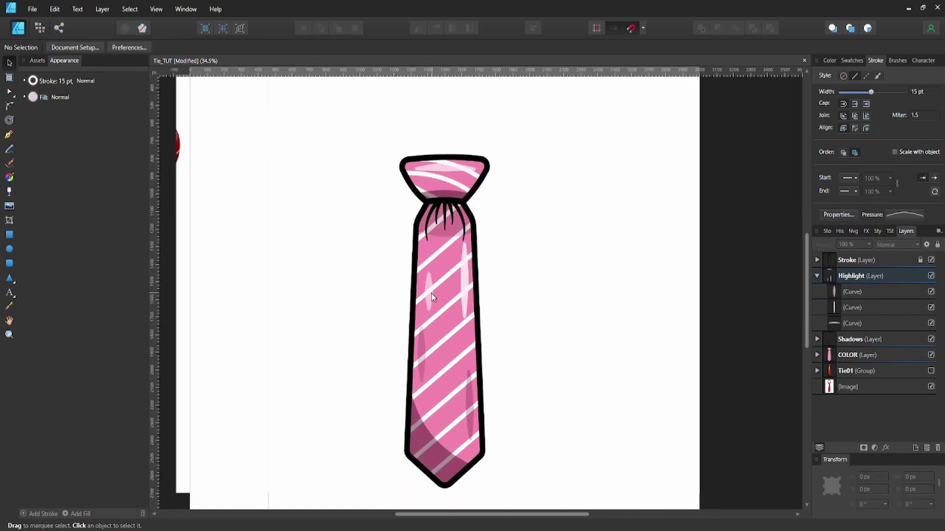
{"action": "scroll", "coordinate": [469, 291], "scroll_direction": "down", "scroll_amount": 1}
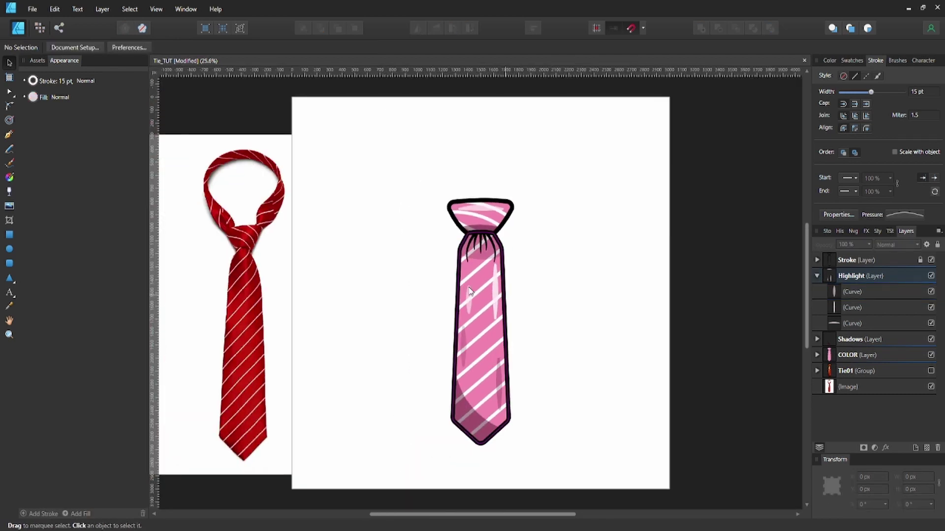